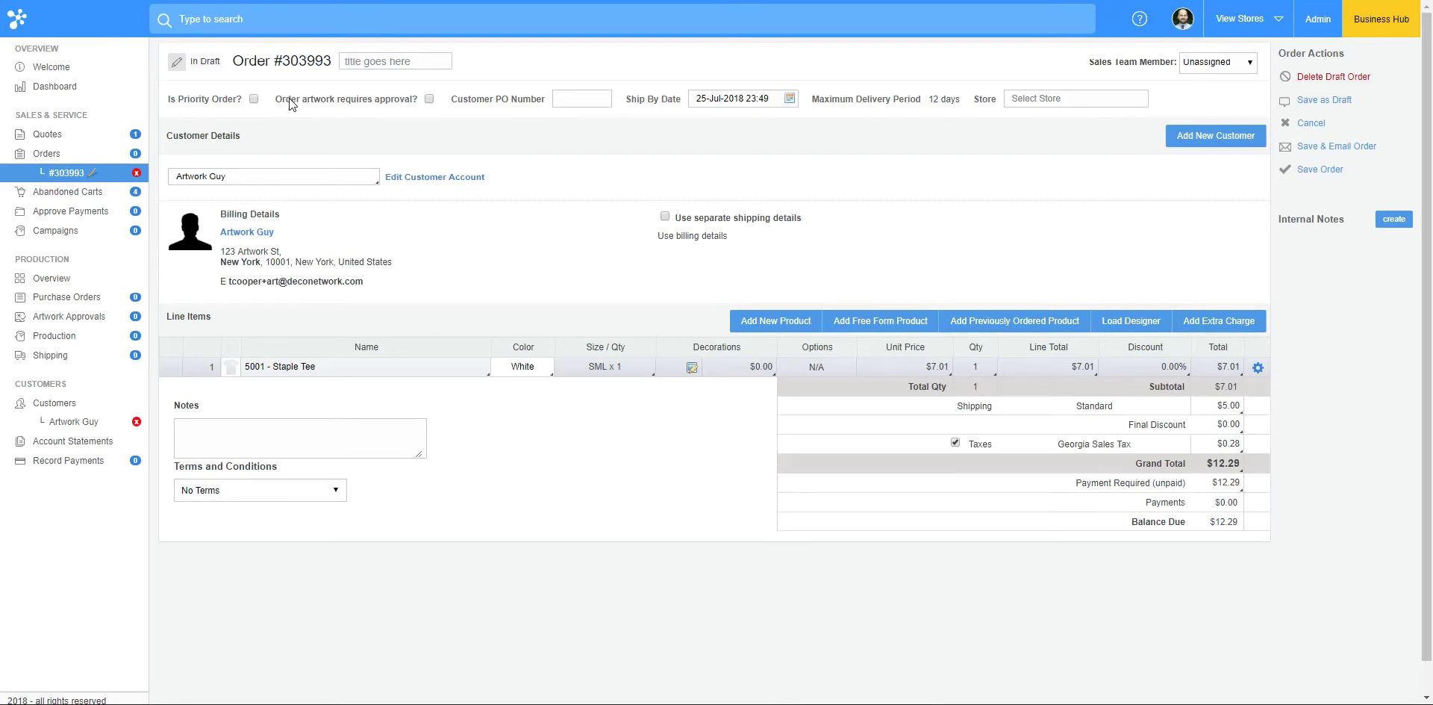
# Step: Require artwork approval for the draft order and add a printing placeholder to the front body of the Staple Tee
pyautogui.click(429, 99)
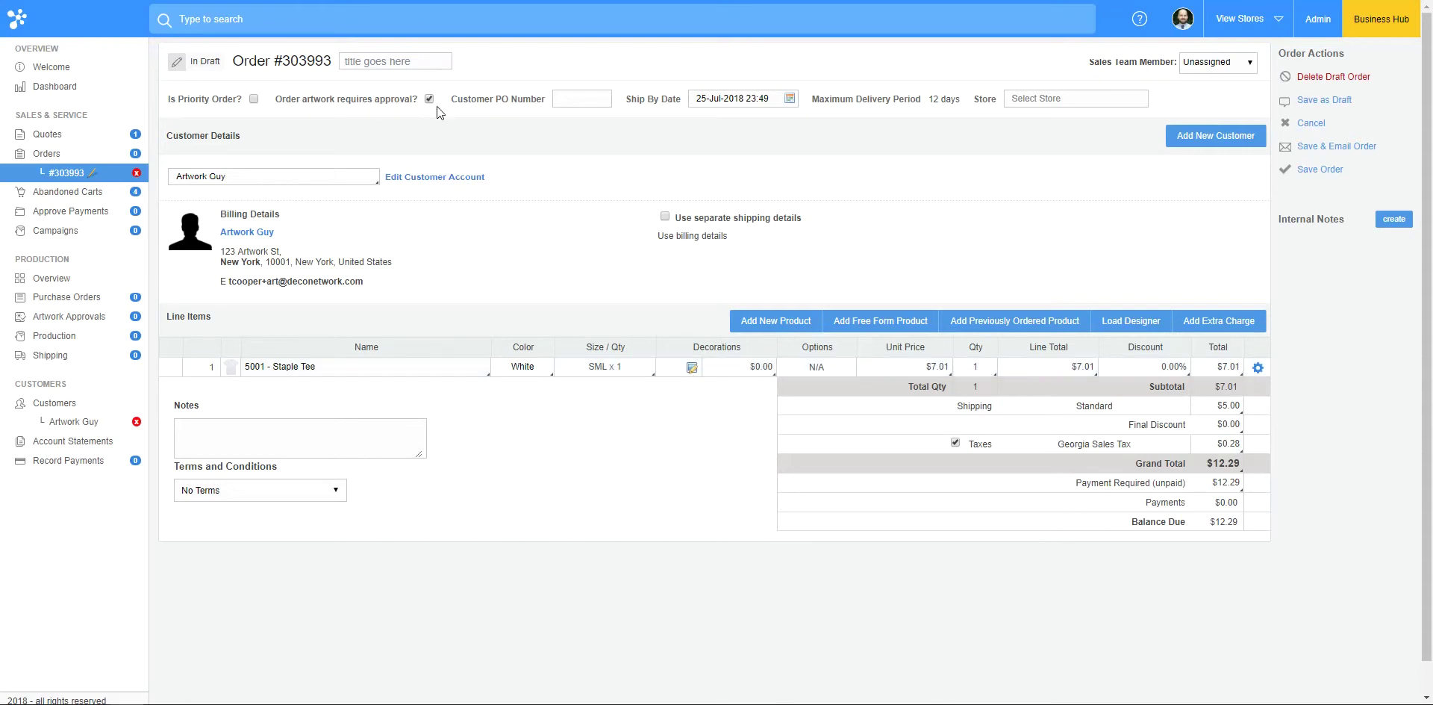
pyautogui.click(692, 368)
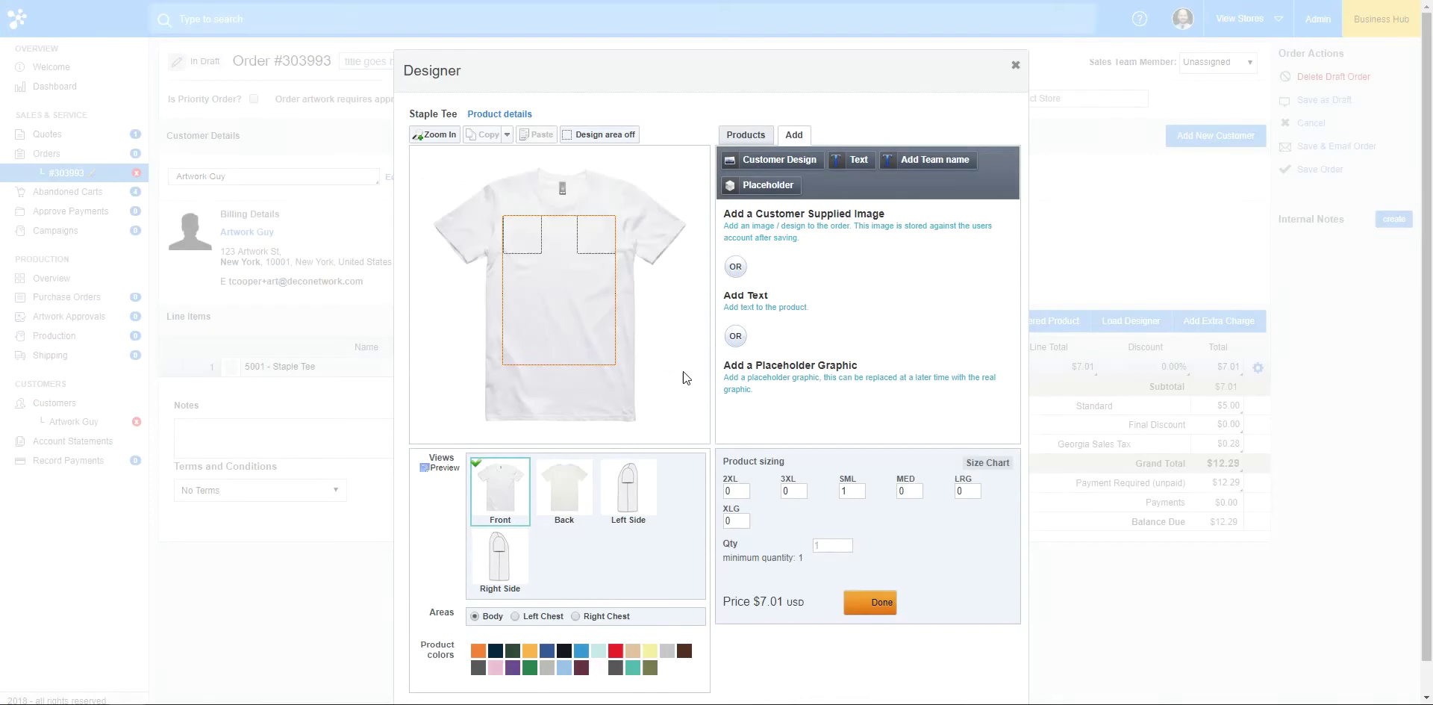
pyautogui.click(751, 187)
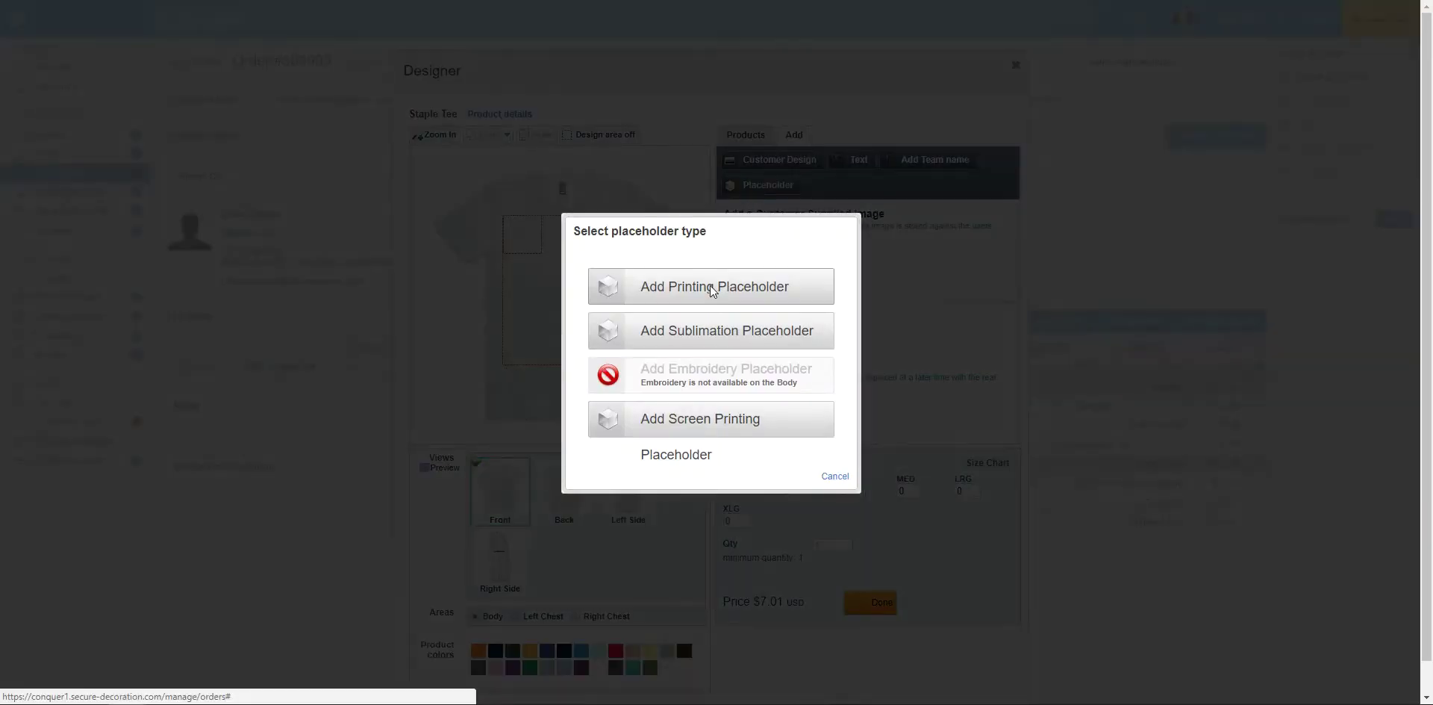
pyautogui.click(711, 289)
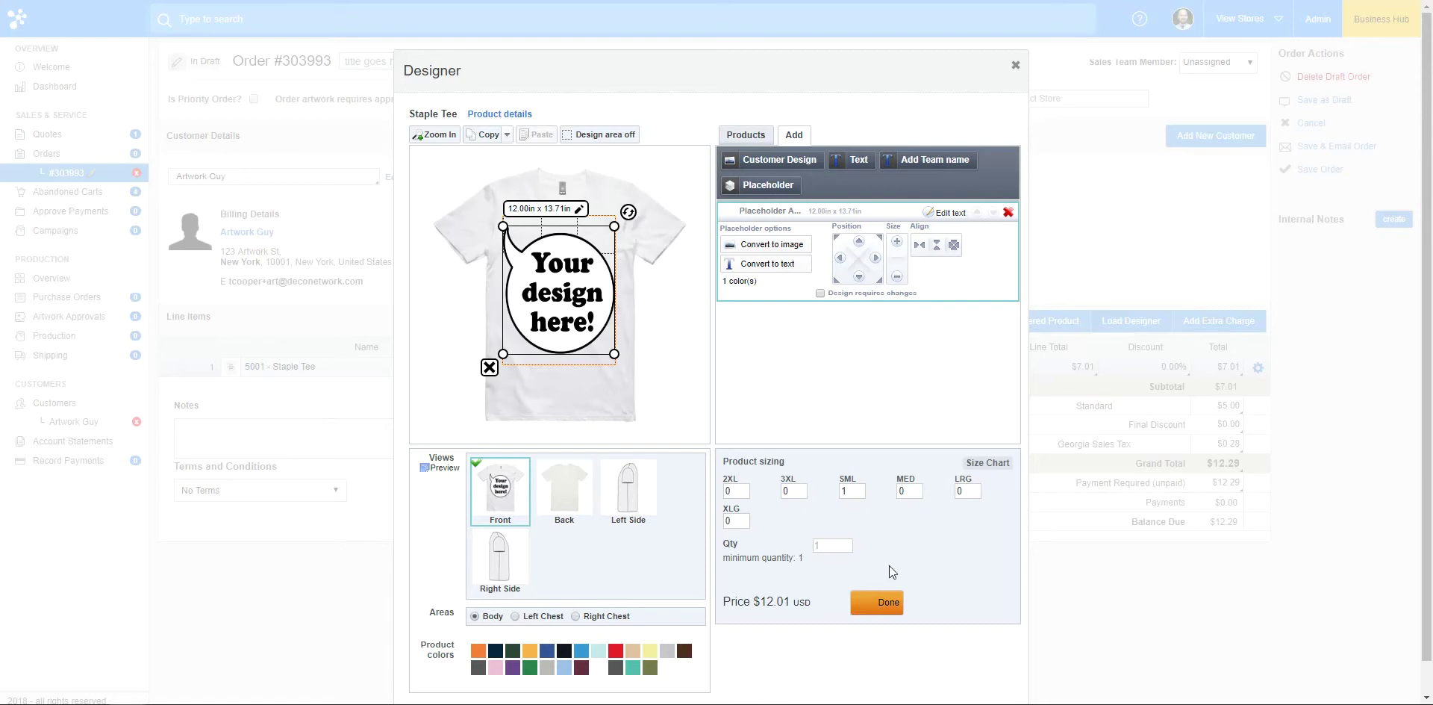
pyautogui.click(878, 602)
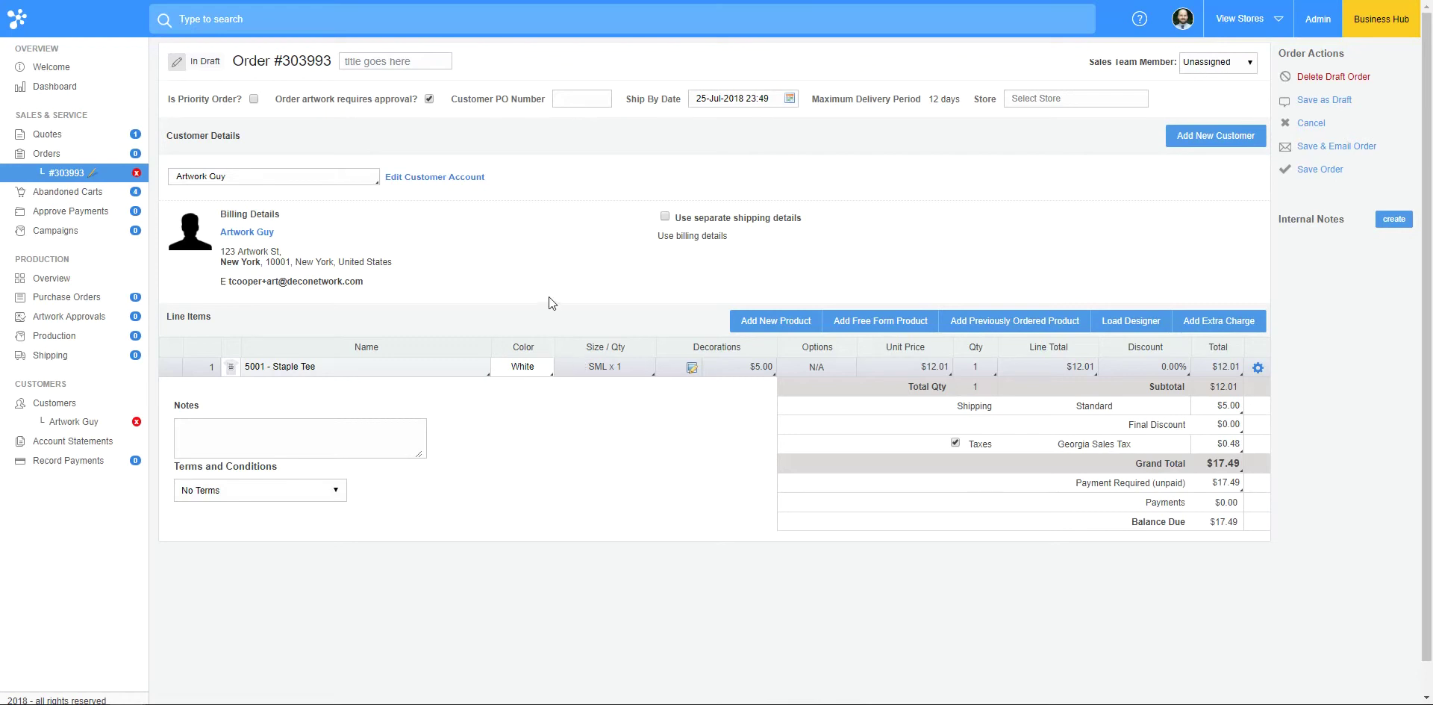
# Step: Save the order and record an already confirmed in-person payment for the full amount
pyautogui.click(1317, 169)
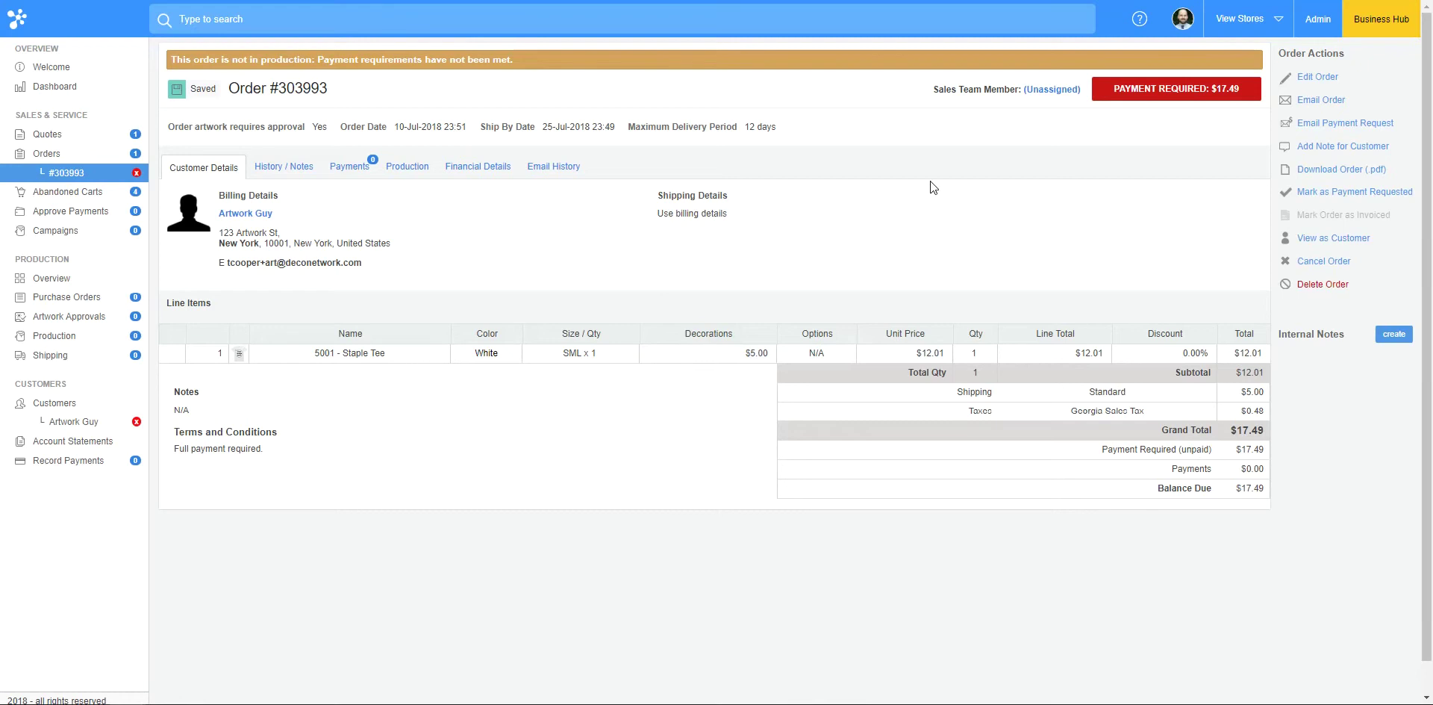
pyautogui.click(349, 166)
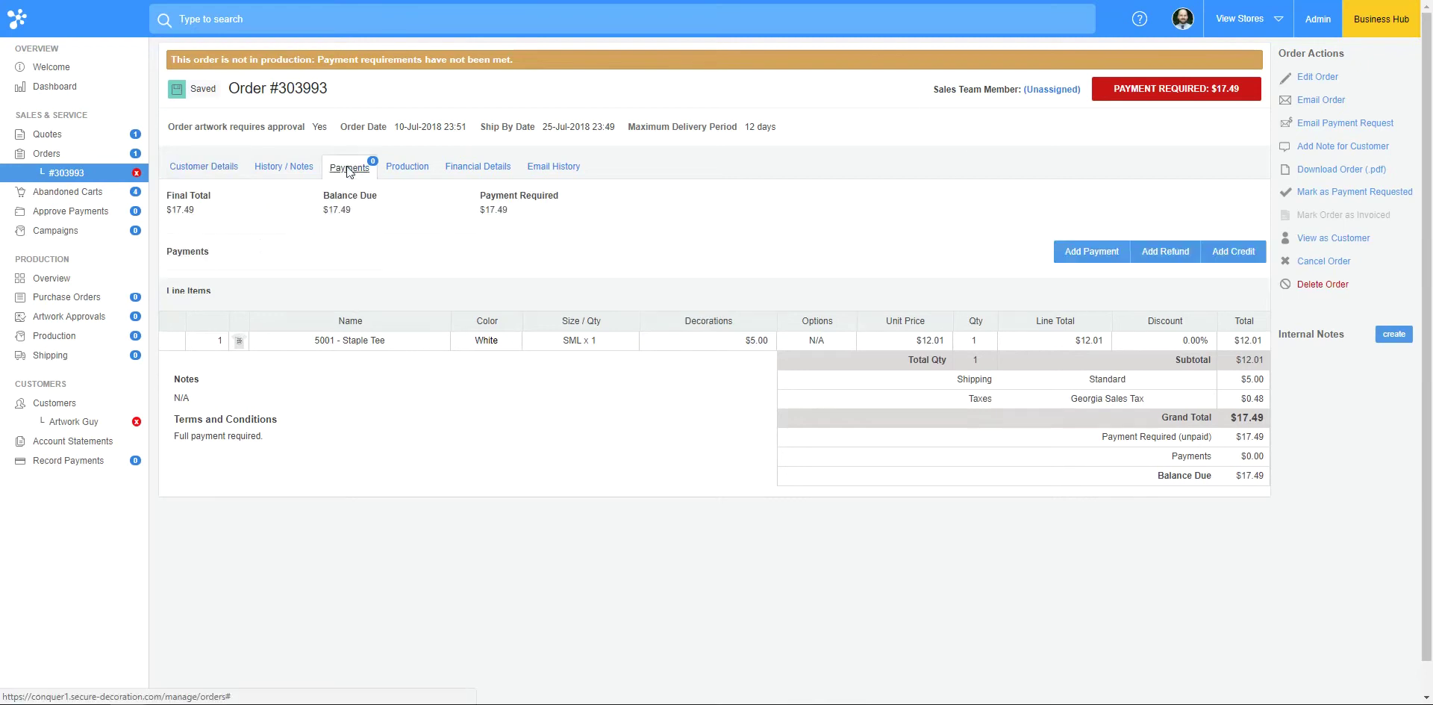
pyautogui.click(1076, 254)
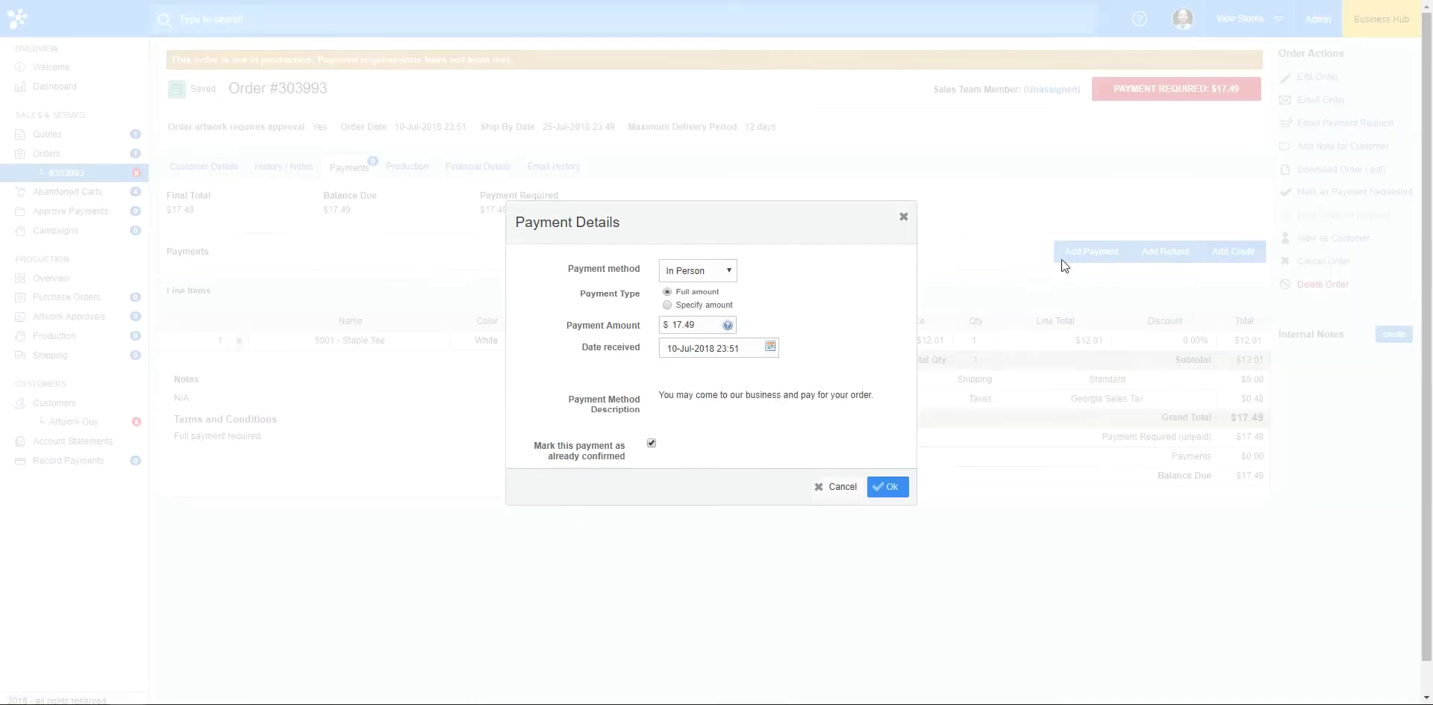
pyautogui.click(897, 490)
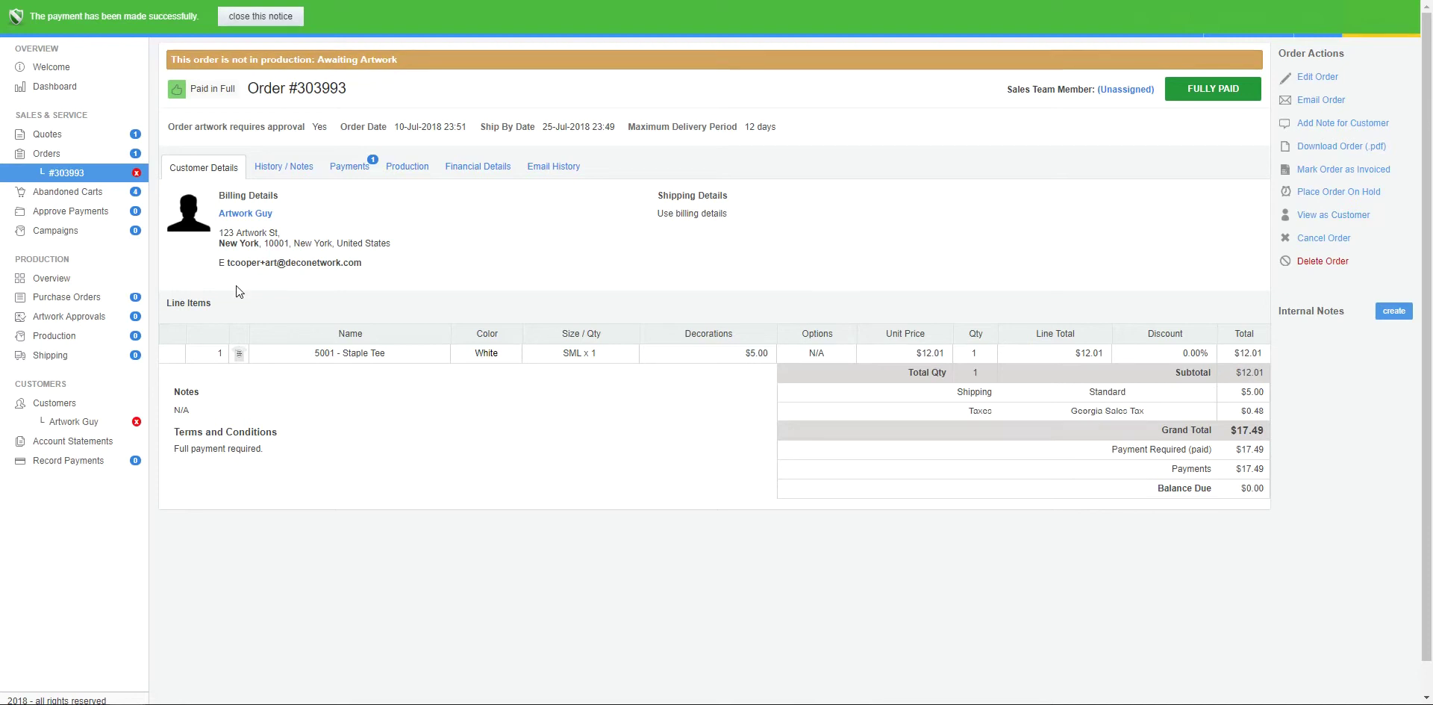
# Step: Open the order's awaiting artwork approval and look at the artwork team member assignment choices without changing them
pyautogui.click(65, 322)
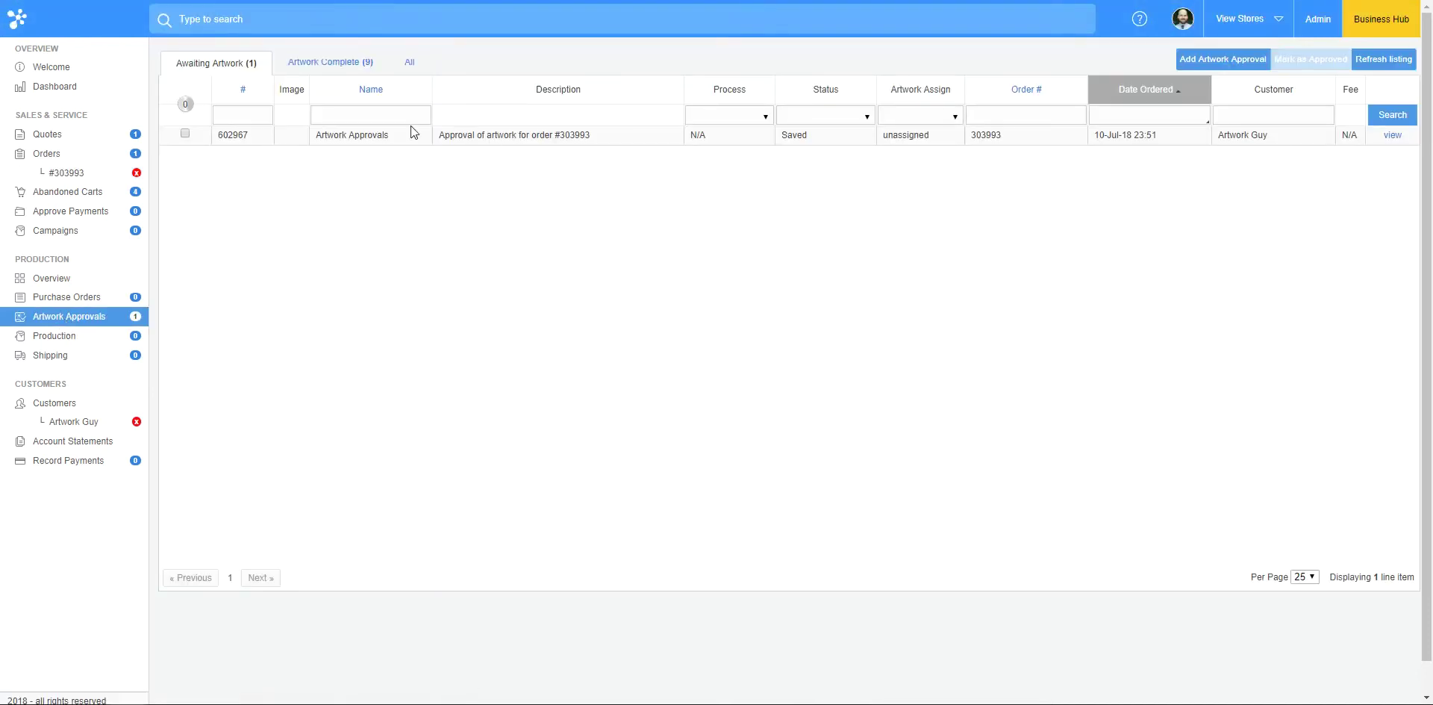
pyautogui.click(1391, 137)
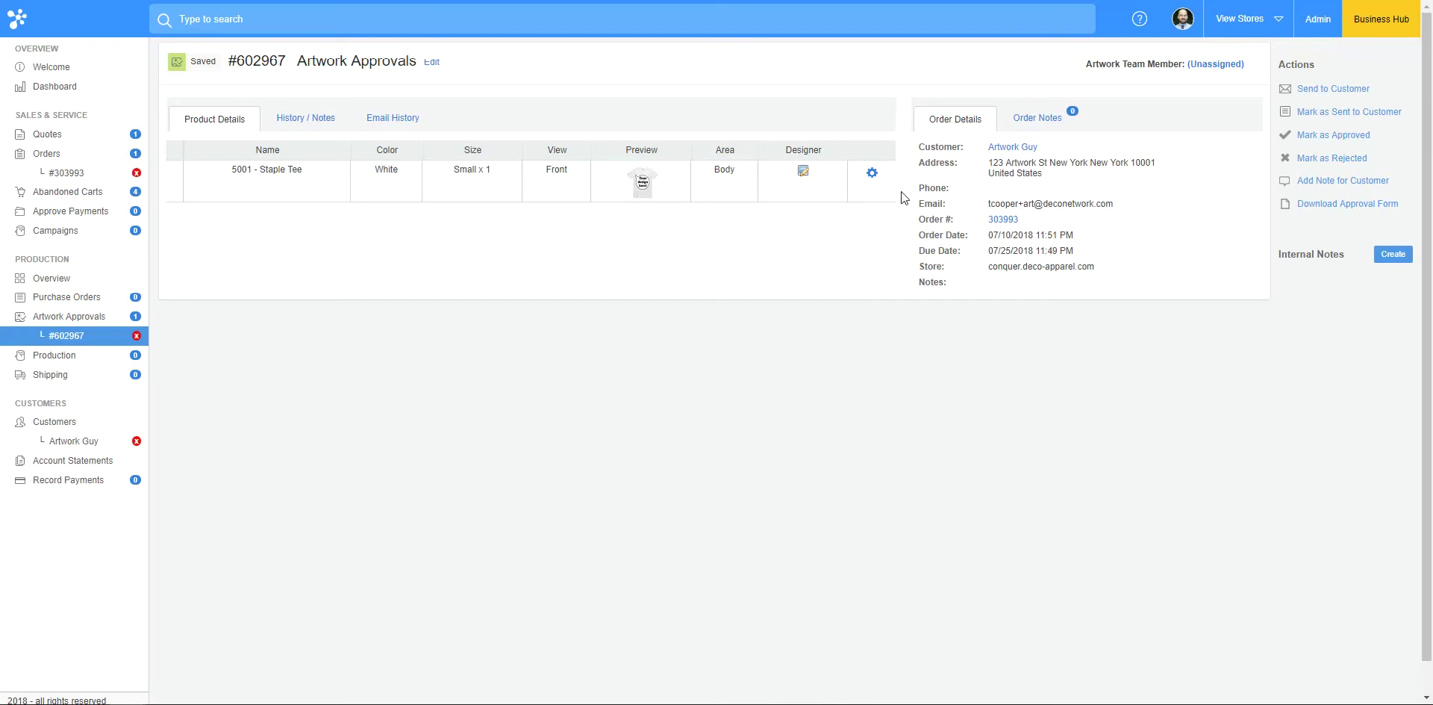
pyautogui.click(1213, 70)
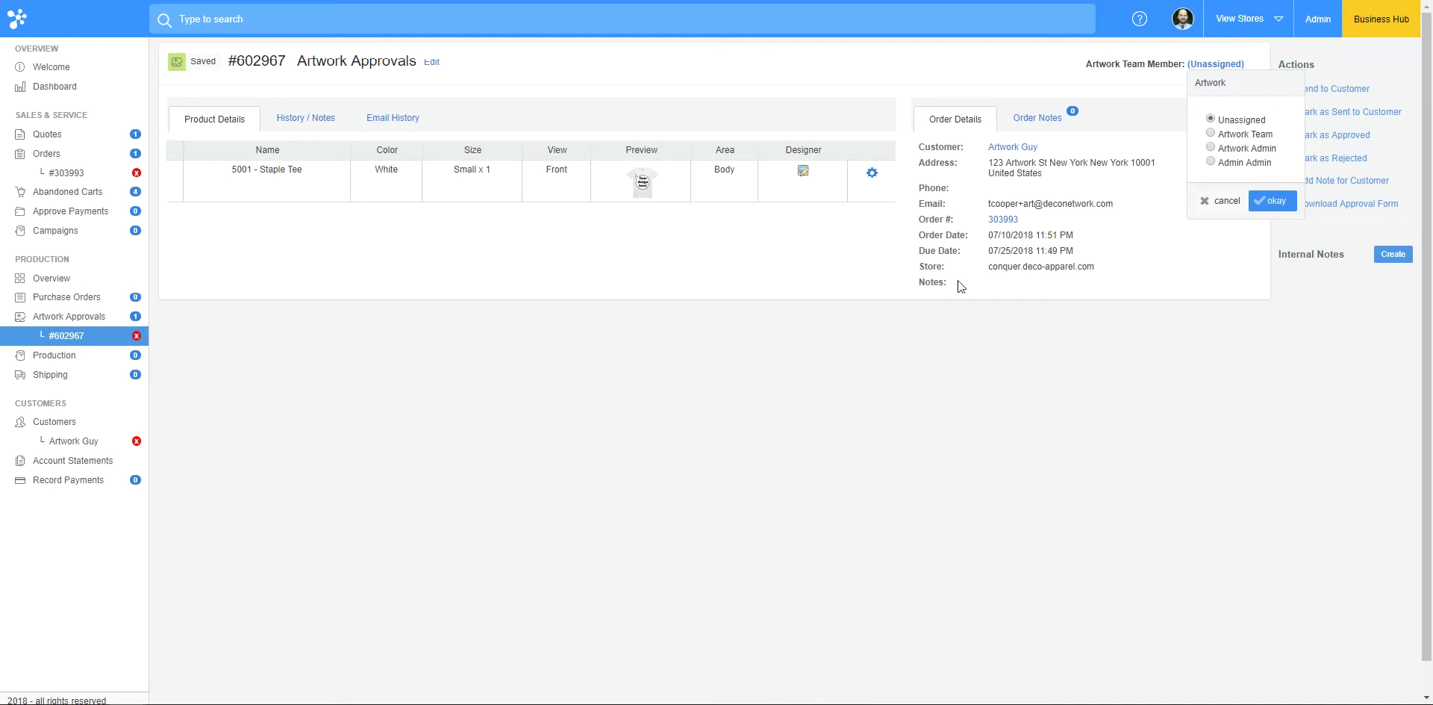
pyautogui.click(1017, 293)
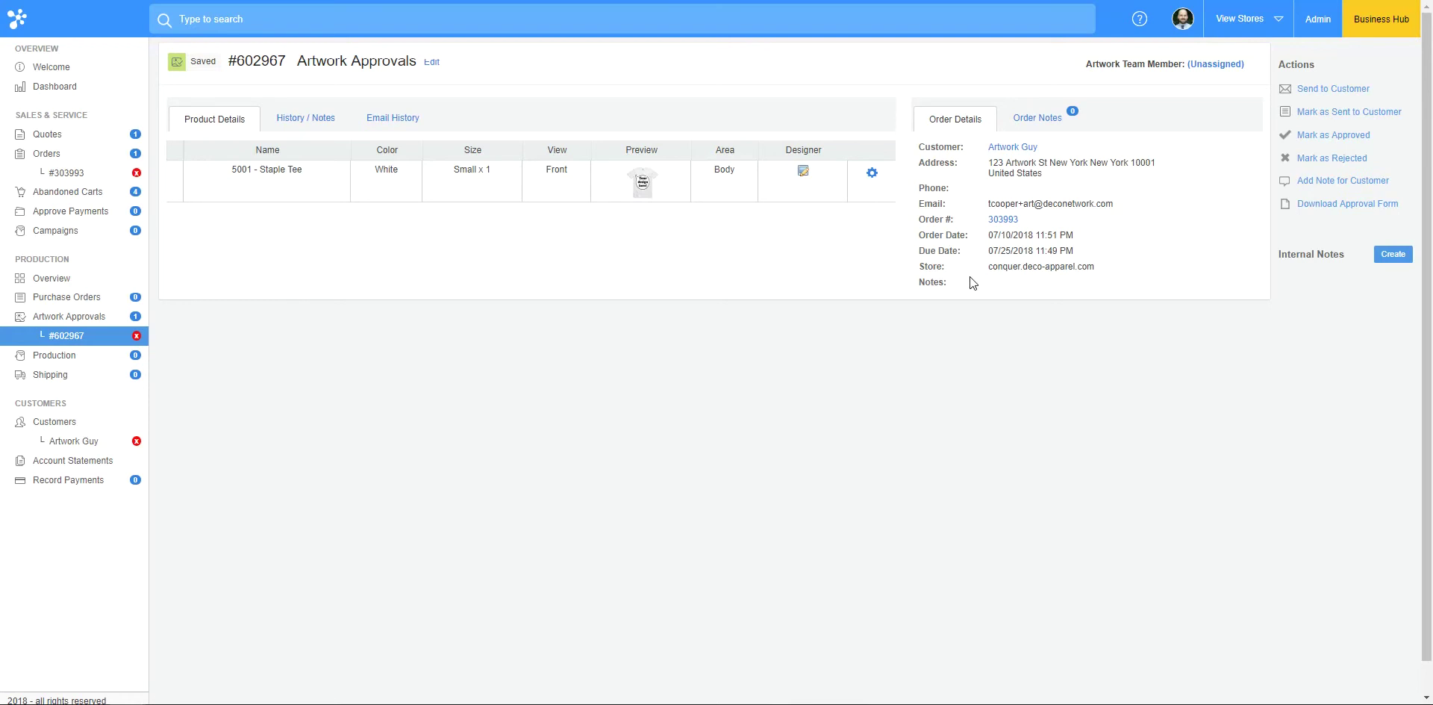
# Step: Convert the shirt's placeholder to the taco image from the Downloads folder and declare permission to use the file
pyautogui.click(804, 174)
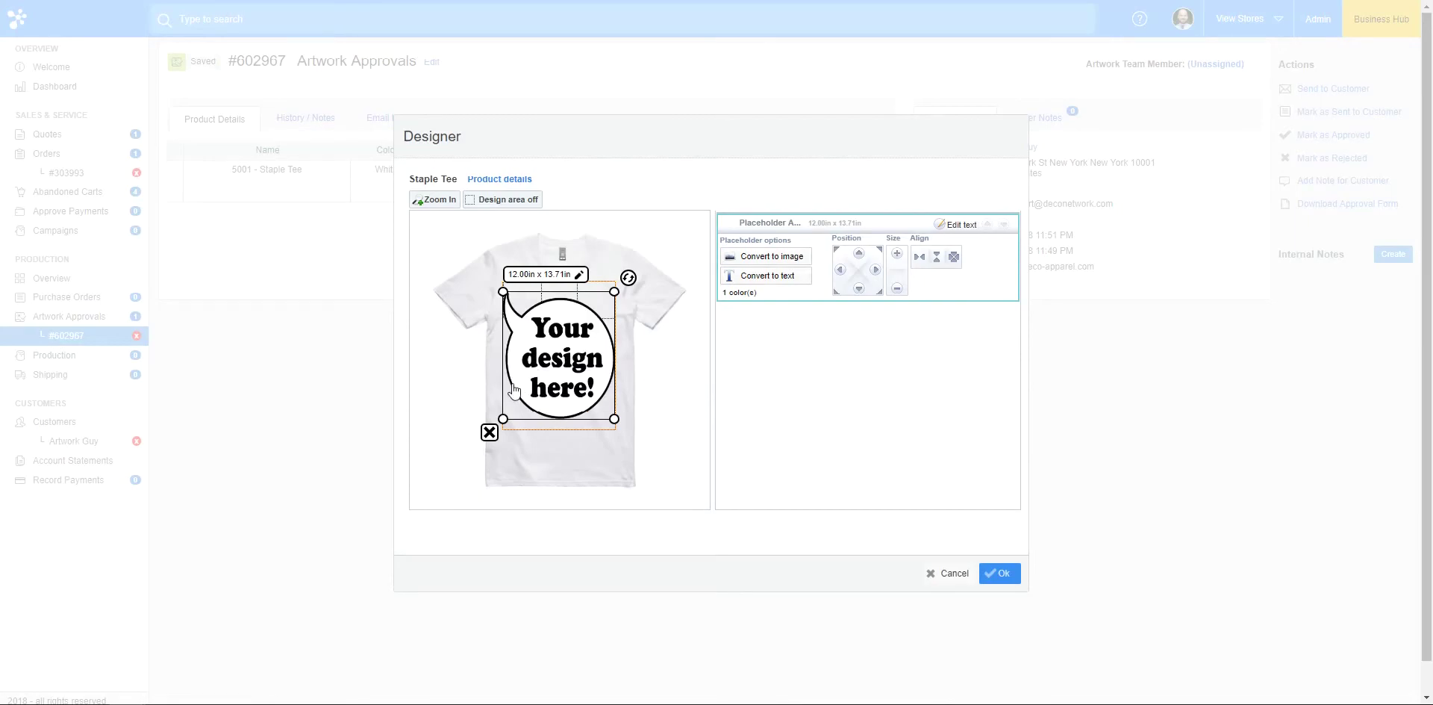
pyautogui.click(760, 260)
pyautogui.click(680, 253)
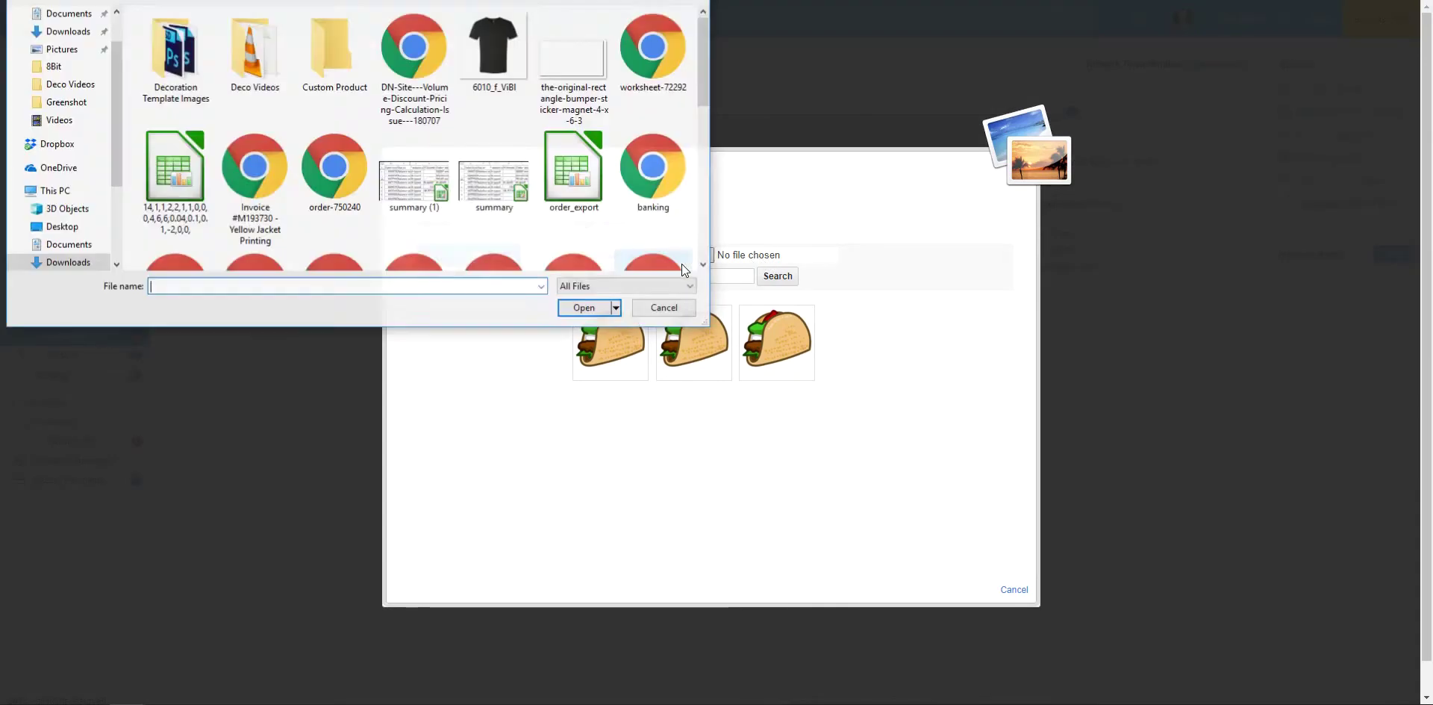
pyautogui.scroll(-5, 522, 186)
pyautogui.click(576, 200)
pyautogui.doubleClick(576, 200)
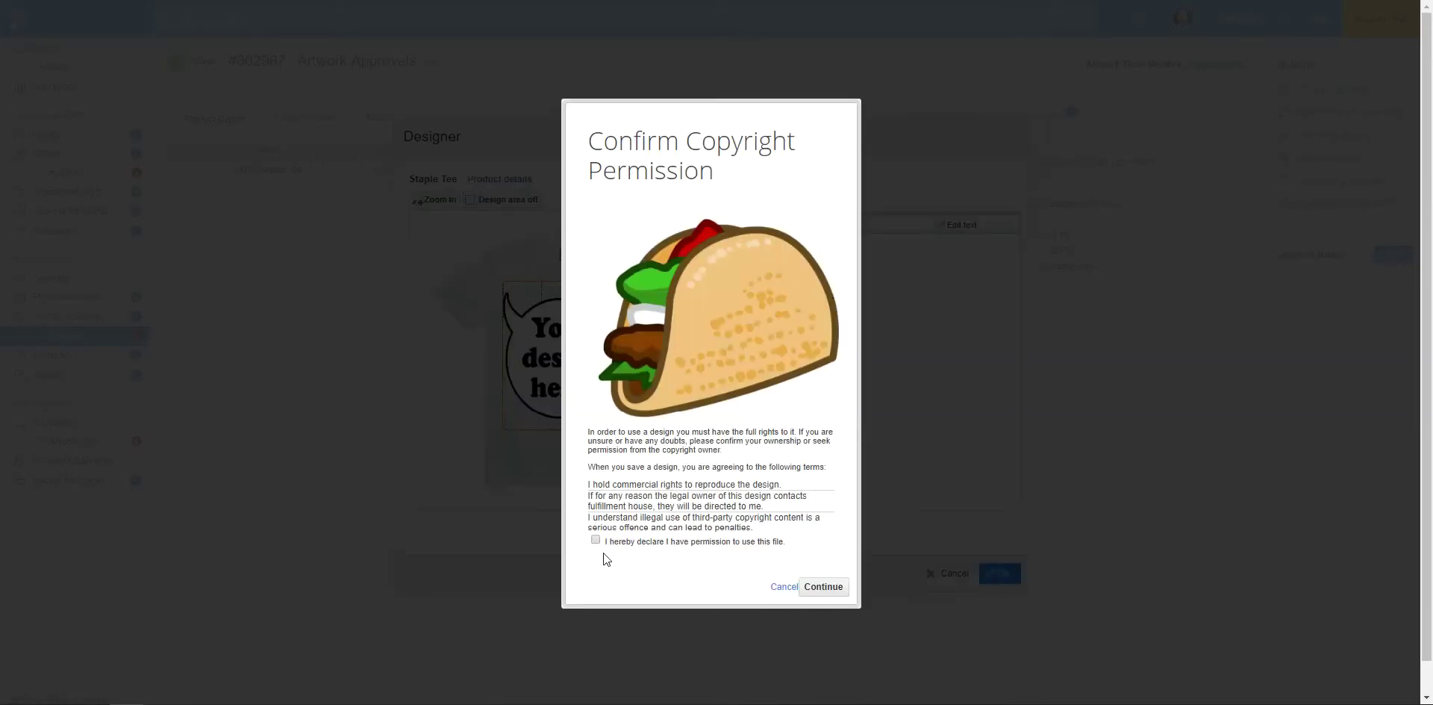
pyautogui.click(823, 587)
# Step: Move the taco image to the middle of the shirt's design area and save the design, accepting the image quality warning
pyautogui.moveTo(631, 396); pyautogui.dragTo(572, 372)
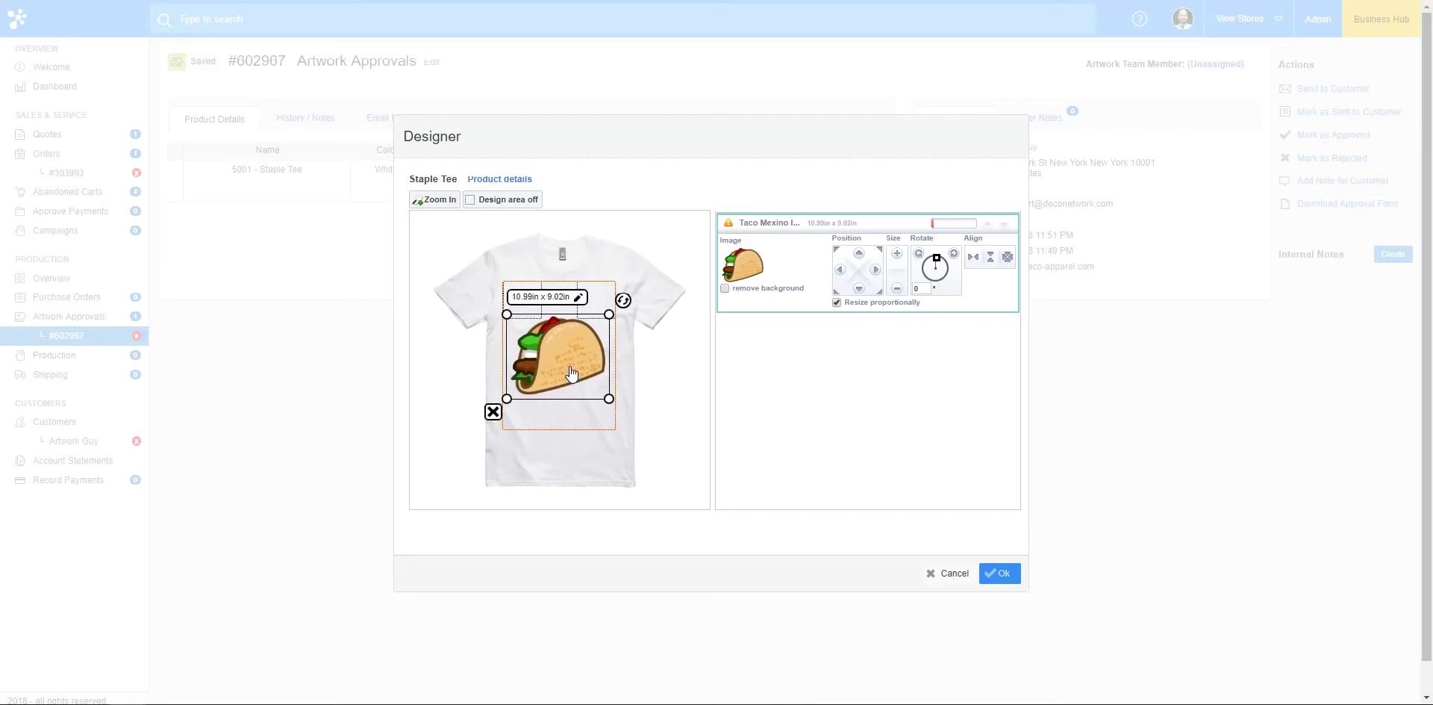
pyautogui.click(1000, 576)
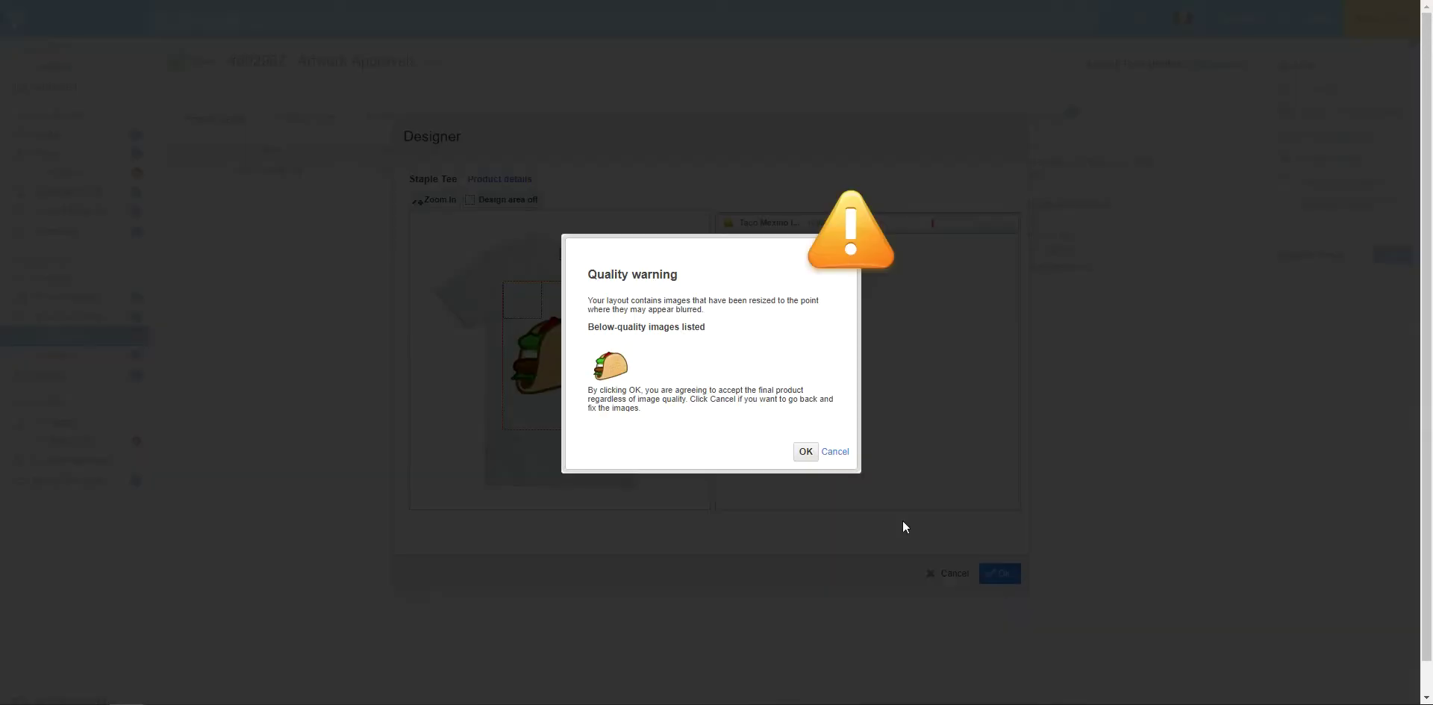
pyautogui.click(806, 451)
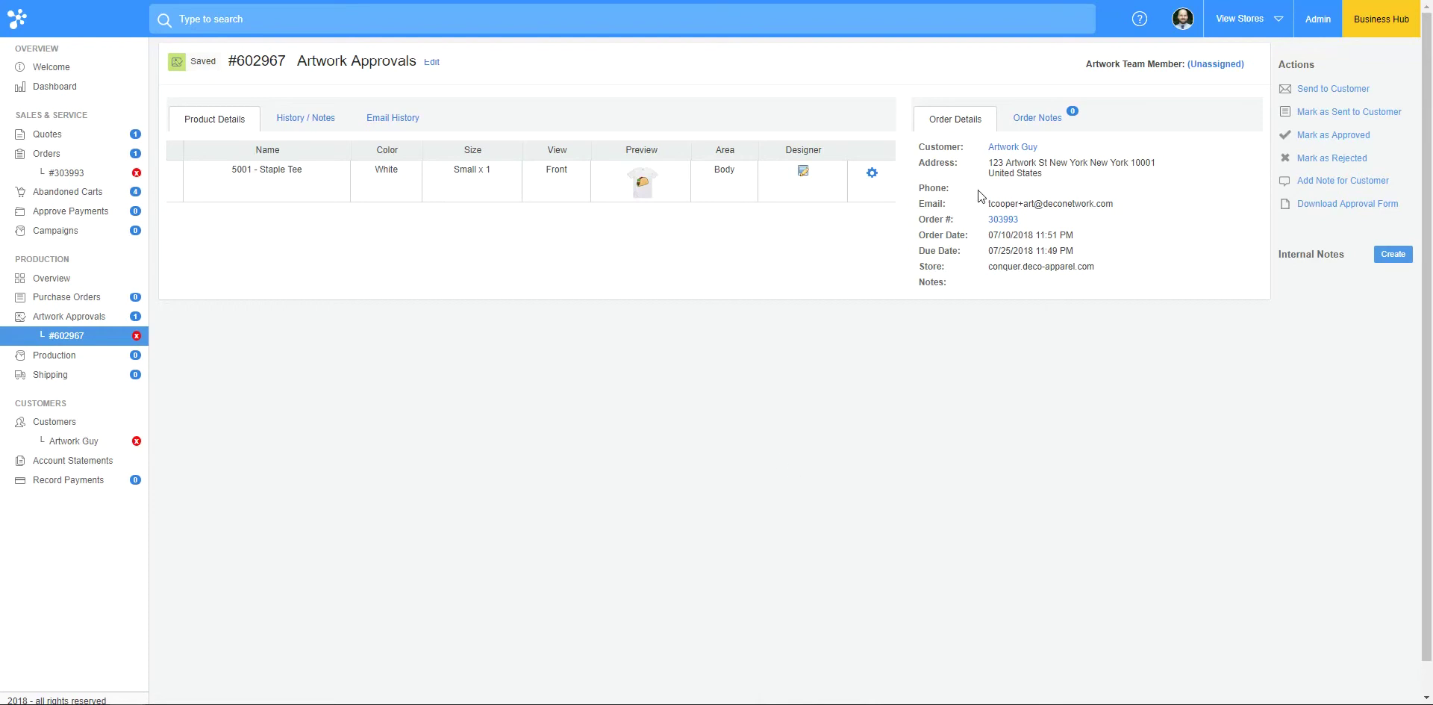
# Step: Check the paid order with its new artwork, and email the artwork approval to the customer
pyautogui.click(72, 174)
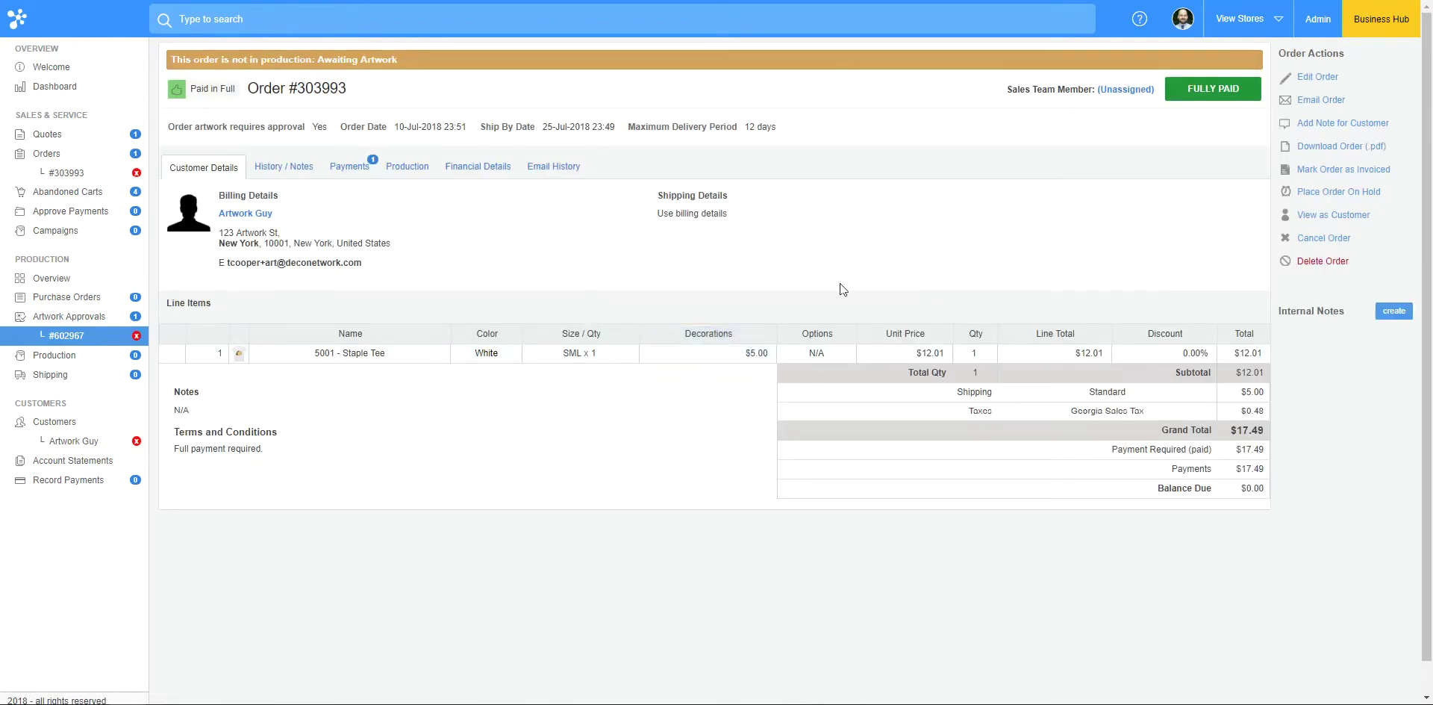
pyautogui.click(75, 339)
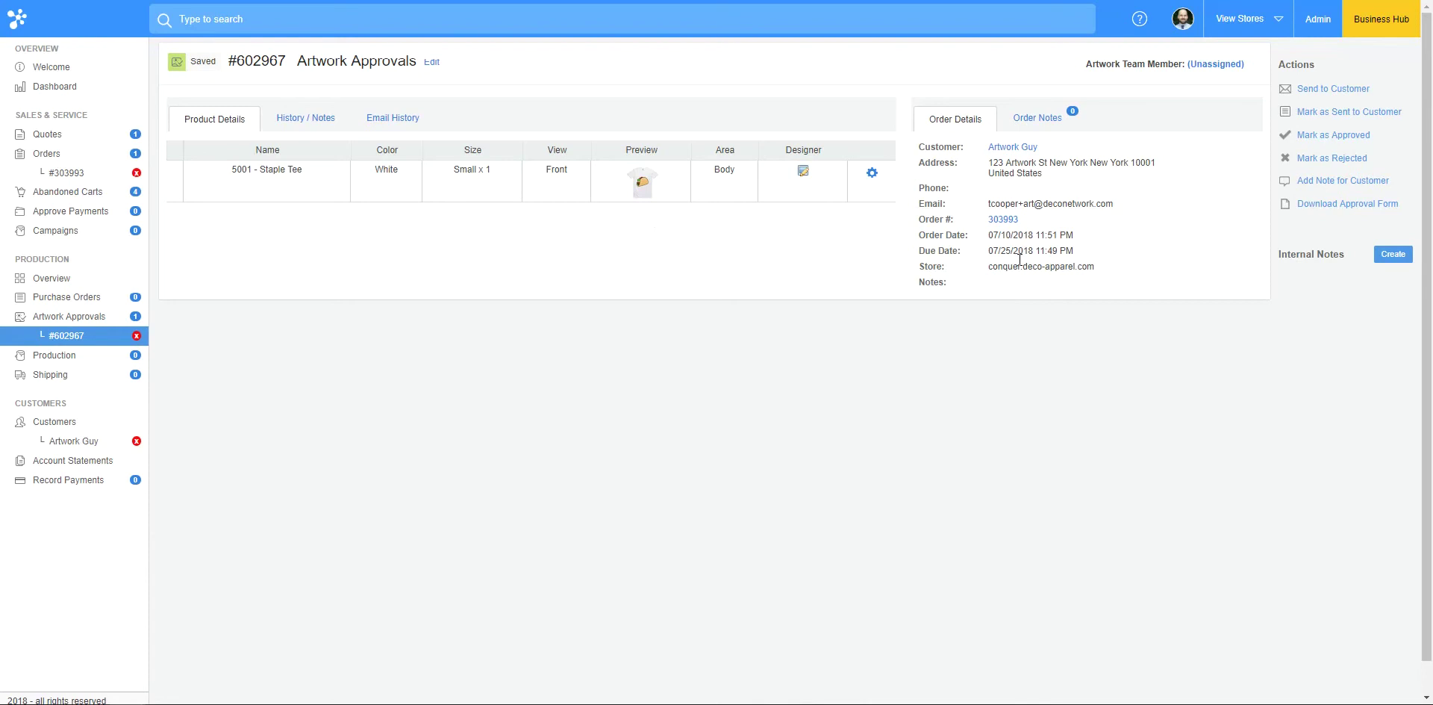
pyautogui.click(1335, 89)
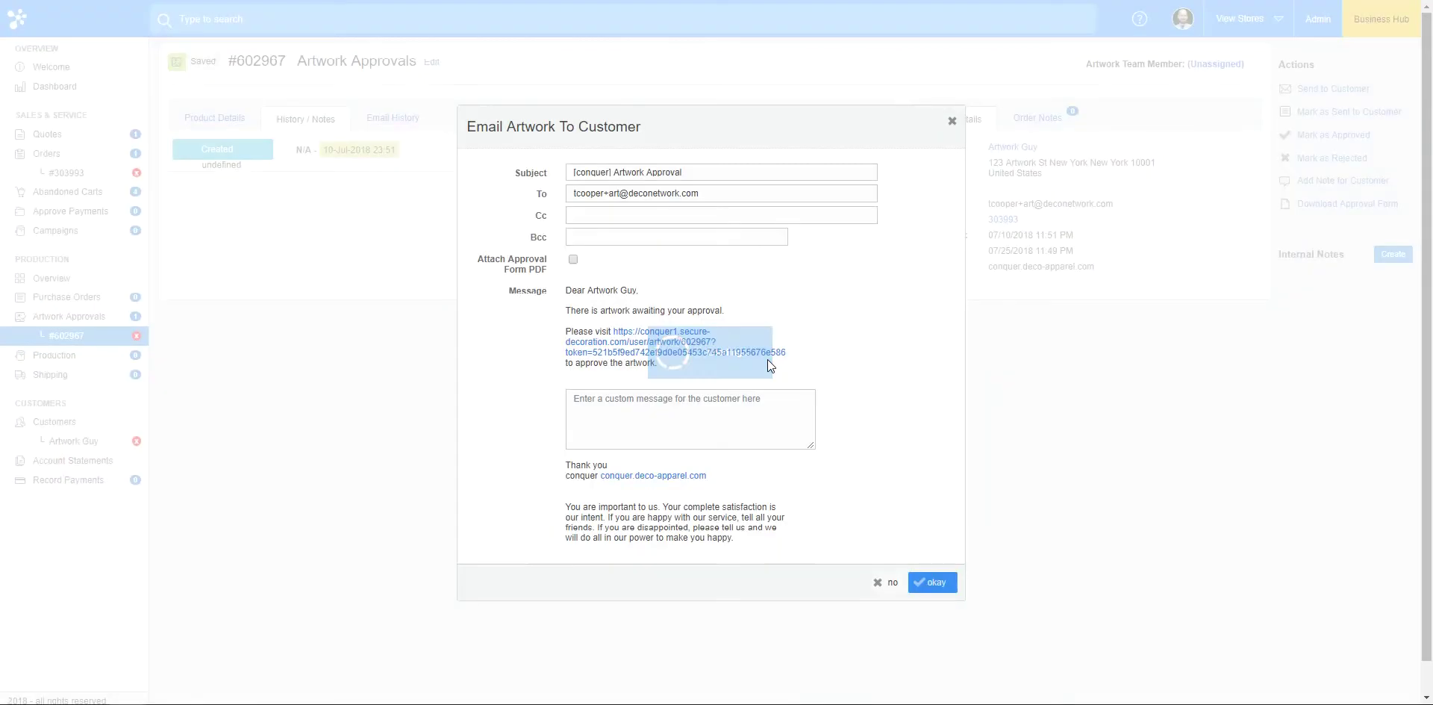
pyautogui.click(923, 582)
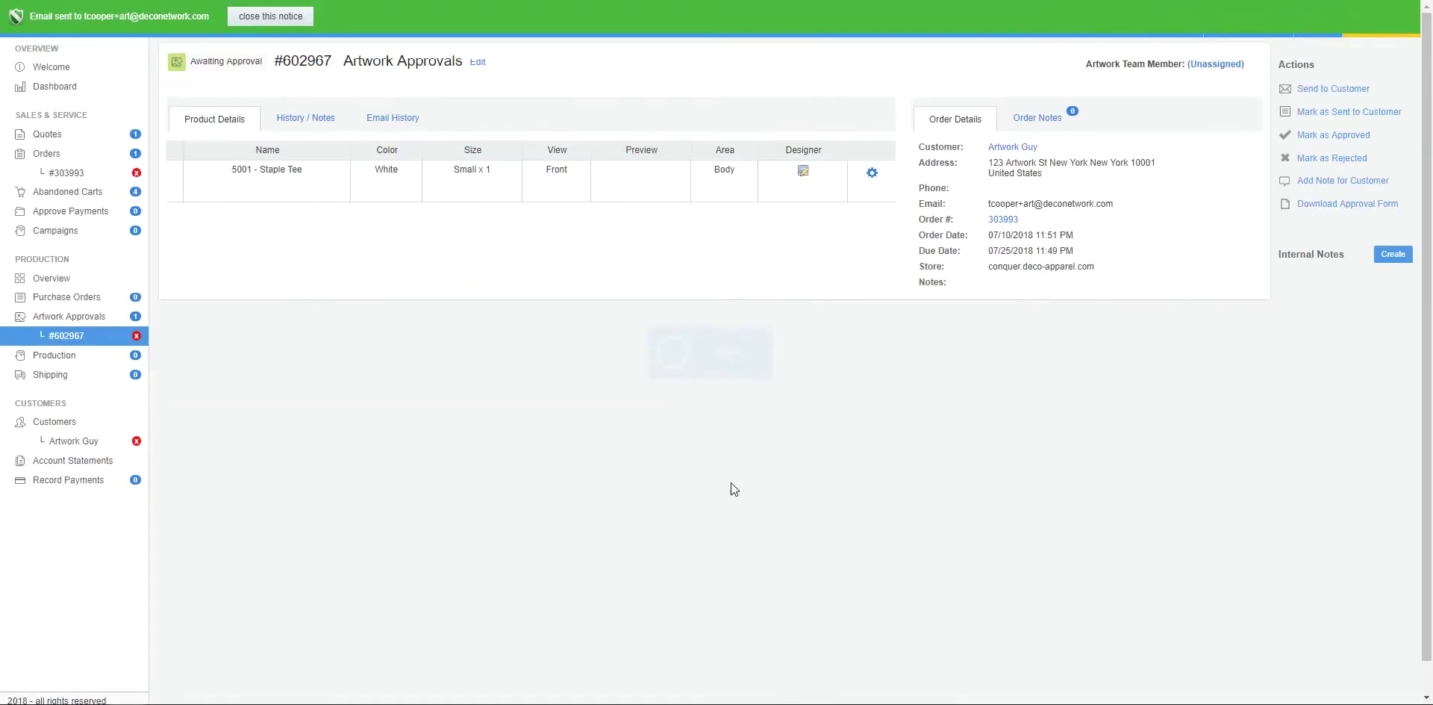
pyautogui.click(273, 23)
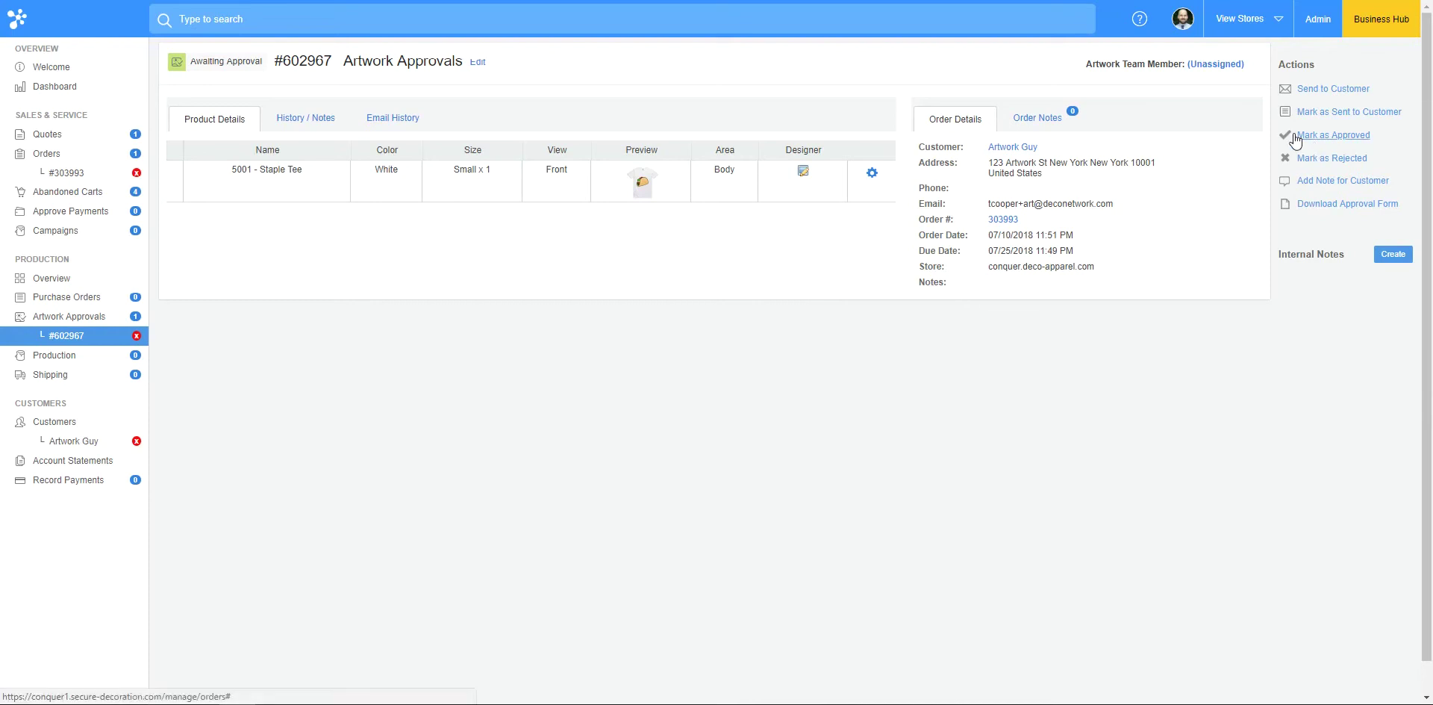
# Step: Mark the artwork as sent to the customer and check its status in the artwork approvals list
pyautogui.click(1312, 116)
pyautogui.click(136, 321)
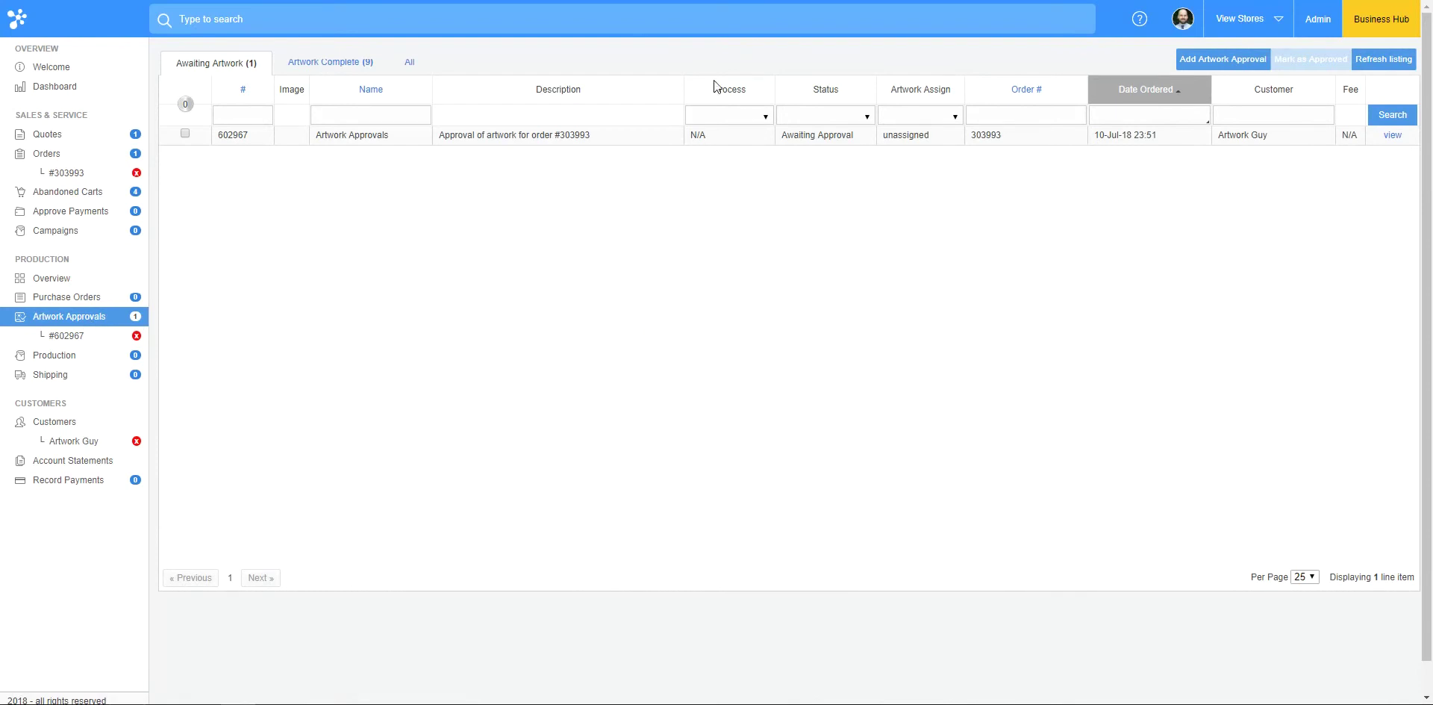
pyautogui.moveTo(780, 135); pyautogui.dragTo(858, 141)
pyautogui.click(862, 140)
pyautogui.click(66, 336)
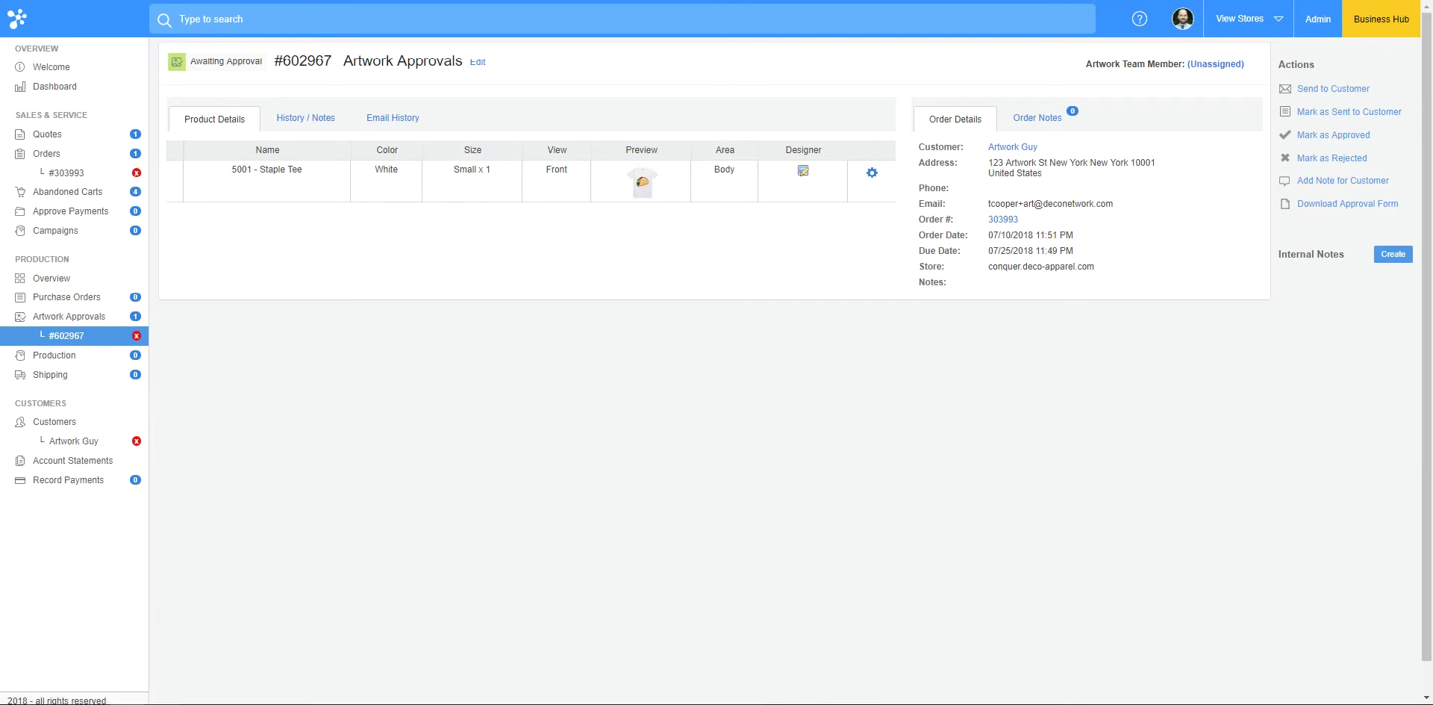
# Step: Switch to the customer's store account and open the order's pending artwork approval
pyautogui.click(516, 656)
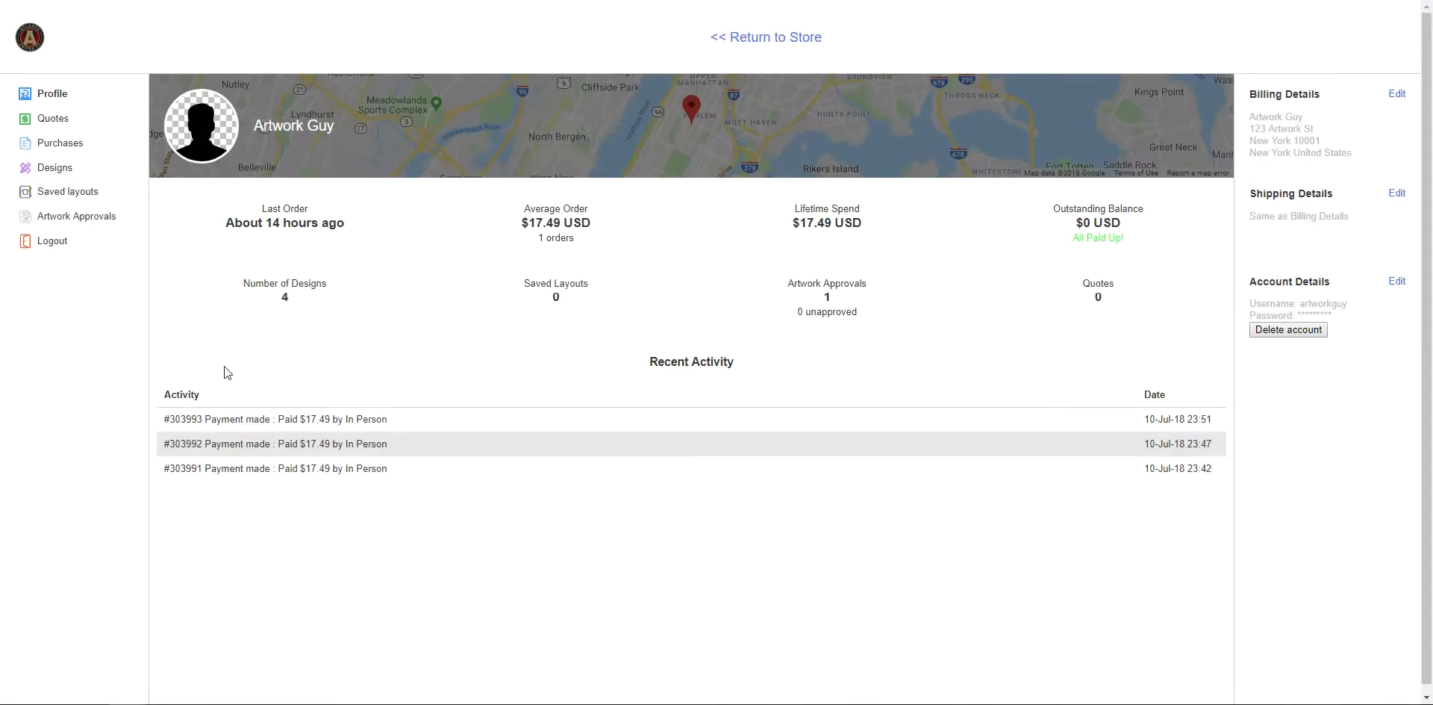
pyautogui.click(96, 218)
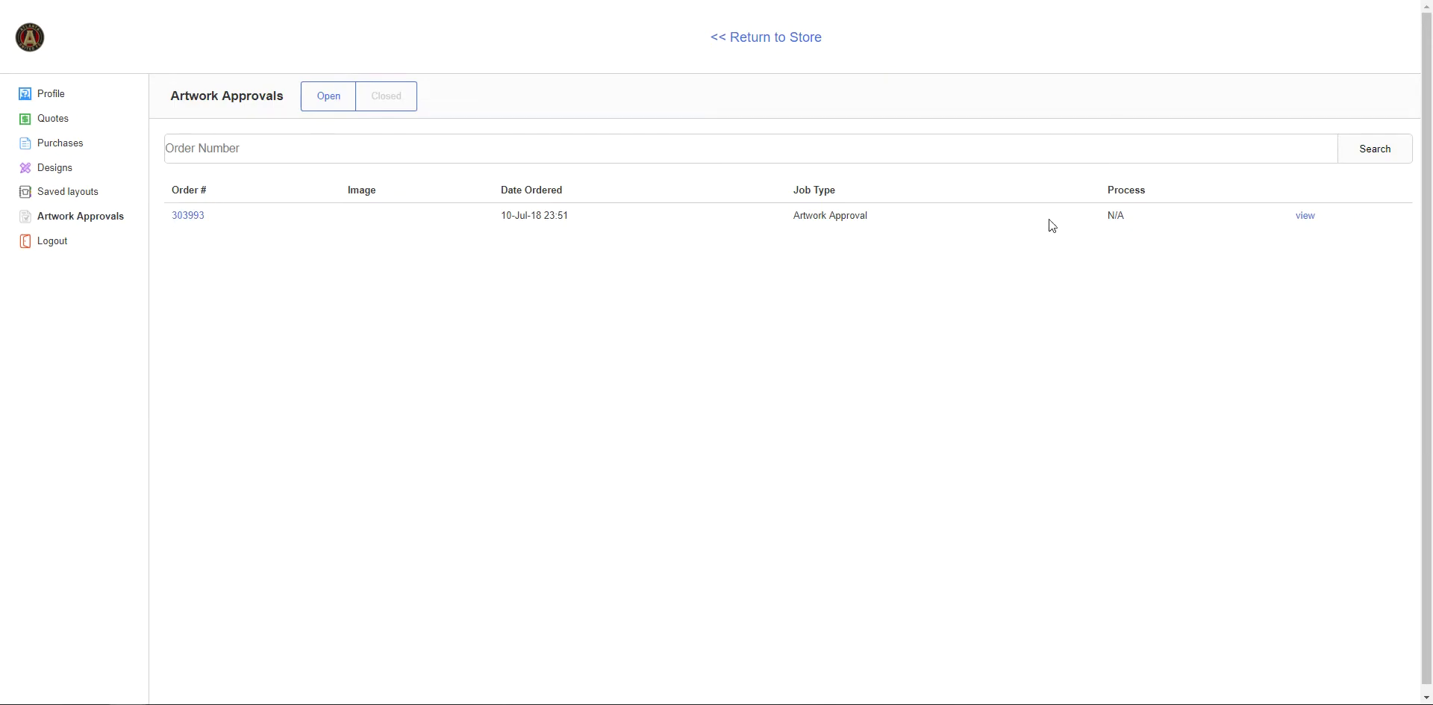
pyautogui.click(1305, 216)
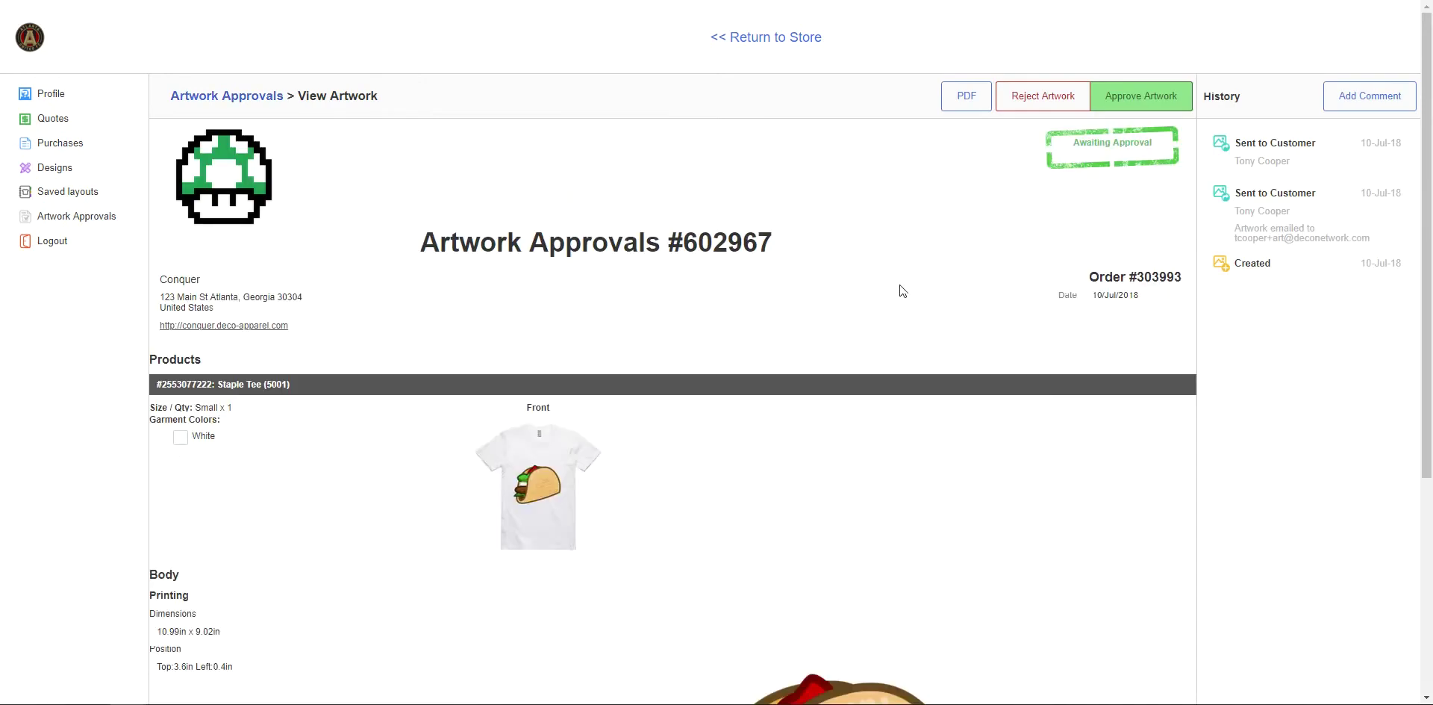
# Step: Review the shirt proof with its print dimensions and position, and approve the artwork as the customer
pyautogui.scroll(-2, 901, 290)
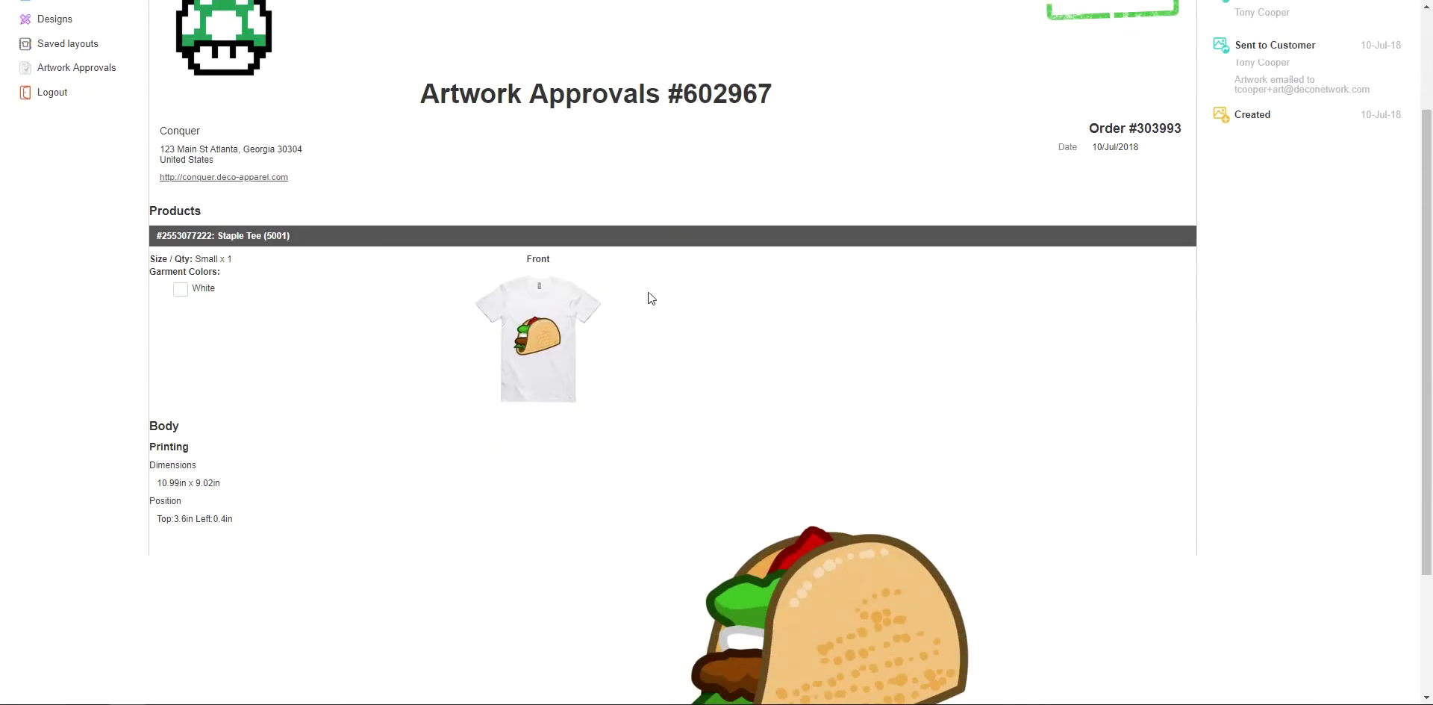
pyautogui.scroll(-2, 675, 391)
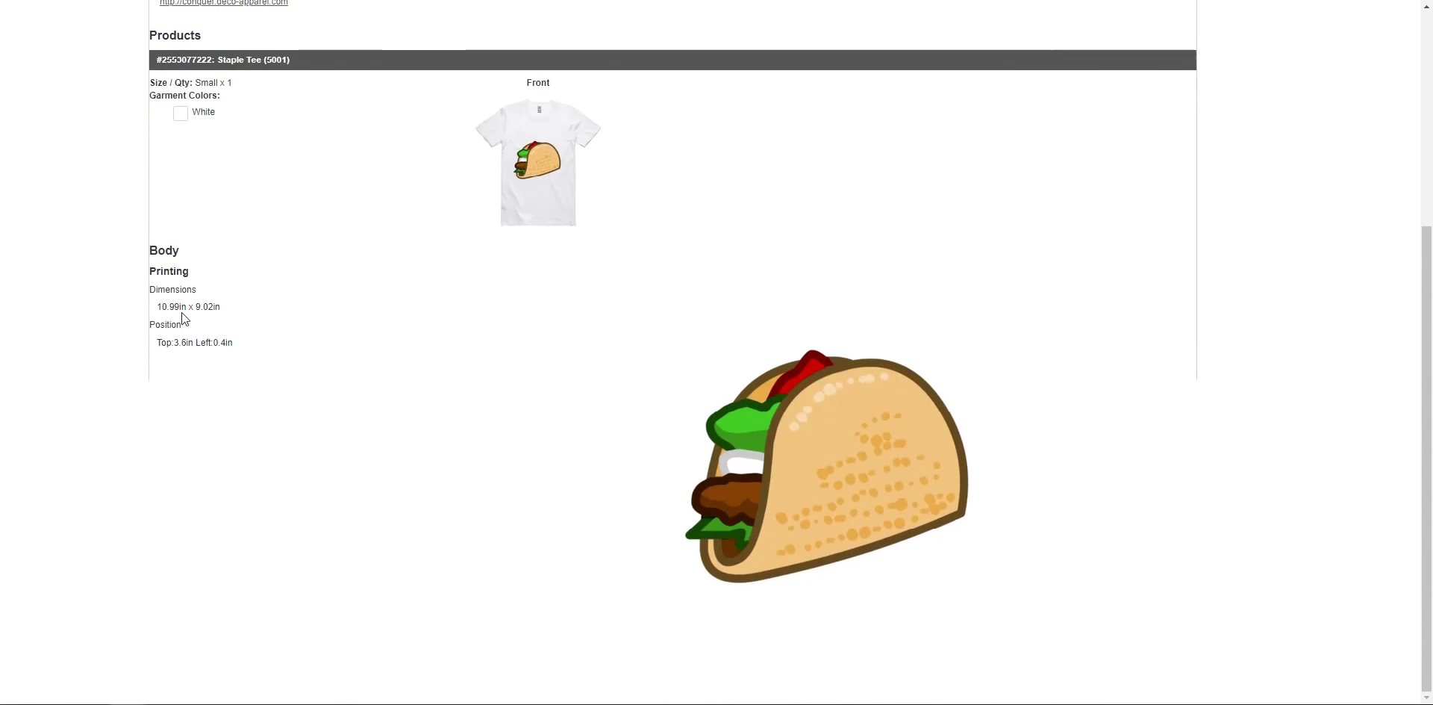
pyautogui.scroll(4, 373, 340)
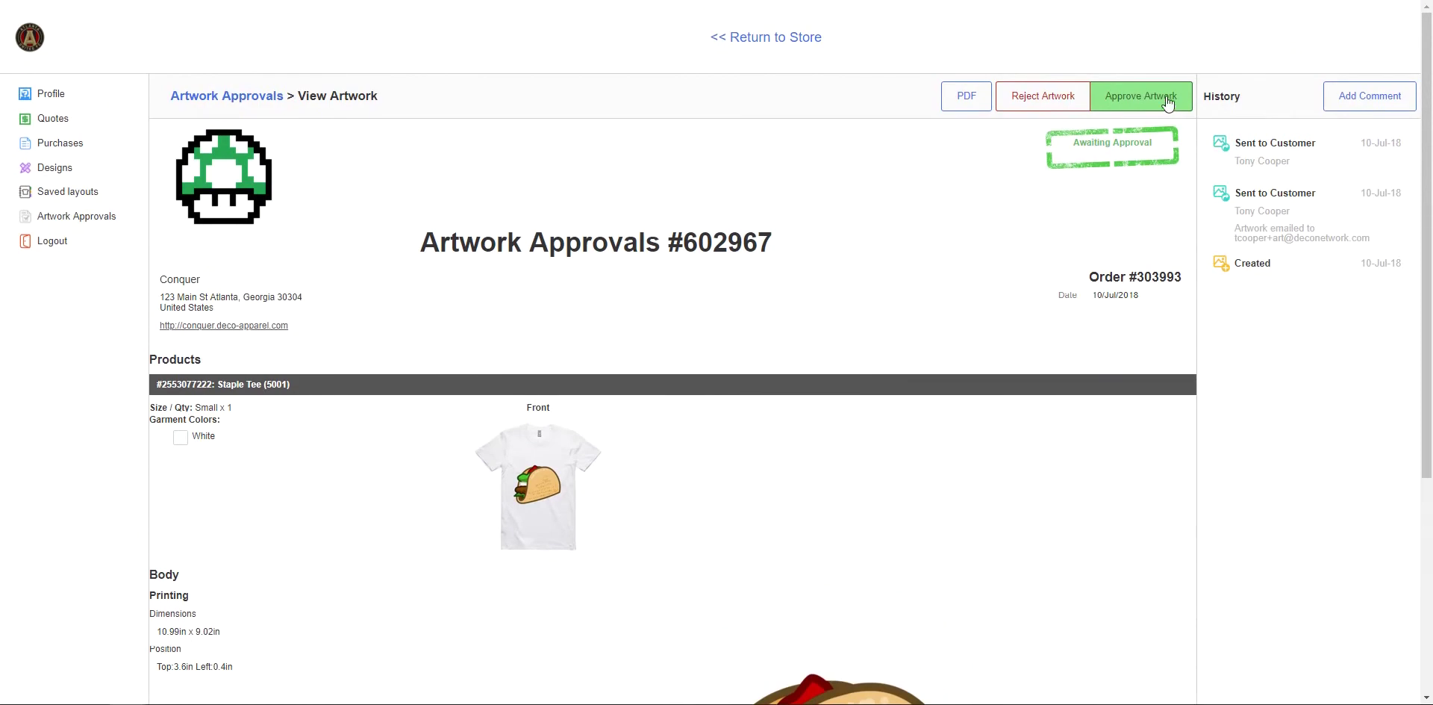
pyautogui.click(1171, 109)
pyautogui.click(656, 427)
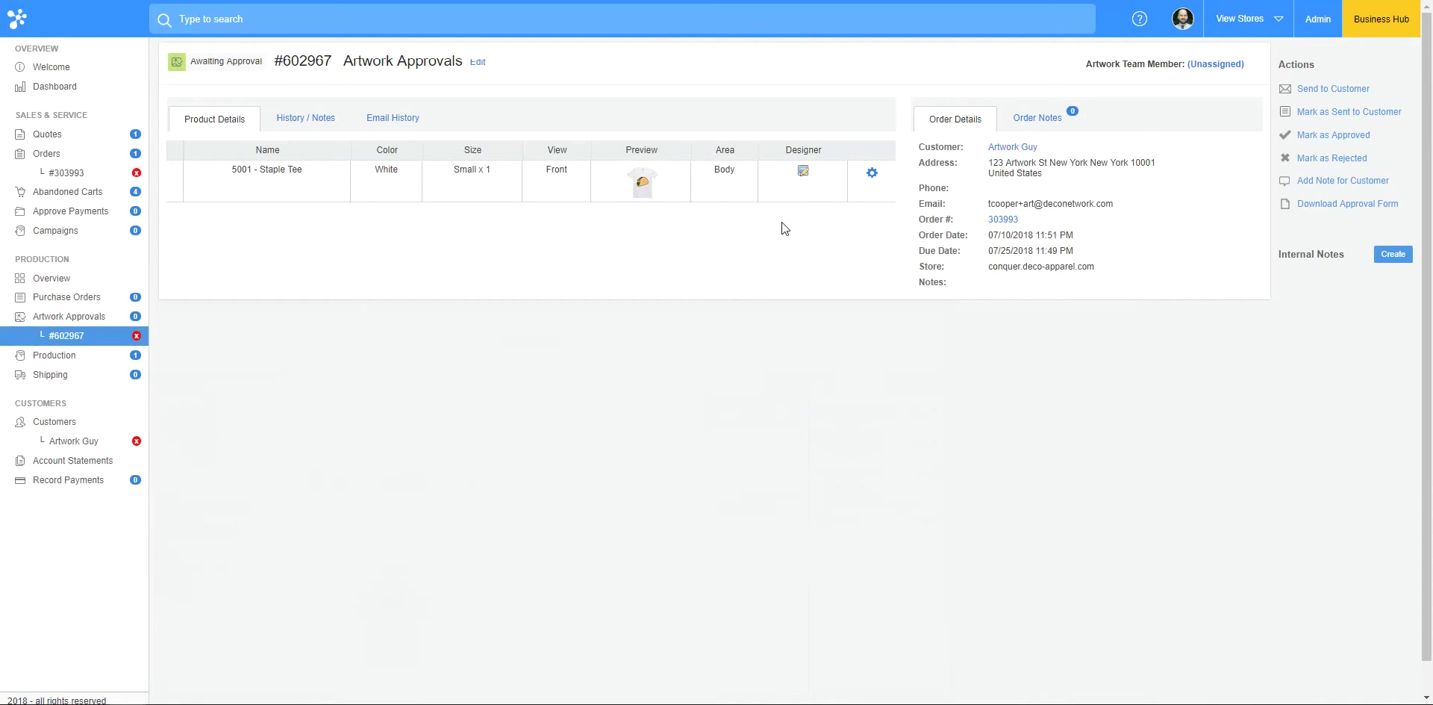
# Step: Return to the Business Hub's list of awaiting artwork approvals and refresh it
pyautogui.click(71, 320)
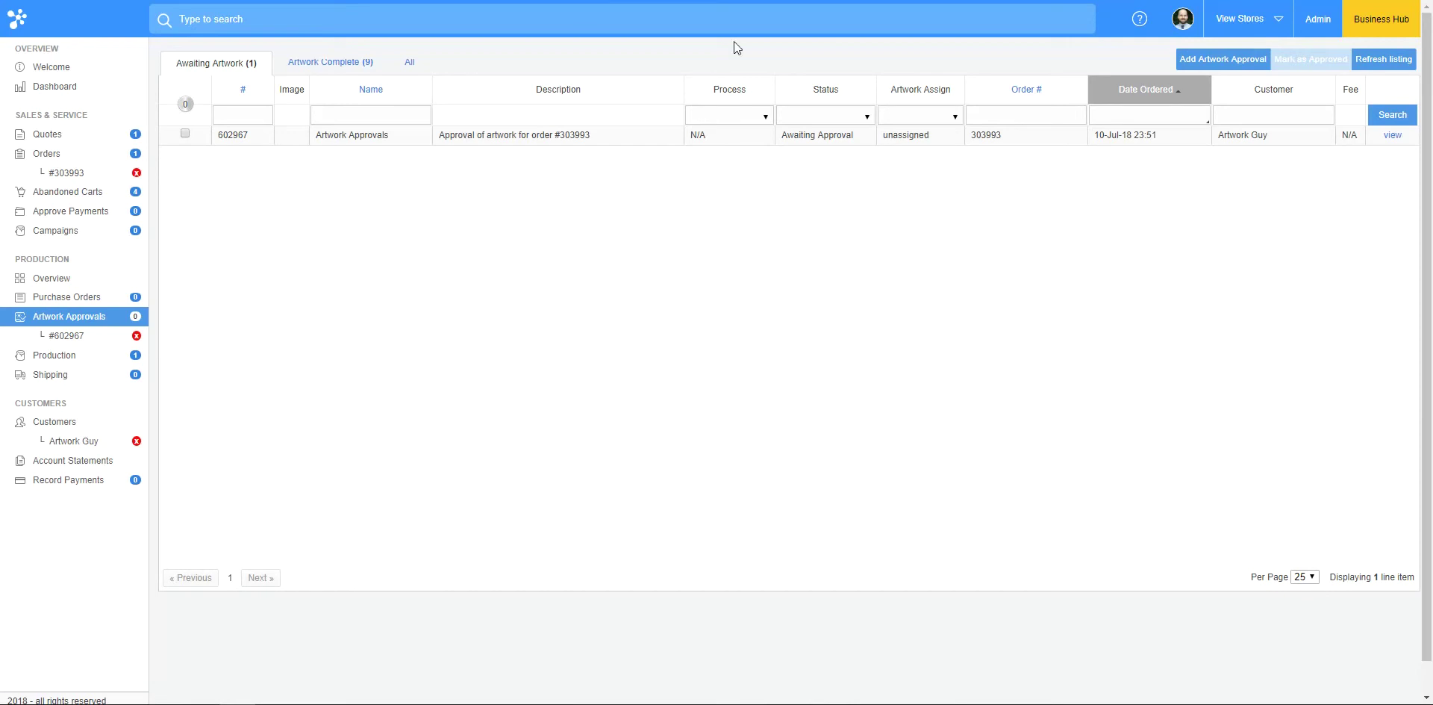
pyautogui.click(1383, 59)
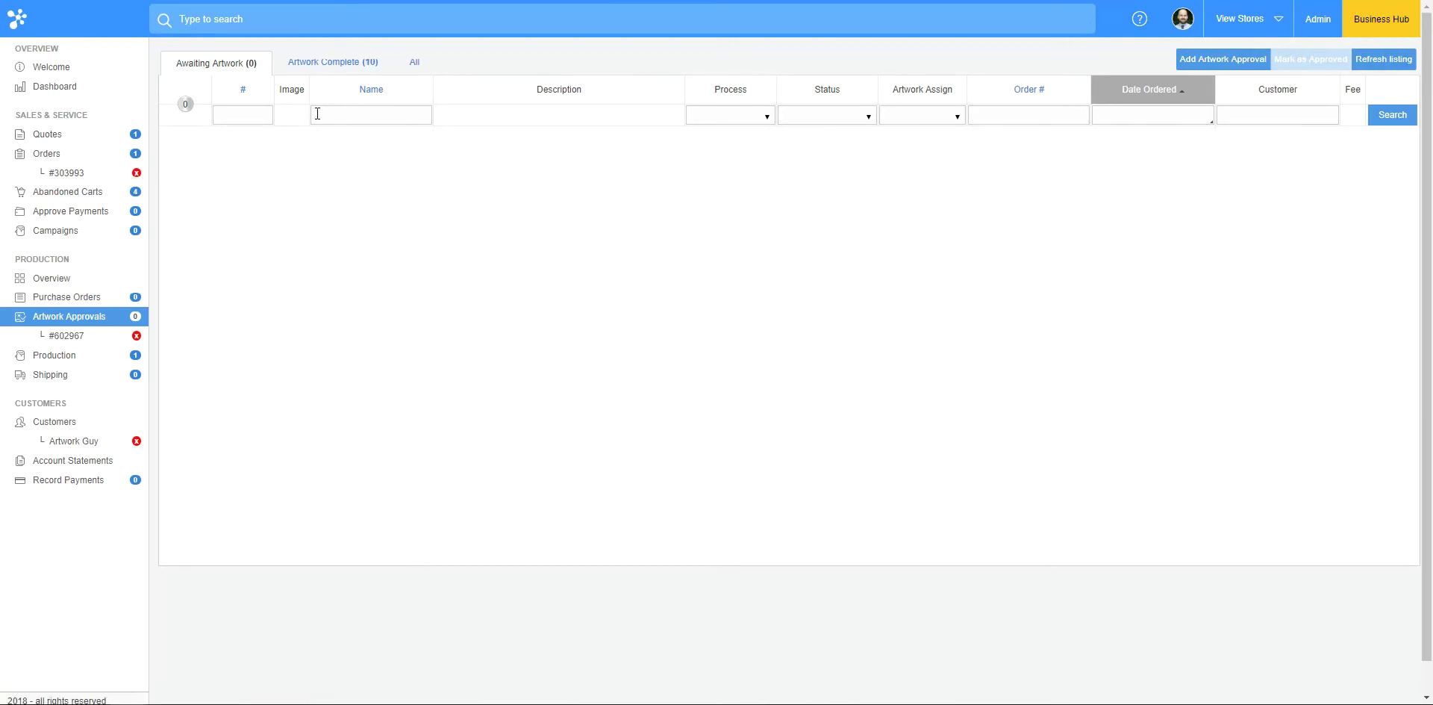
# Step: Open the paid order from the orders list and check its line item's production status
pyautogui.click(77, 160)
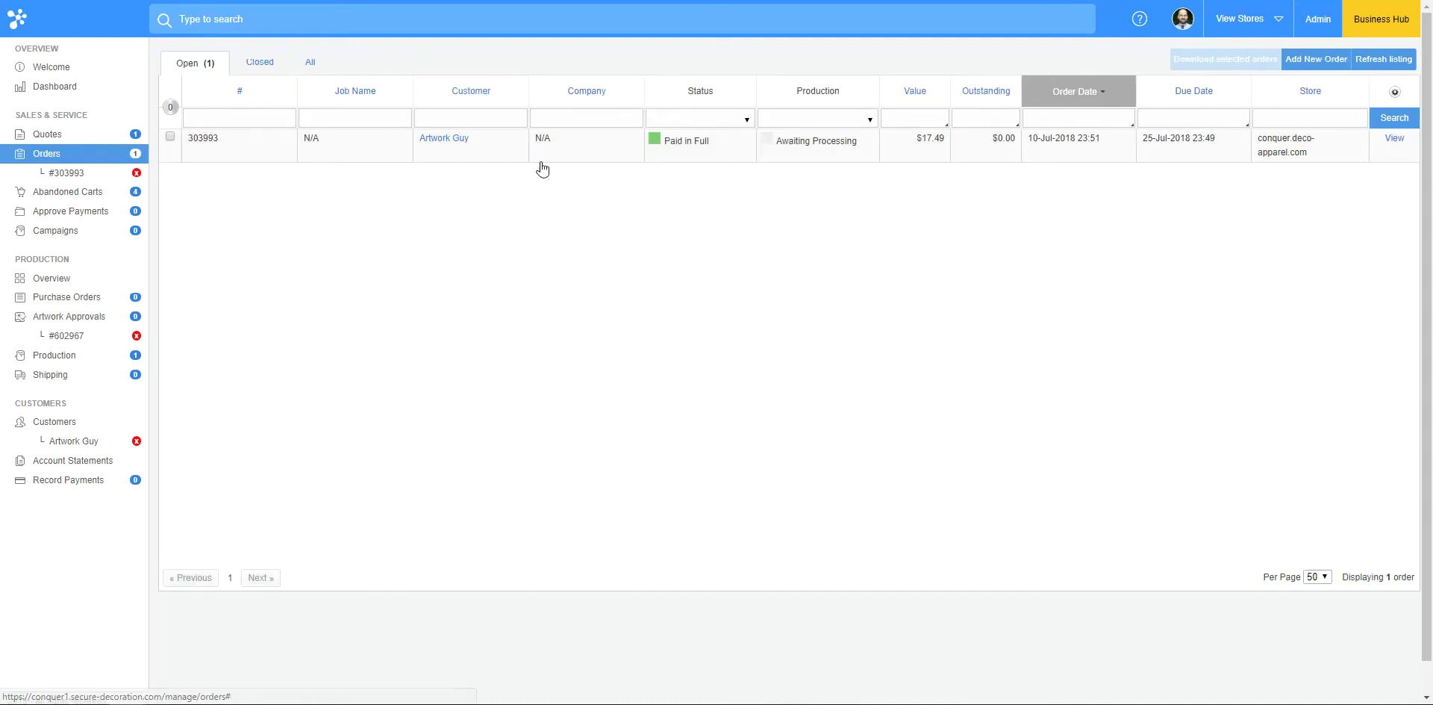
pyautogui.click(1396, 146)
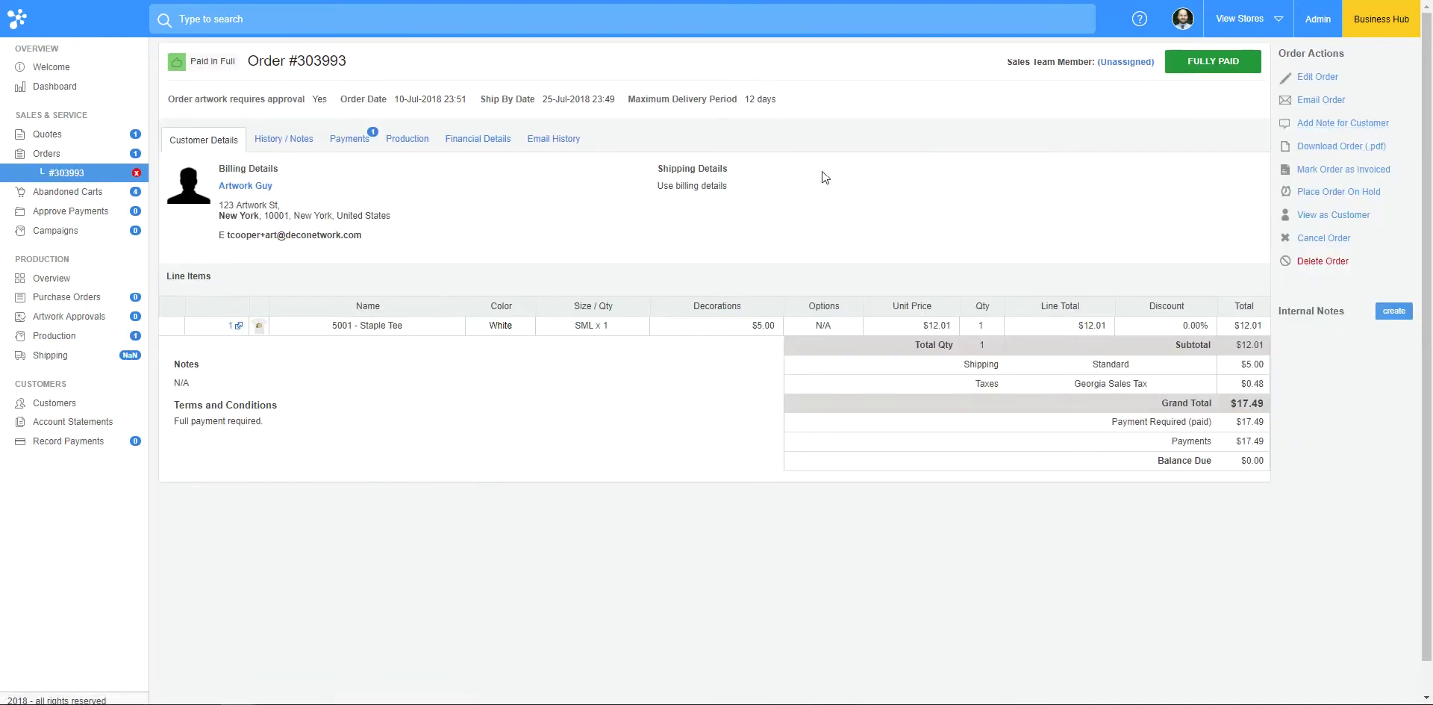
pyautogui.click(406, 144)
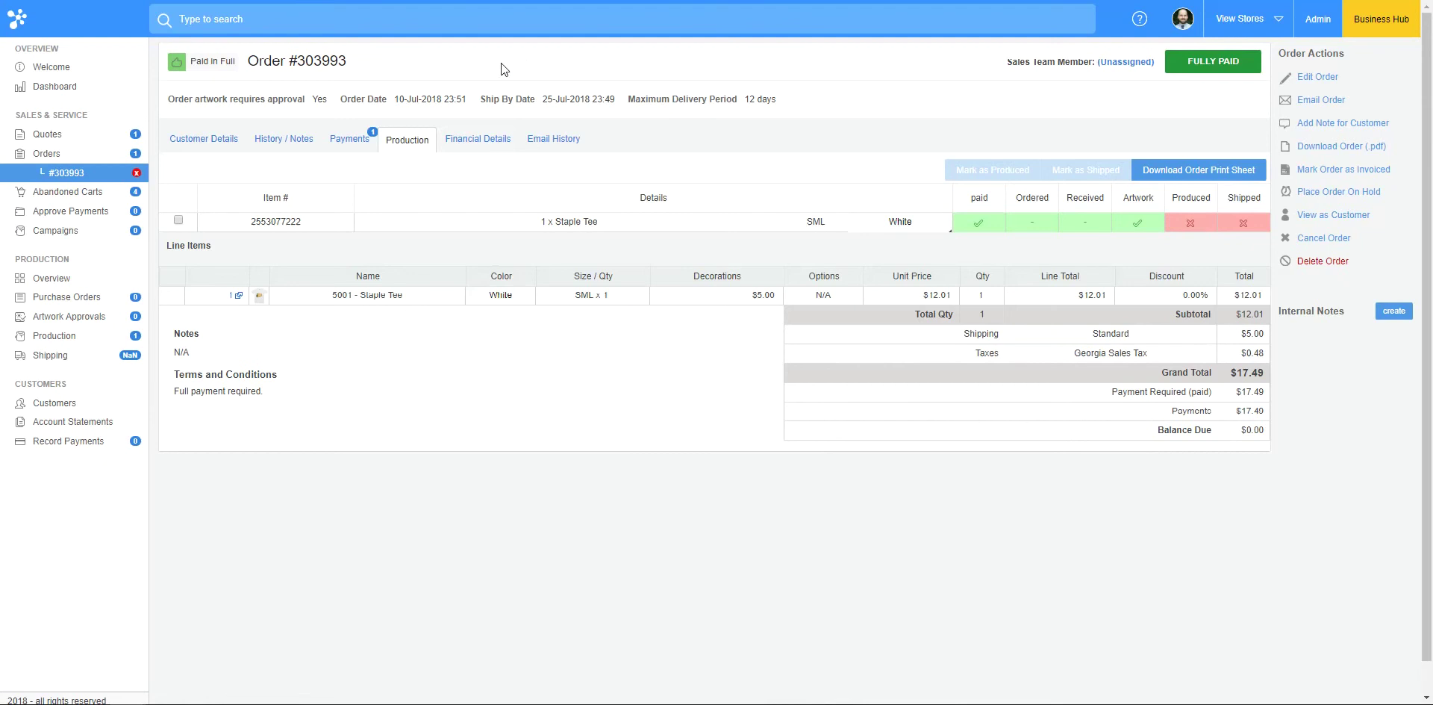
# Step: Start a new standalone artwork approval and assign the existing customer to it
pyautogui.click(69, 316)
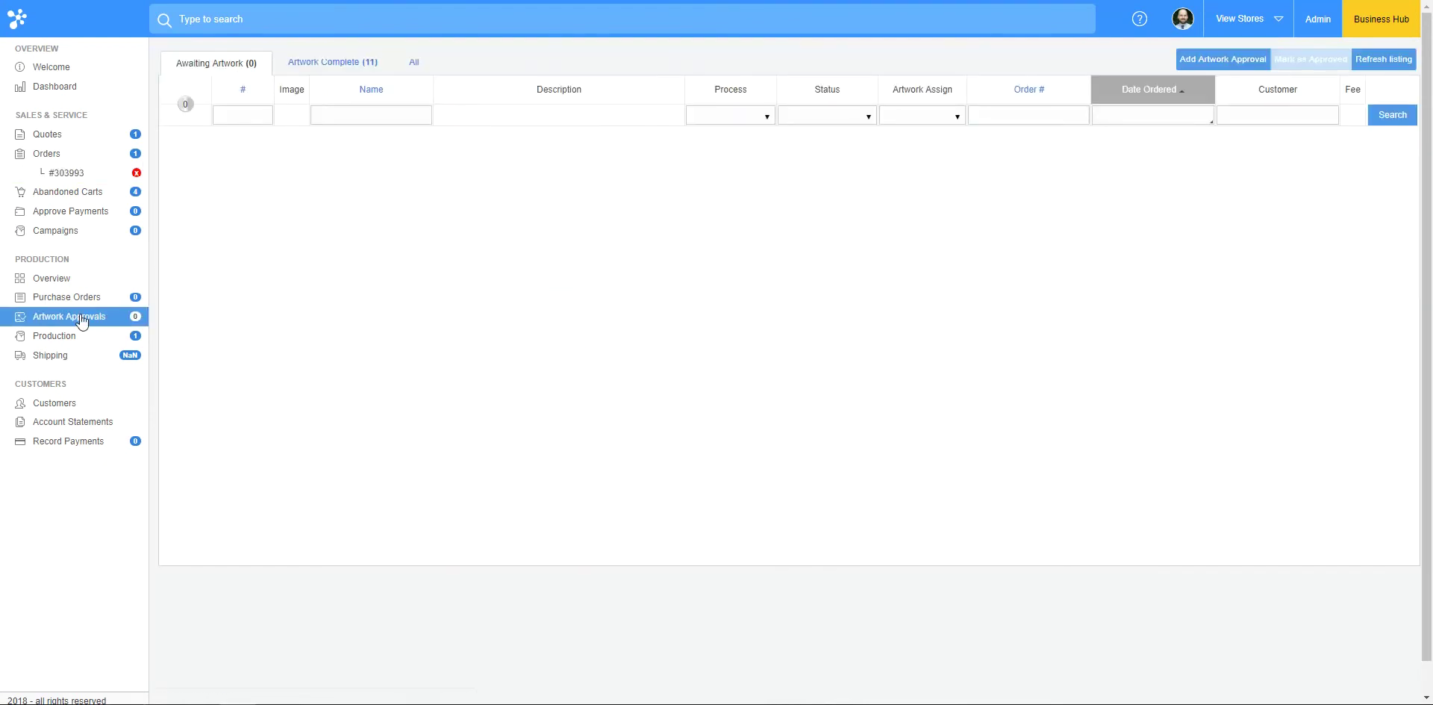
pyautogui.click(1225, 62)
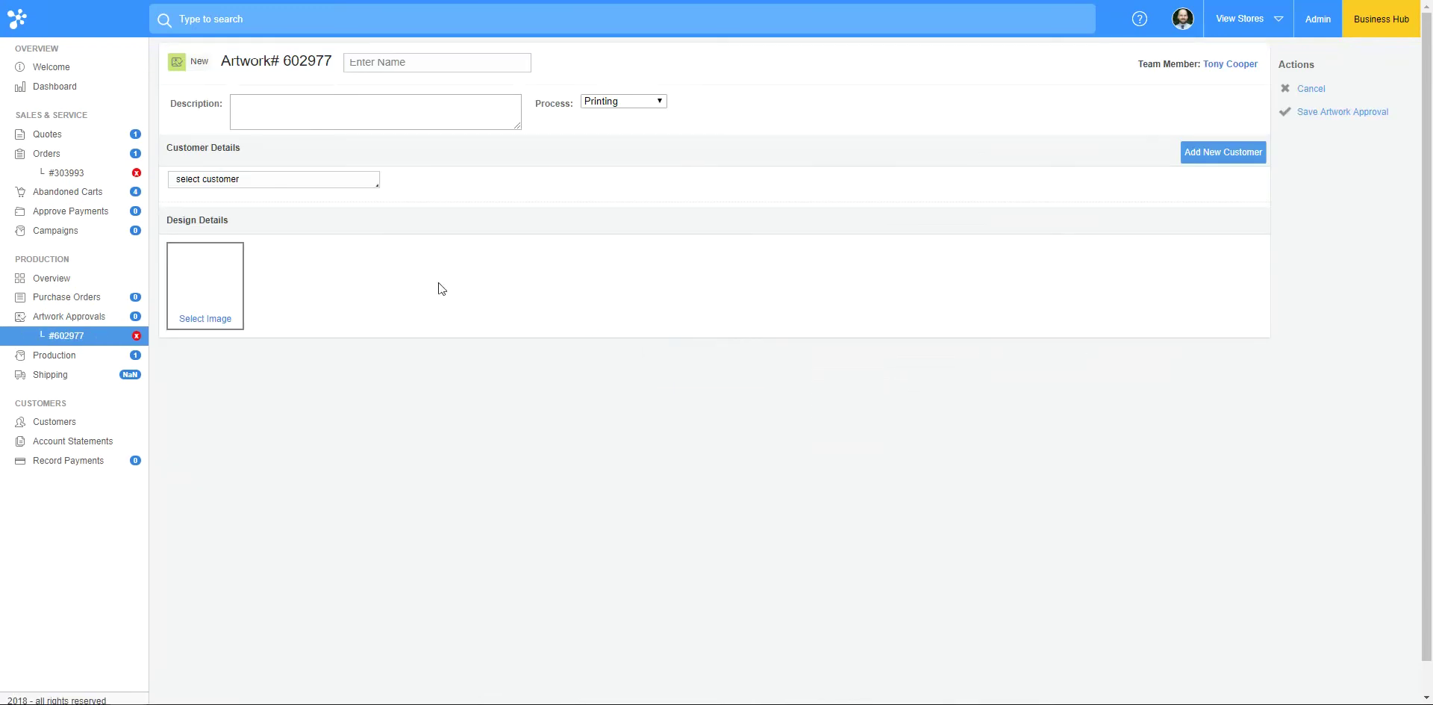
pyautogui.click(321, 181)
pyautogui.click(306, 237)
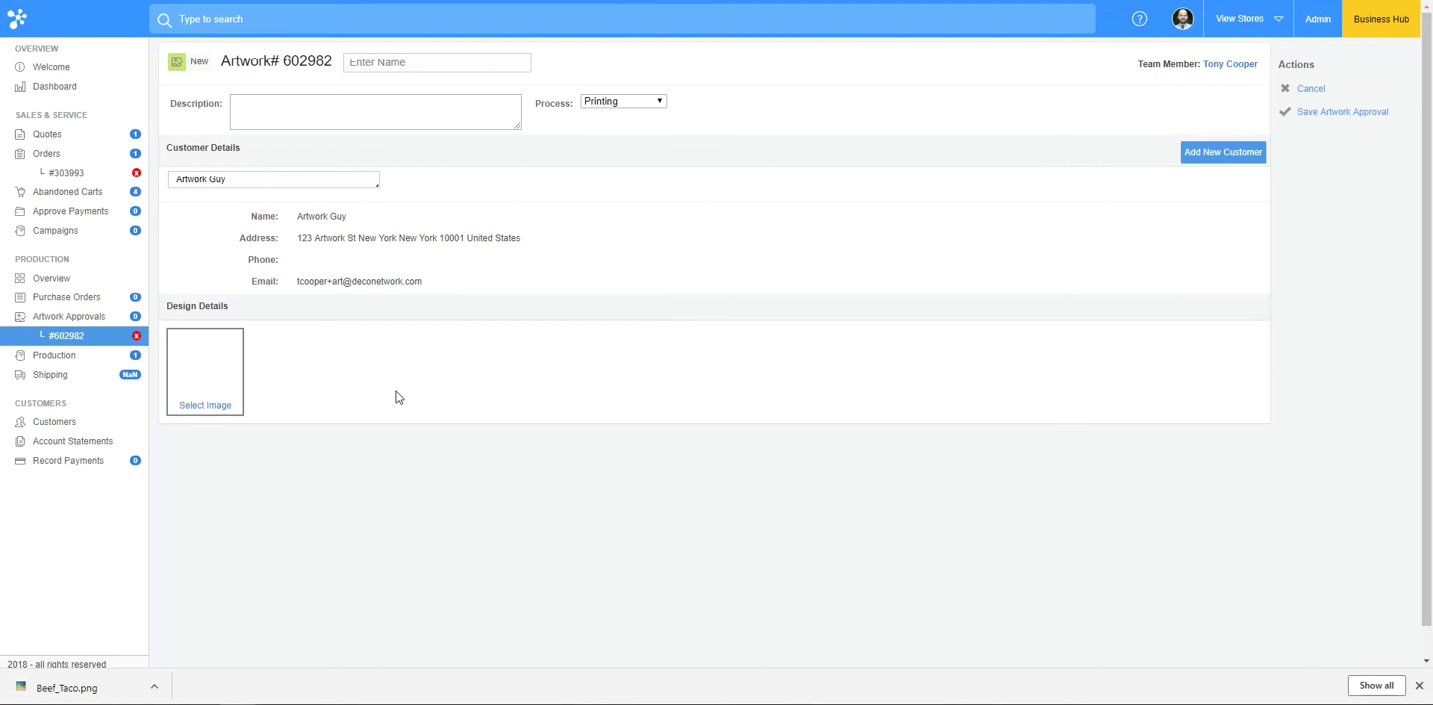
pyautogui.click(1419, 685)
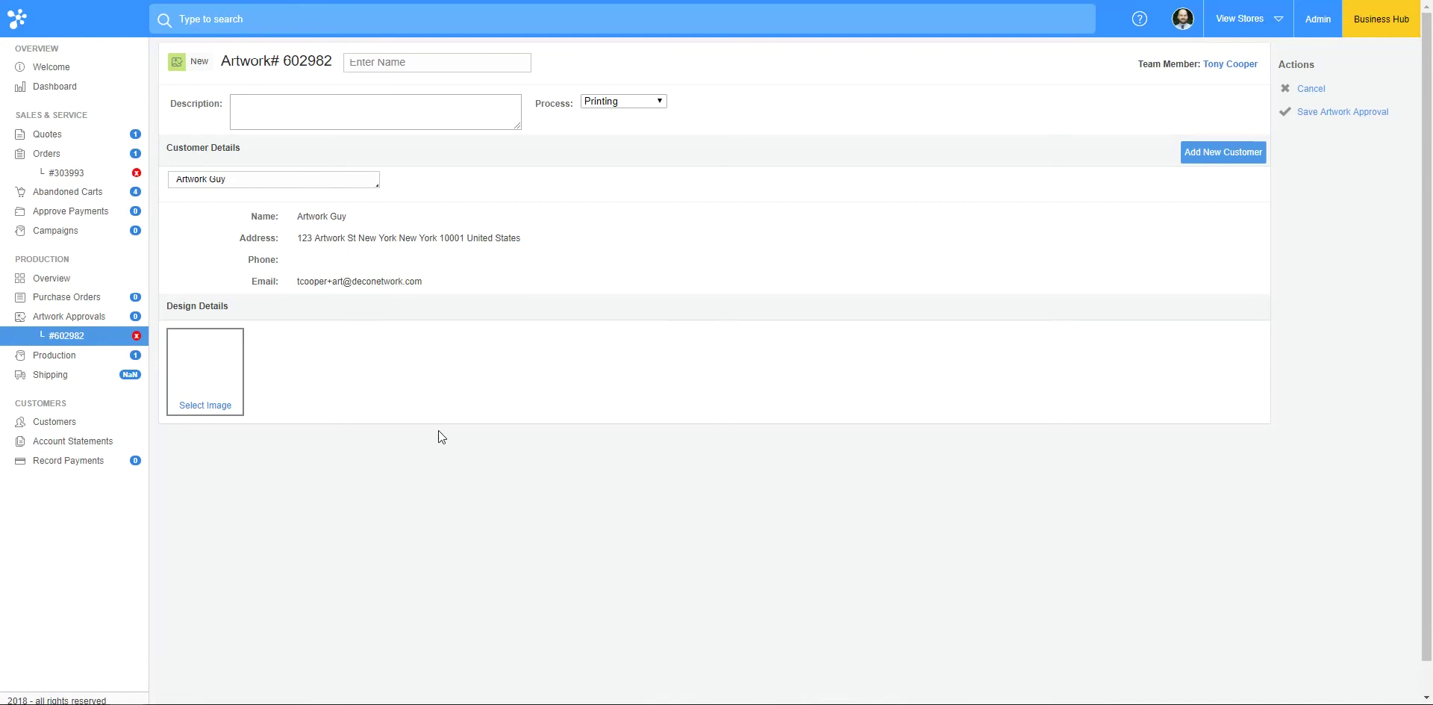
# Step: Select the Beef Taco image as the artwork approval's design and save the approval
pyautogui.click(204, 405)
pyautogui.click(571, 340)
pyautogui.click(724, 381)
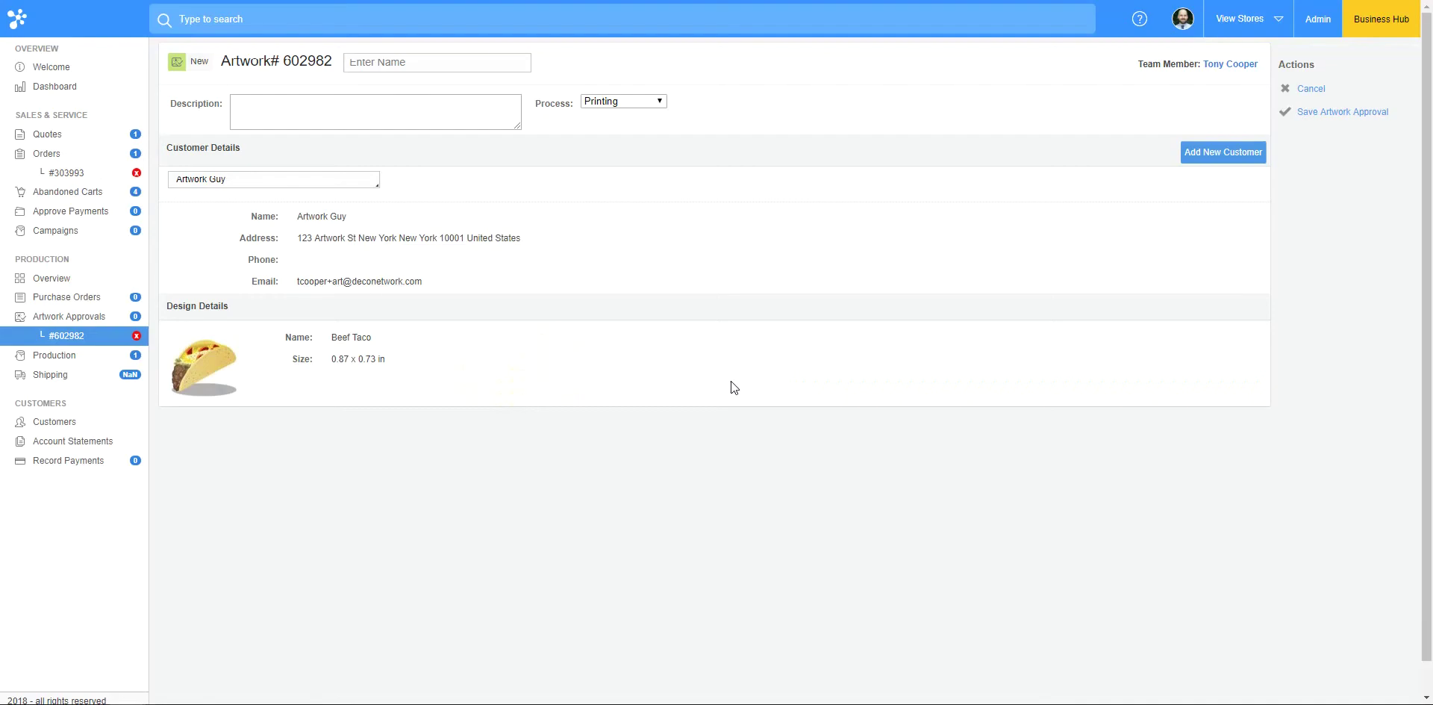
pyautogui.click(1334, 112)
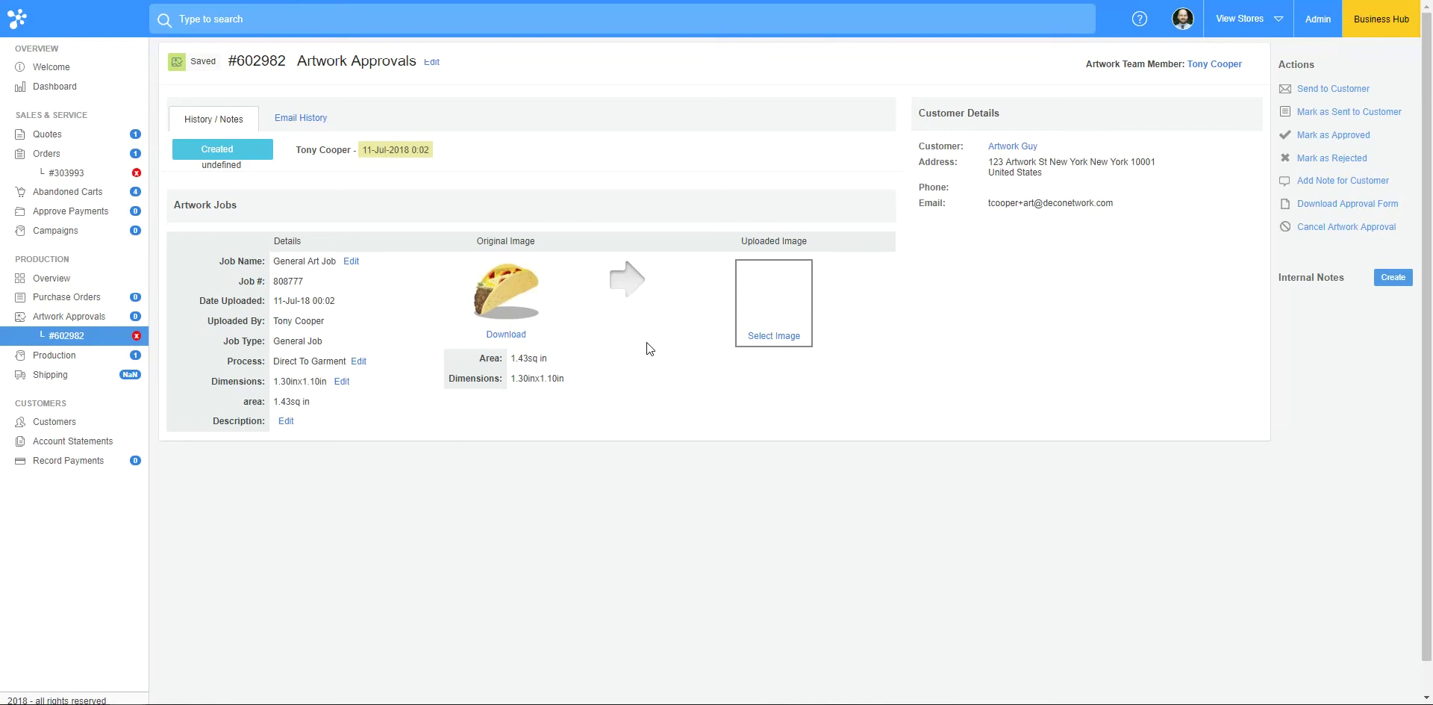
# Step: Upload the outlined taco image as the job's finished artwork and email it to the customer for approval
pyautogui.click(782, 342)
pyautogui.click(481, 339)
pyautogui.click(743, 382)
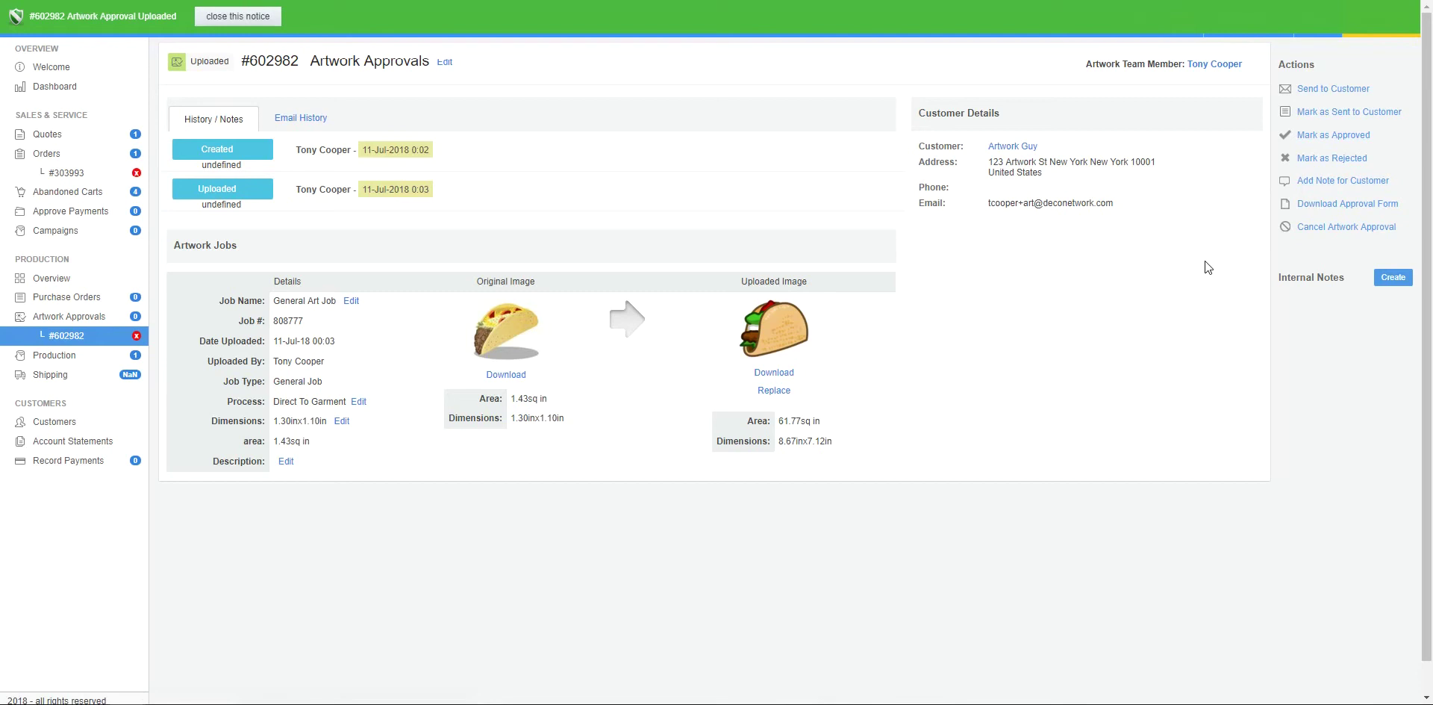
pyautogui.click(1334, 91)
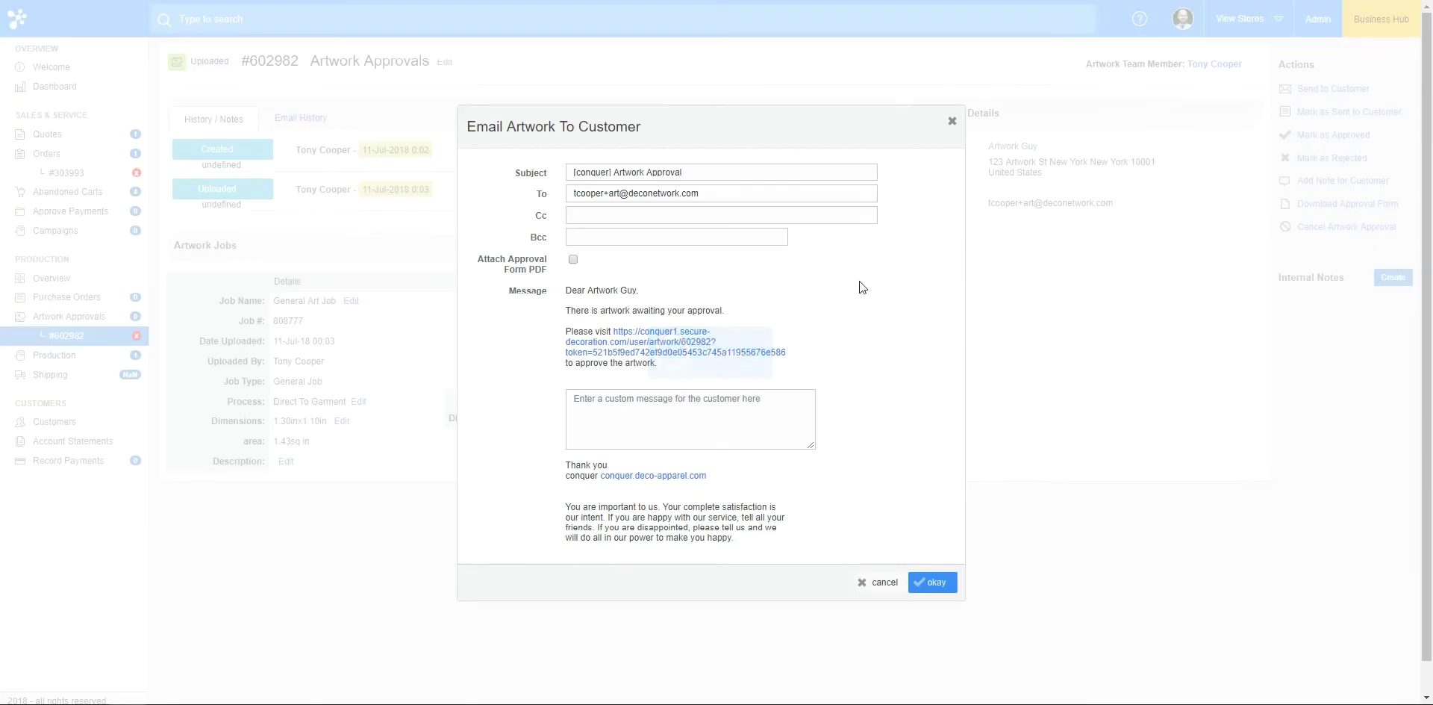
pyautogui.click(933, 581)
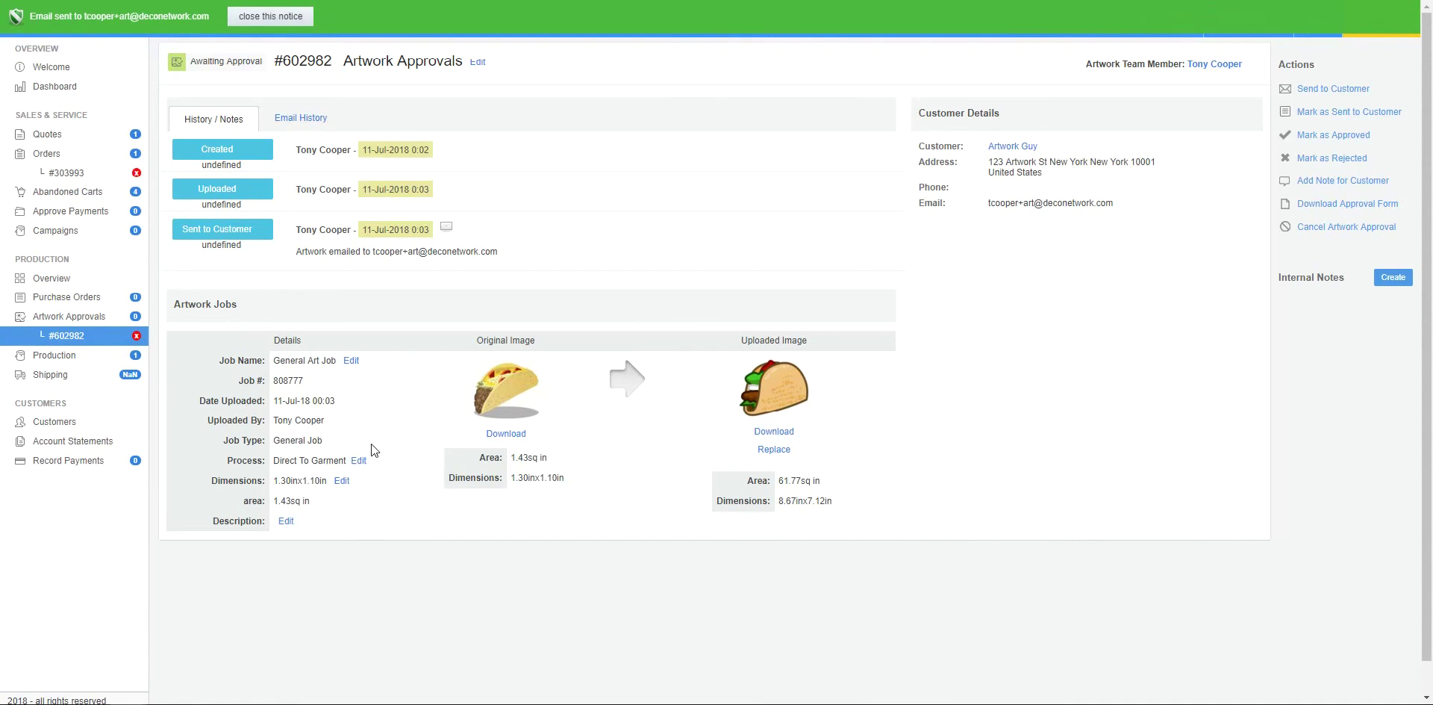
# Step: Switch to the customer's store account, refresh the artwork approvals, and open the pending taco artwork
pyautogui.moveTo(138, 700)
pyautogui.click(326, 697)
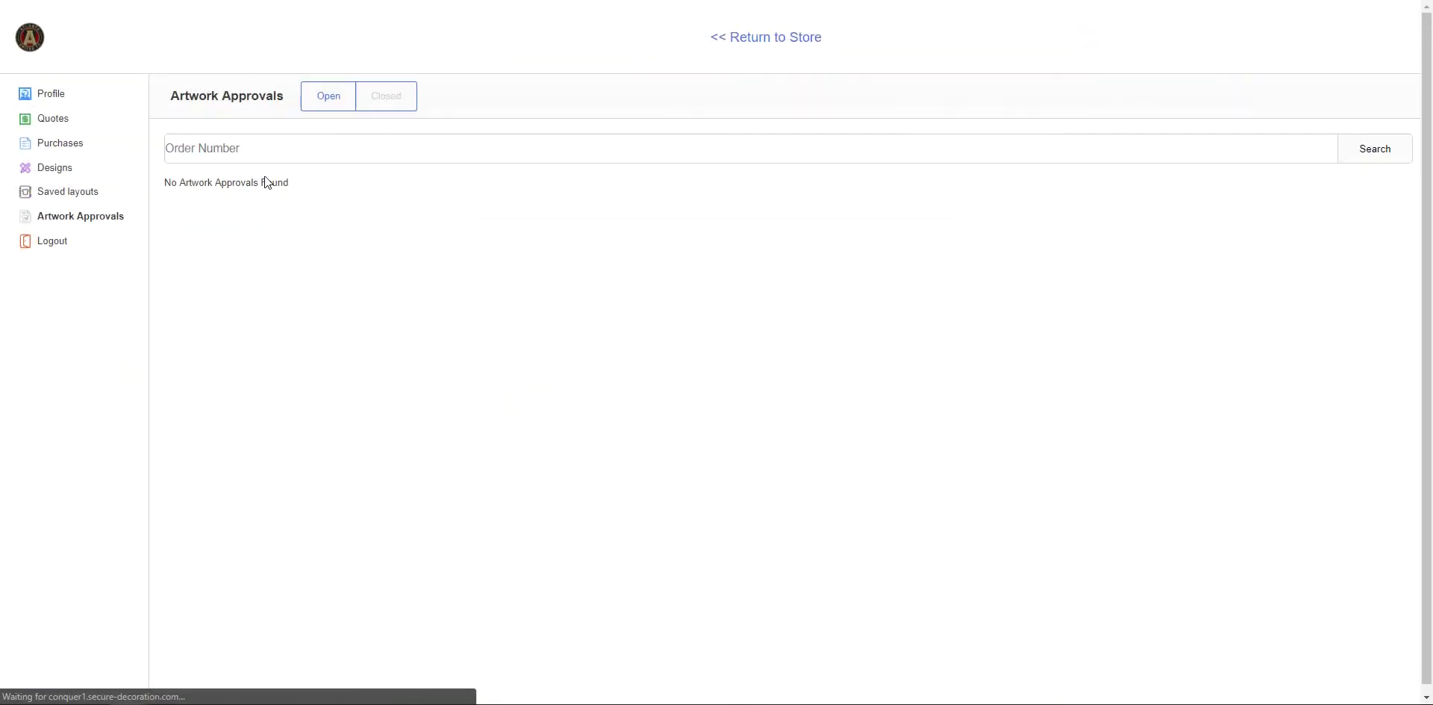
pyautogui.moveTo(109, 219); pyautogui.dragTo(125, 215)
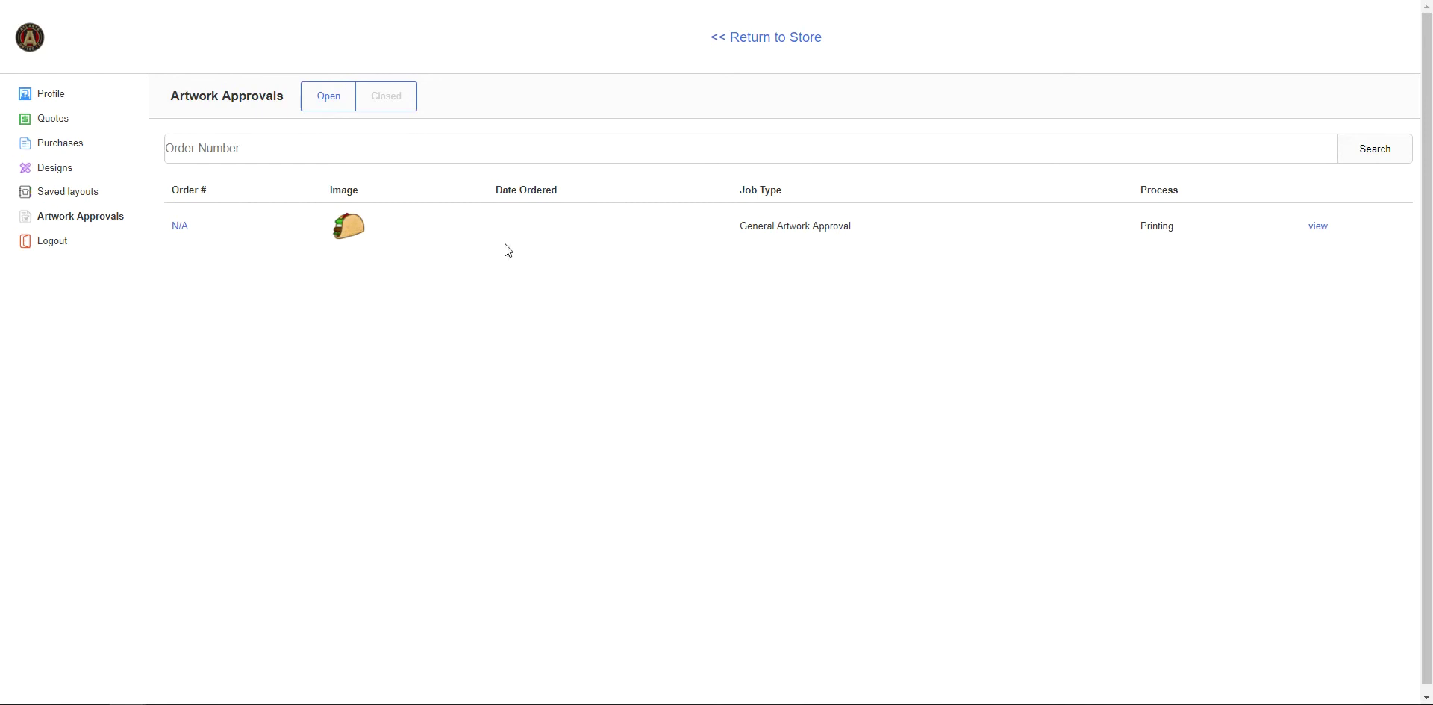
pyautogui.click(1319, 226)
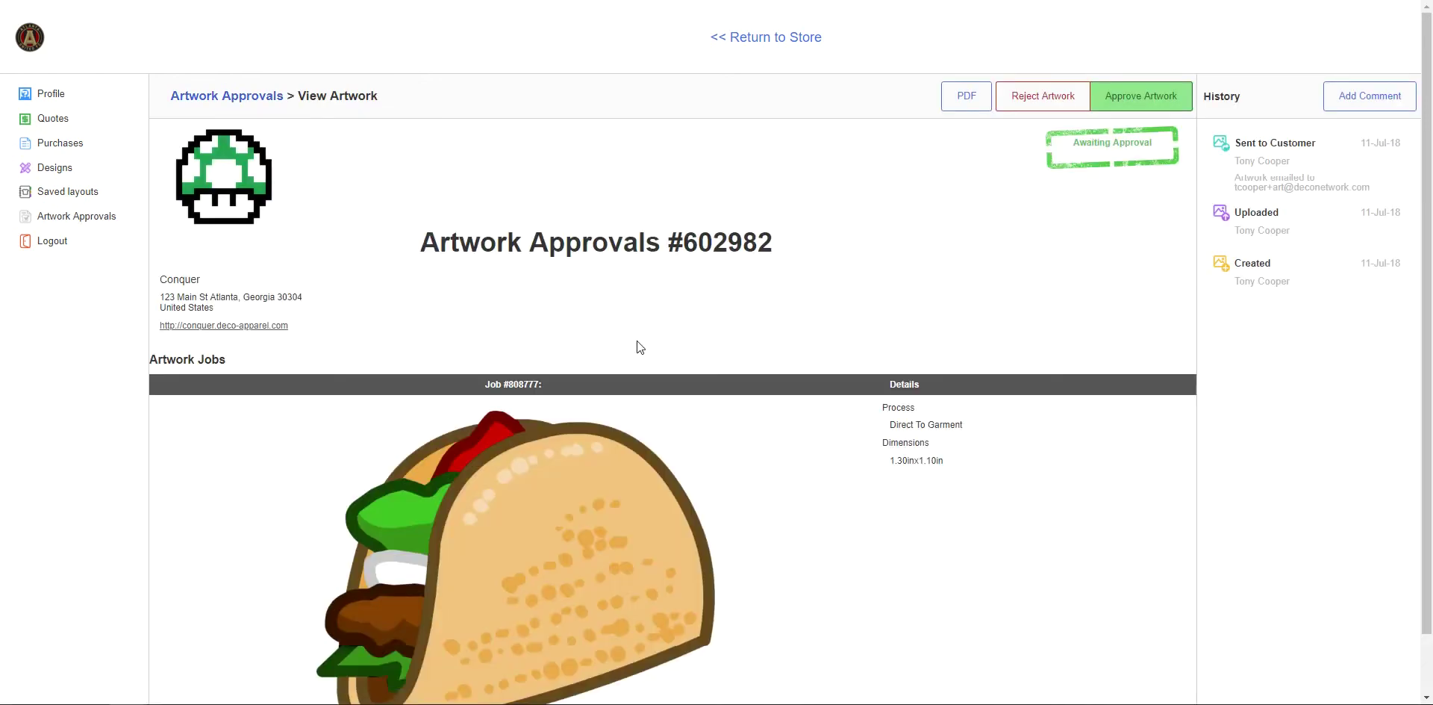
# Step: Review the taco proof, approve it as the customer, and return to the artwork approvals list
pyautogui.scroll(-1, 636, 341)
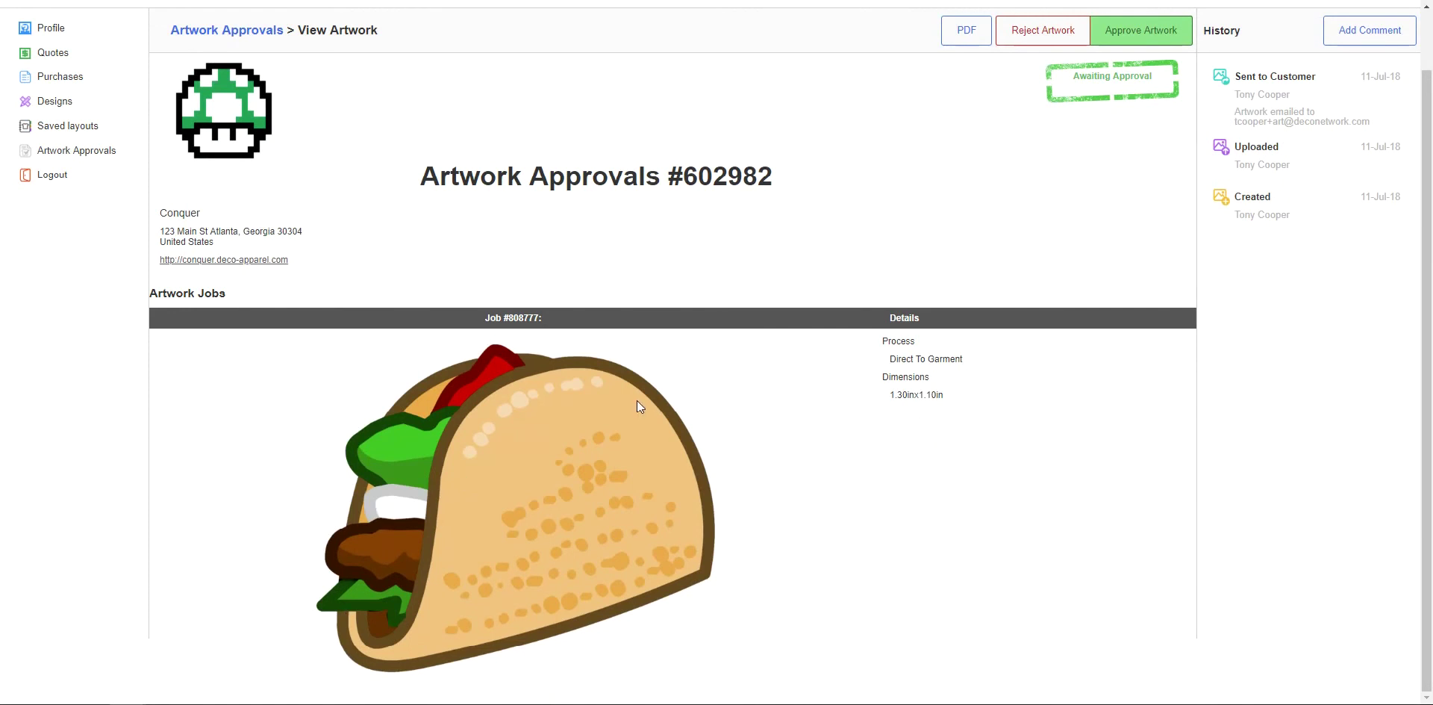
pyautogui.click(1142, 30)
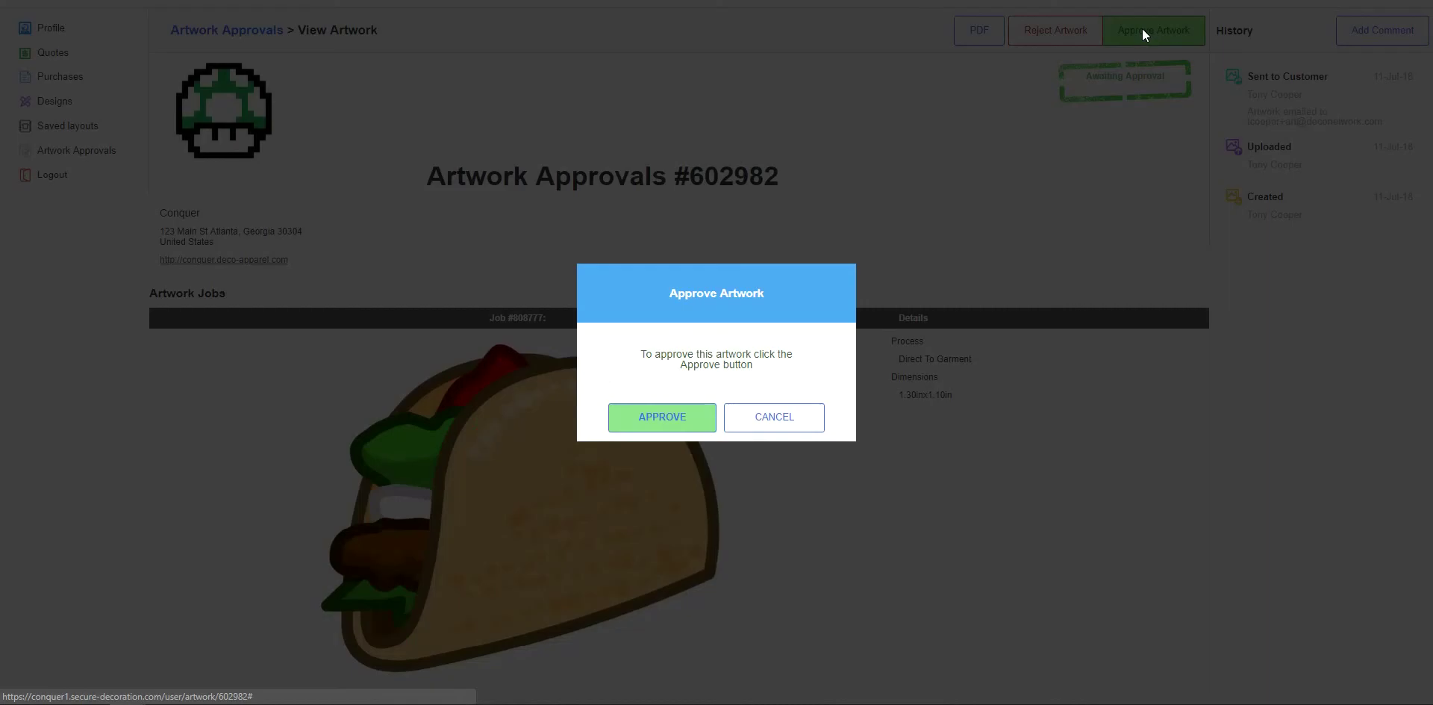
pyautogui.click(672, 422)
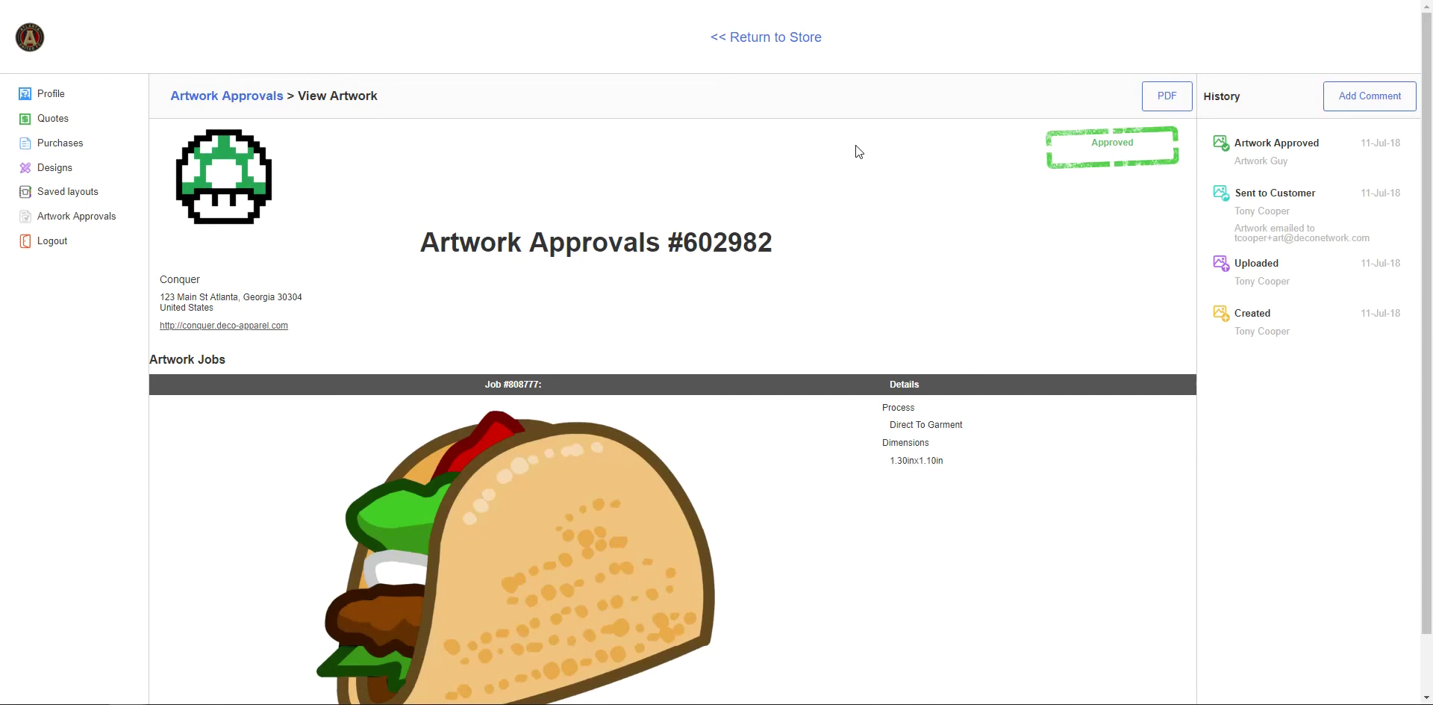
pyautogui.click(98, 218)
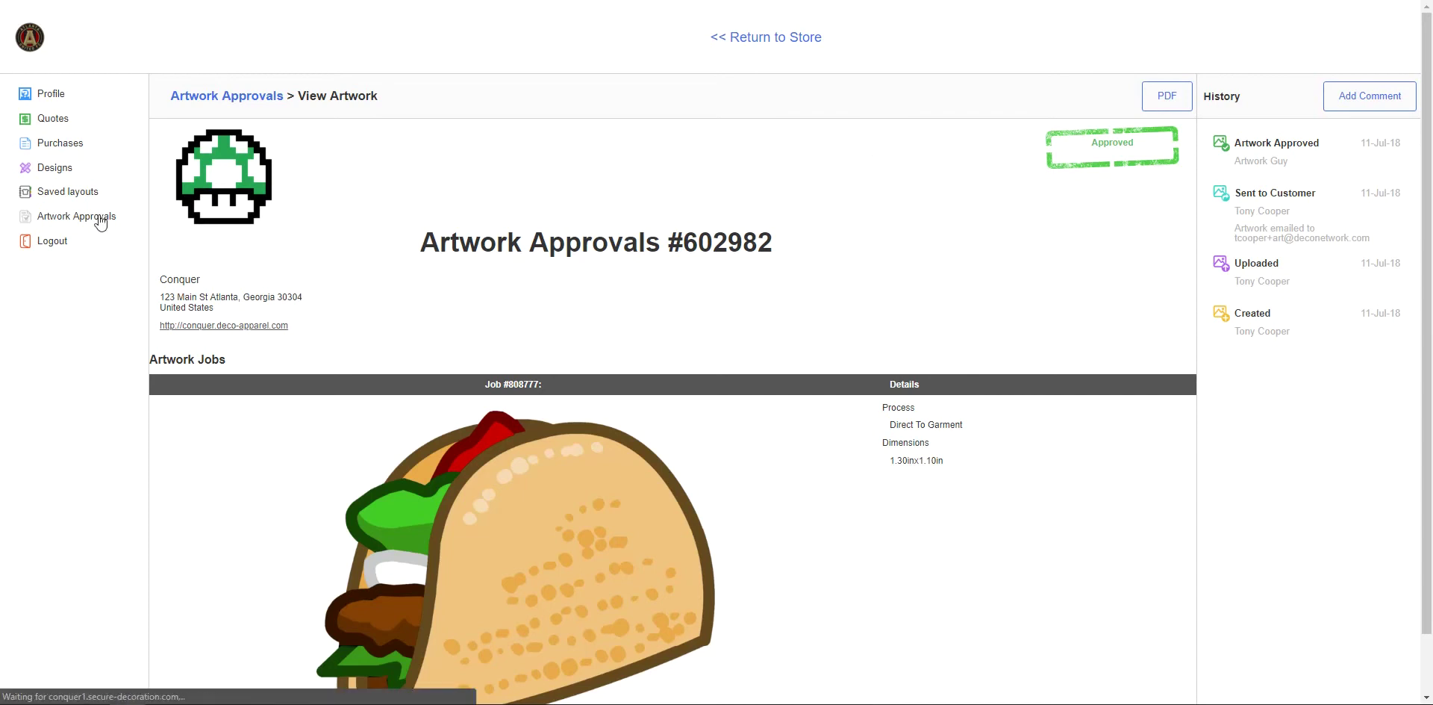
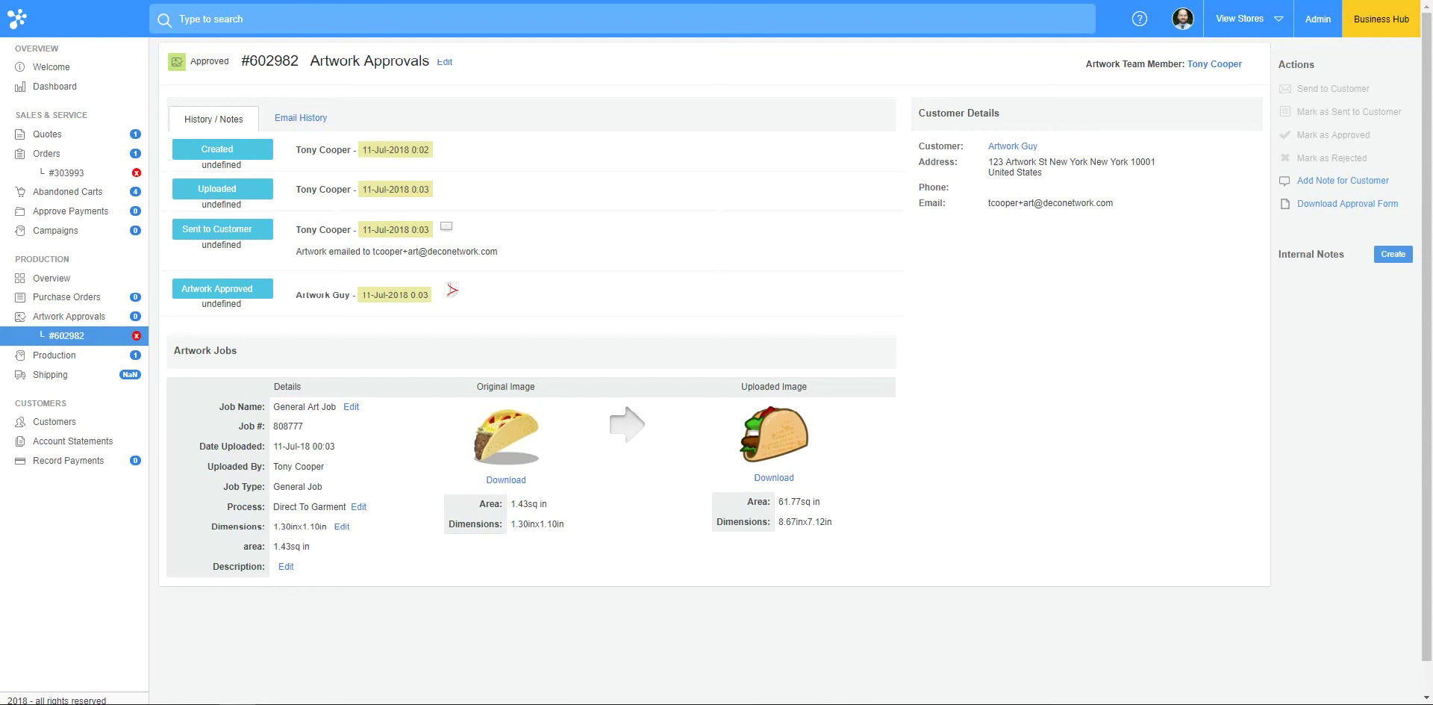
# Step: Create a new Business Hub order for the same customer with 5001 - Staple Tee as its line item
pyautogui.click(64, 156)
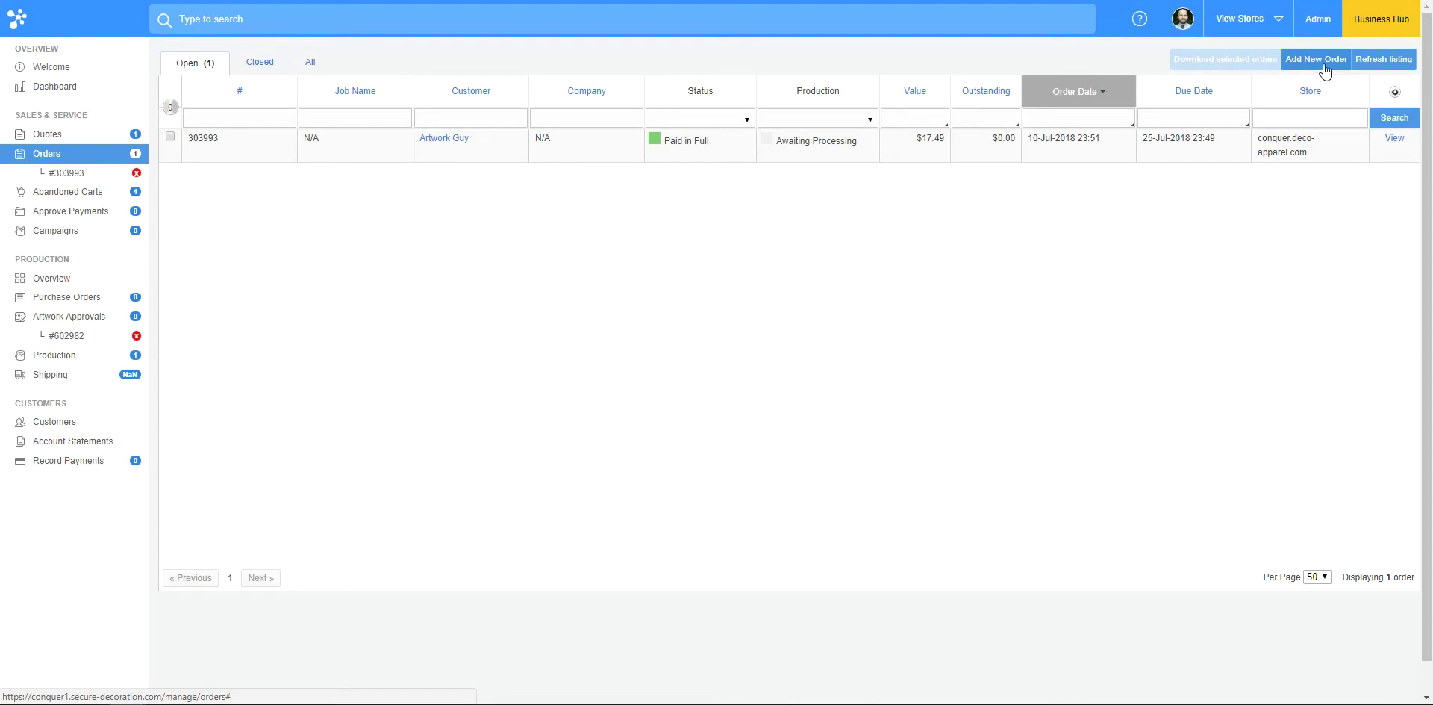
pyautogui.click(1323, 64)
pyautogui.click(258, 178)
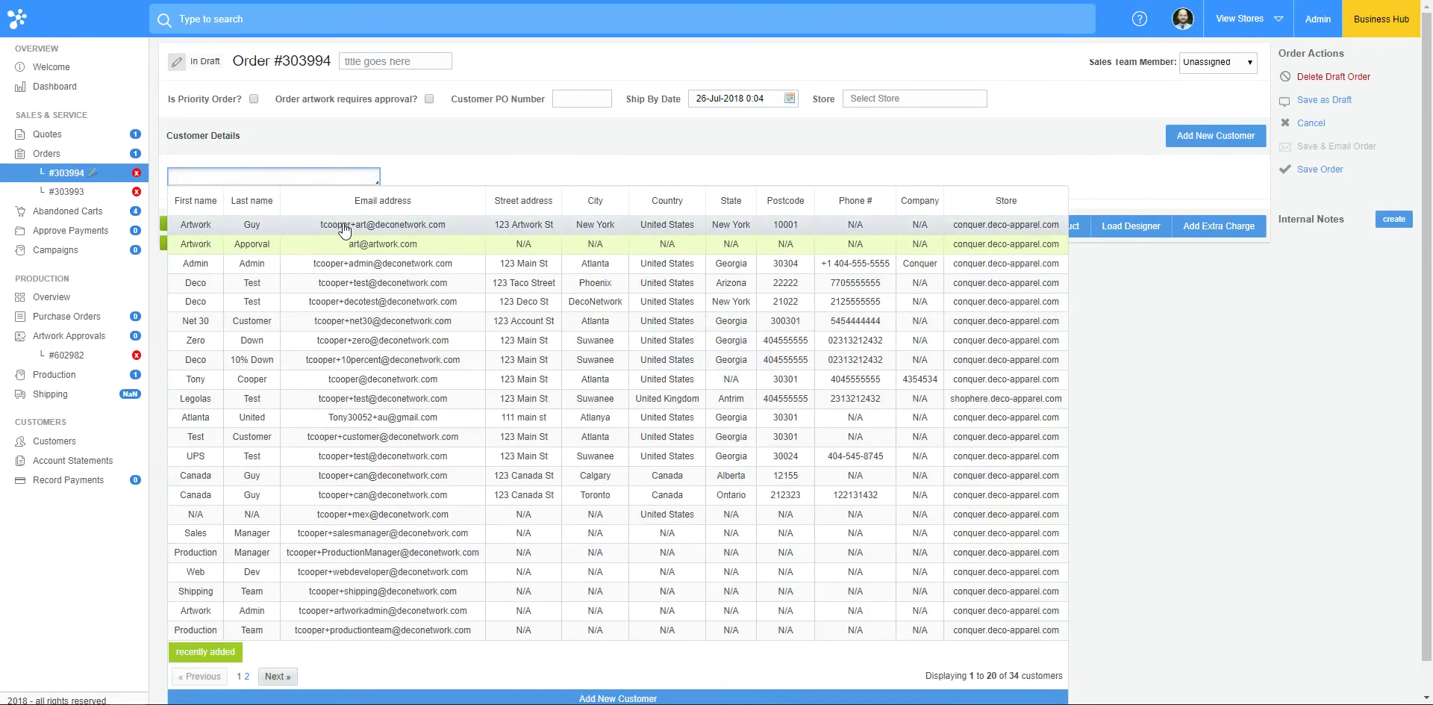
pyautogui.click(344, 228)
pyautogui.click(780, 354)
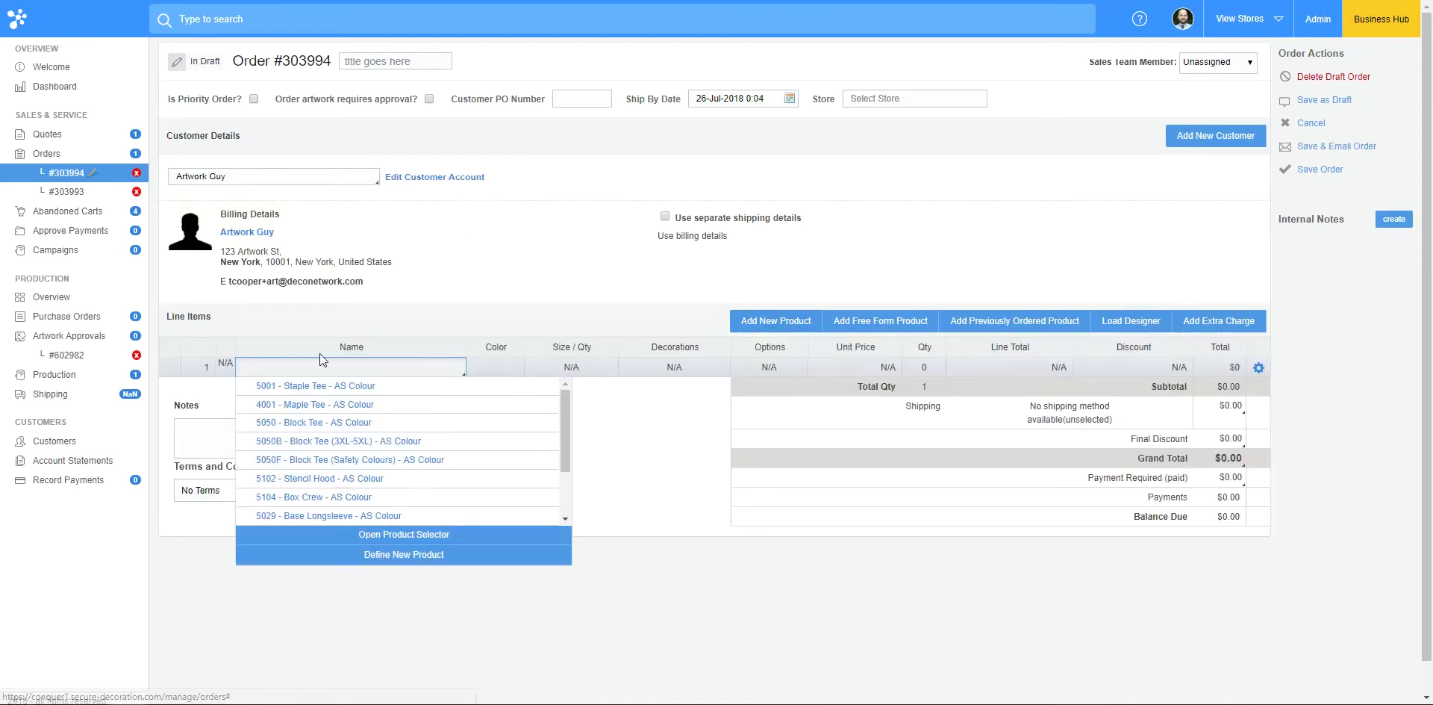
pyautogui.click(337, 387)
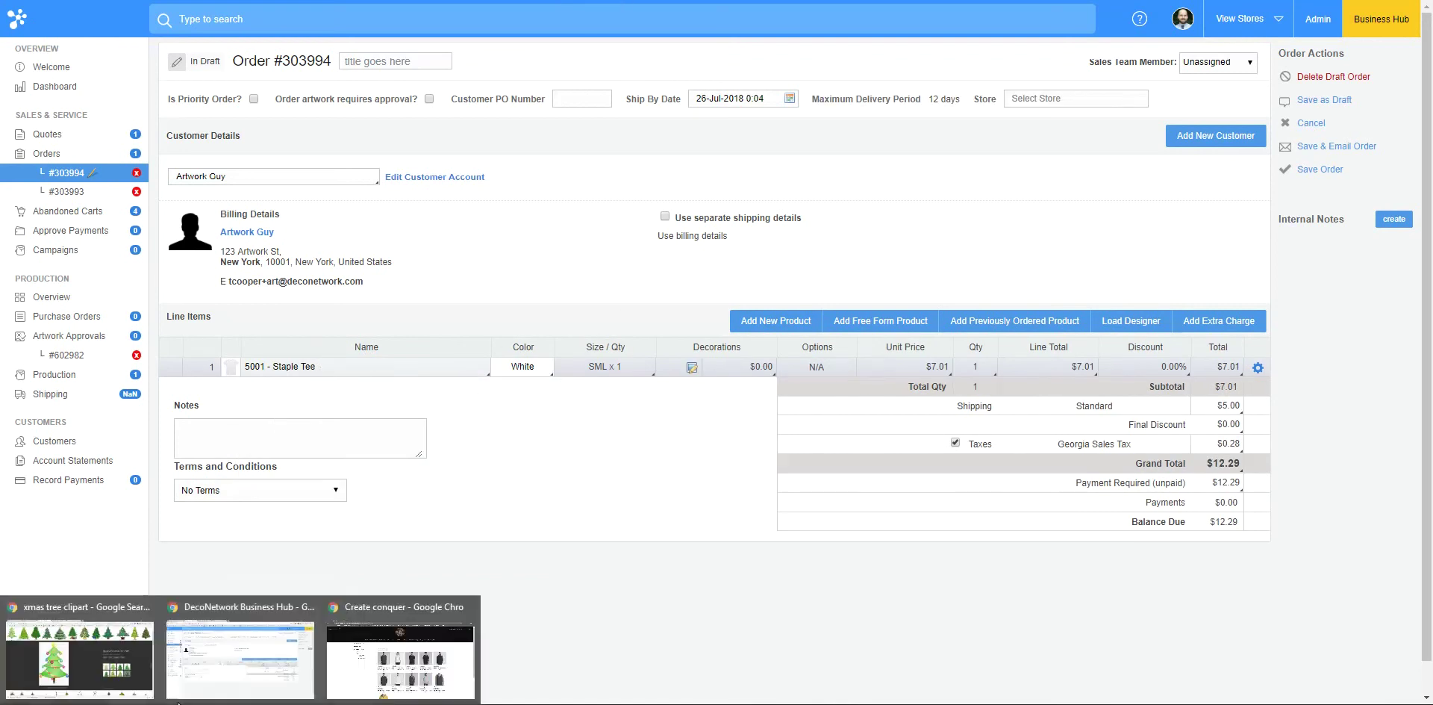
# Step: Switch to the customer's online store and open the Staple Tee in the designer for embroidery
pyautogui.click(390, 656)
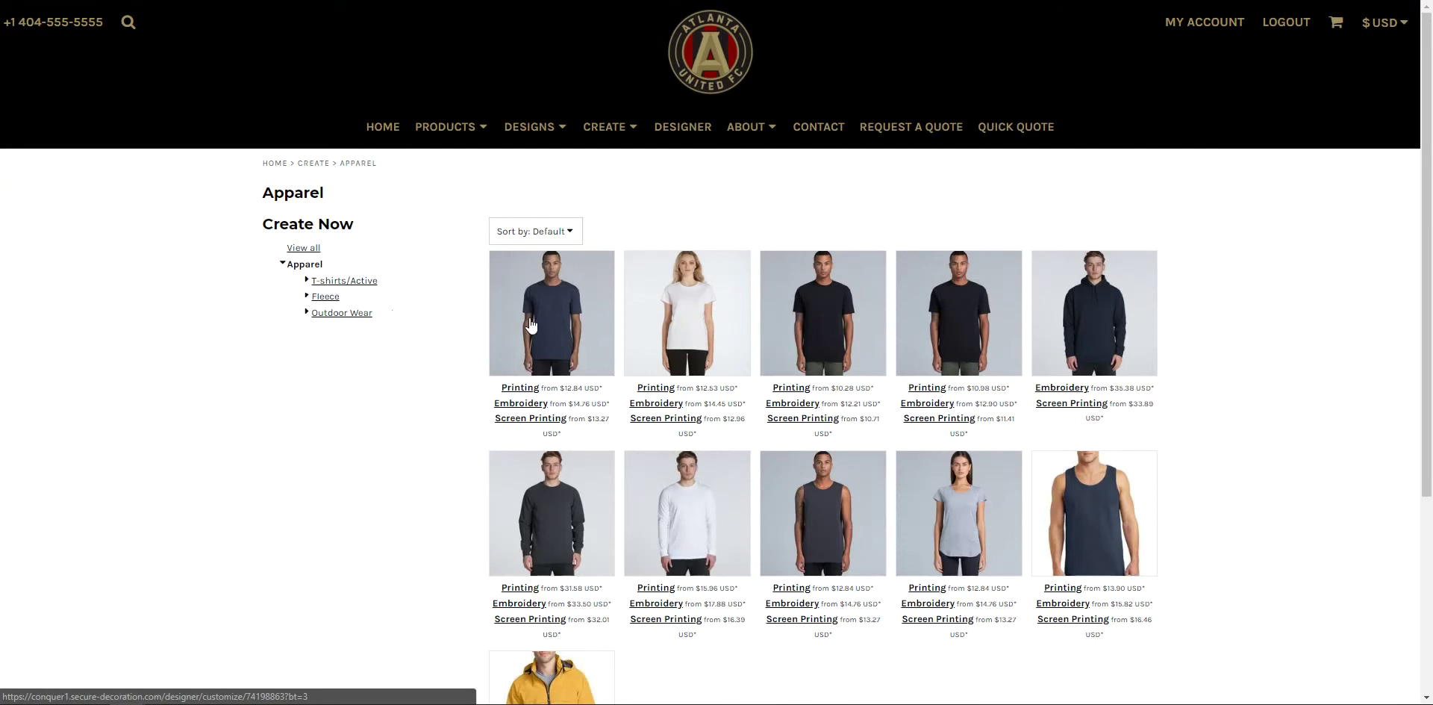
pyautogui.click(512, 407)
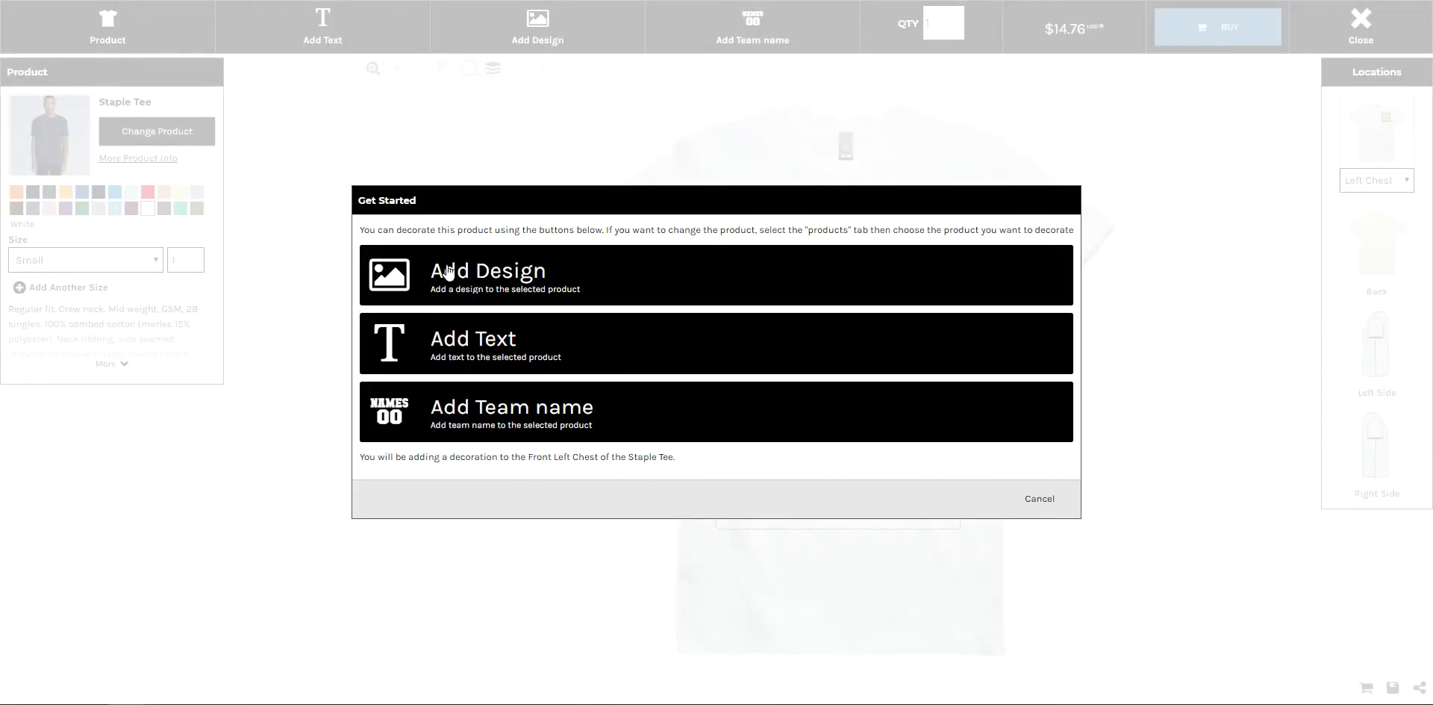
pyautogui.click(493, 281)
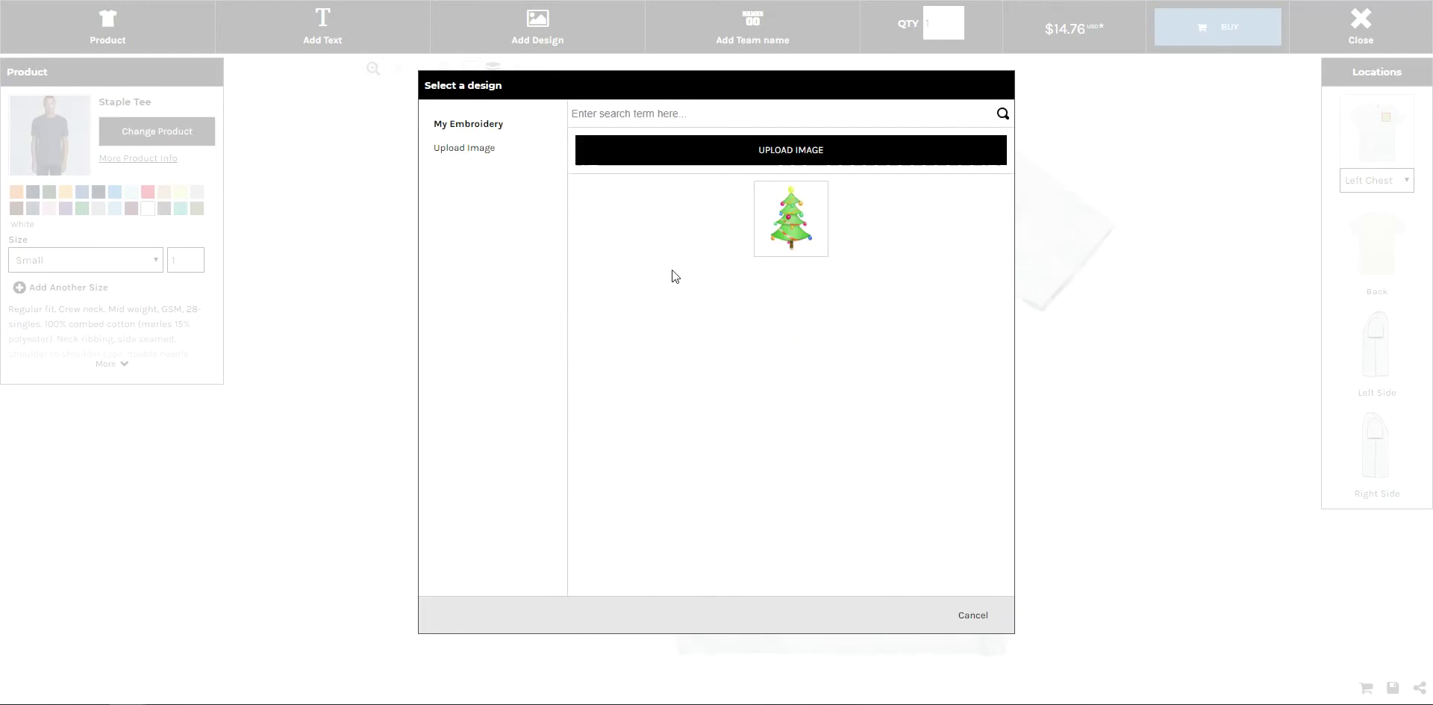
pyautogui.tripleClick(966, 612)
pyautogui.click(907, 235)
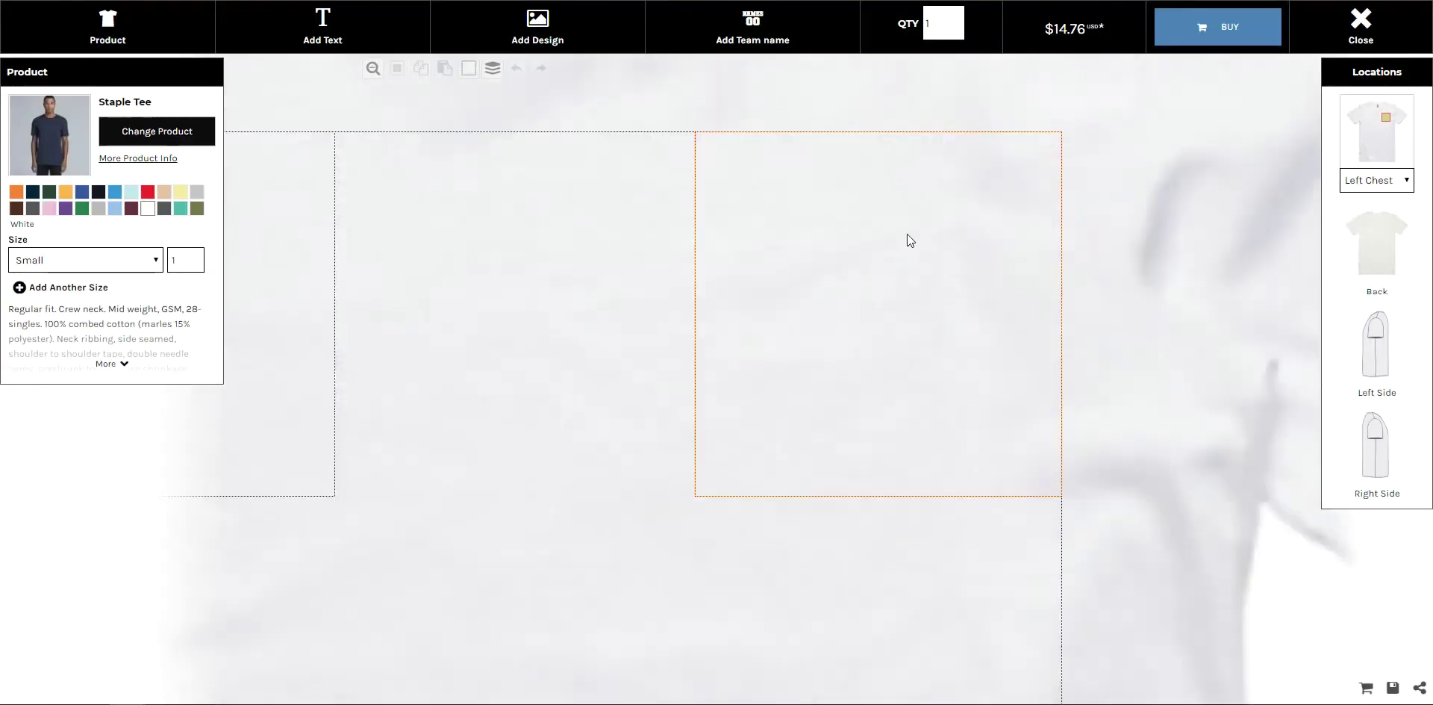
# Step: Add the Christmas tree design to the tee's left chest and shrink it to about 2.33 x 3.48 in
pyautogui.click(560, 44)
pyautogui.click(676, 397)
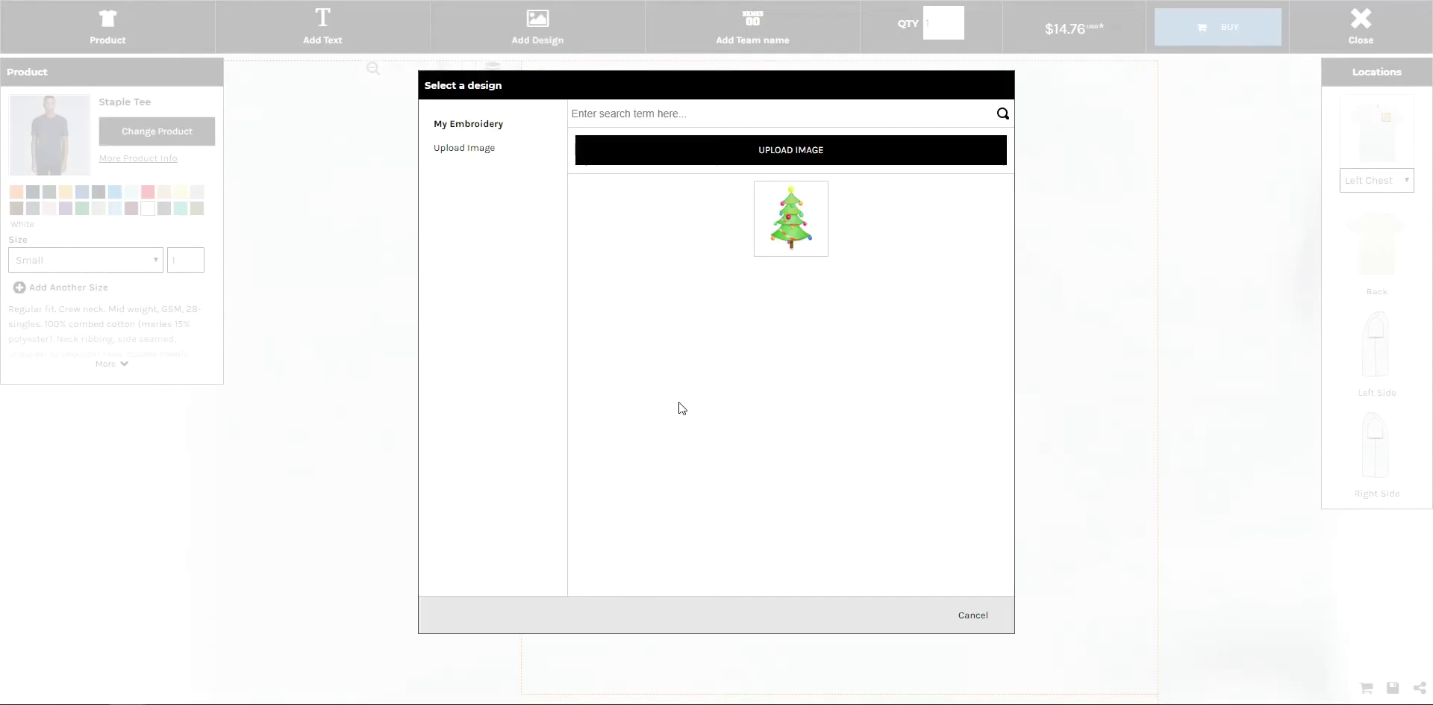
pyautogui.click(792, 218)
pyautogui.click(627, 431)
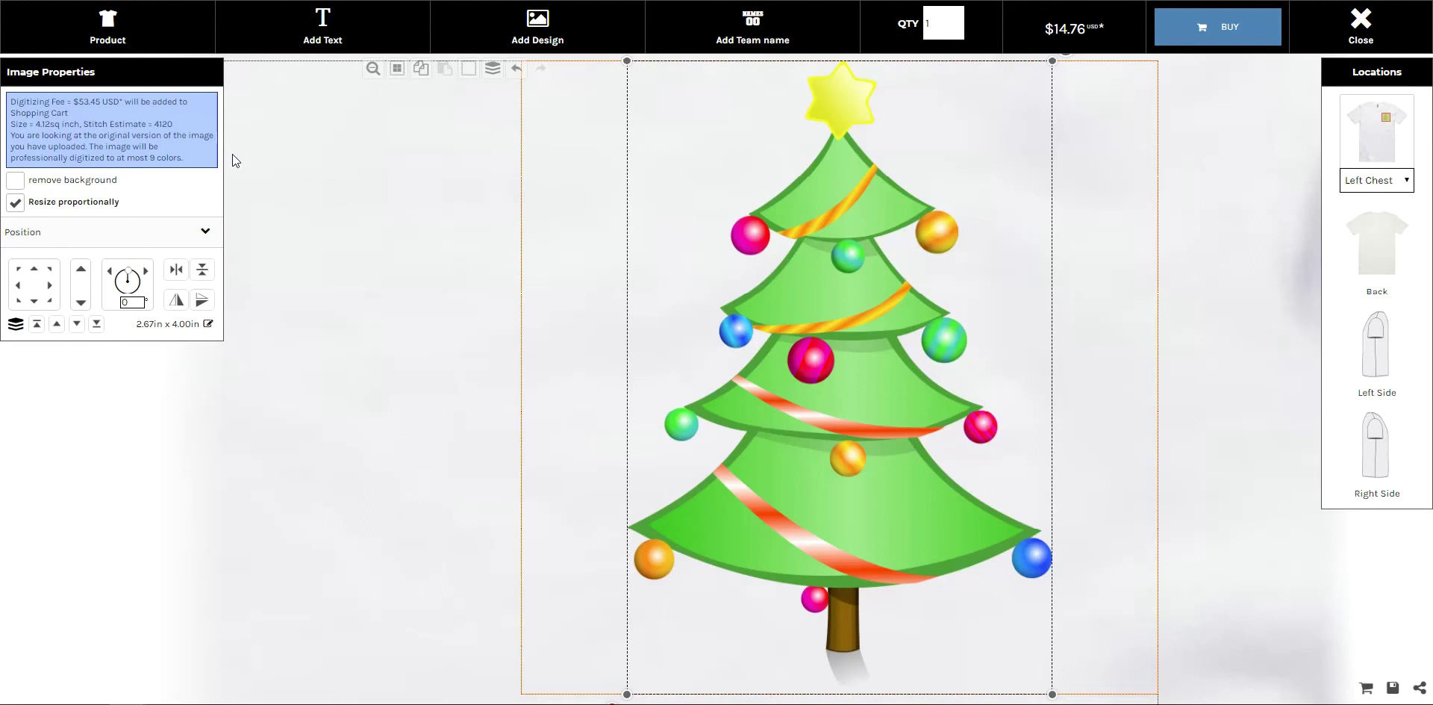
pyautogui.moveTo(627, 60); pyautogui.dragTo(682, 137)
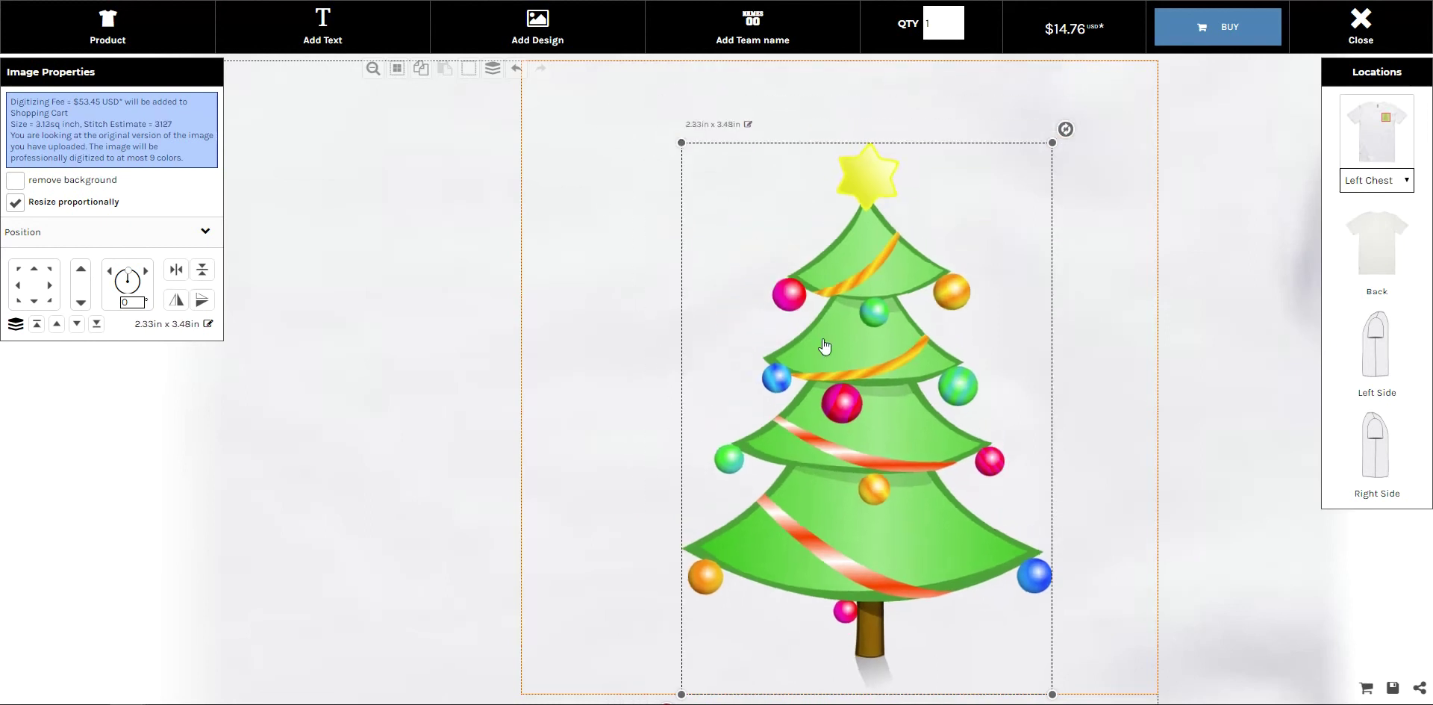
# Step: Add the embroidered Staple Tee to the cart and continue to the shopping cart page
pyautogui.click(1170, 298)
pyautogui.click(1194, 34)
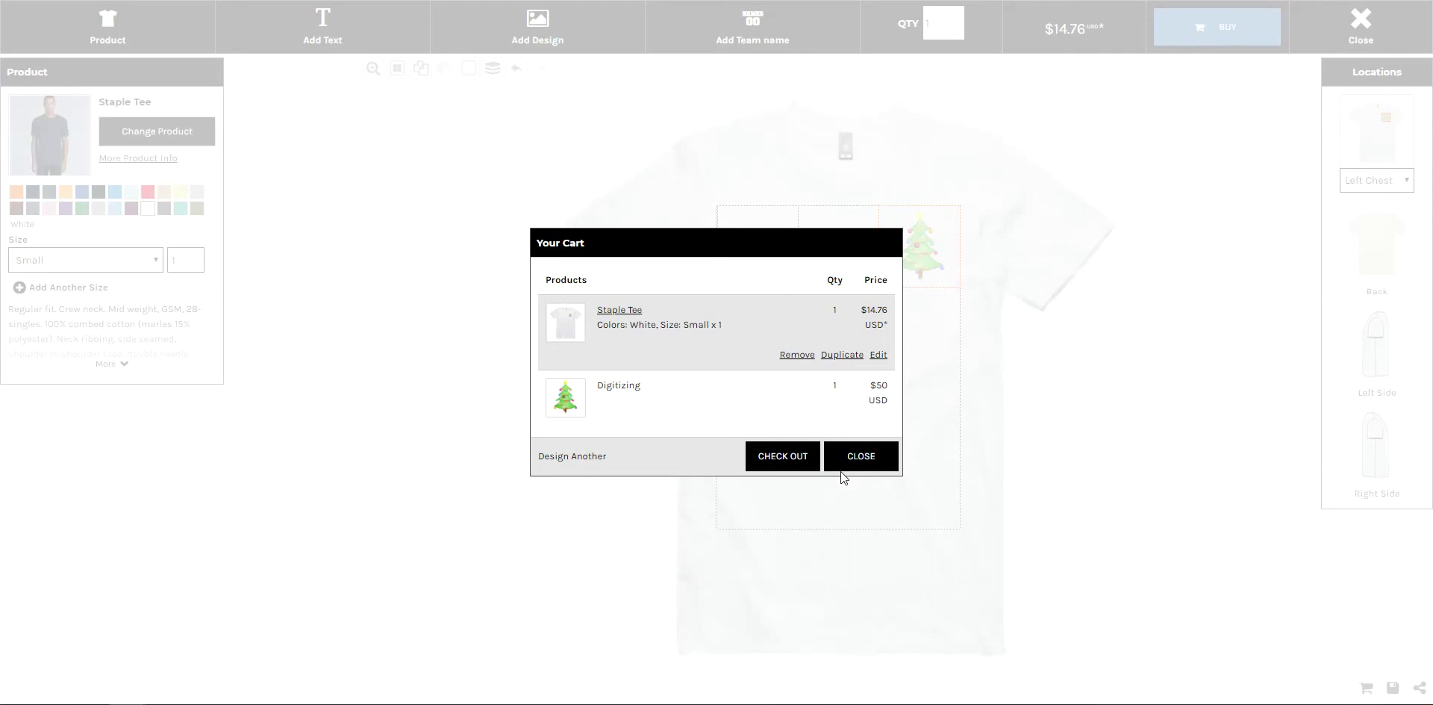
pyautogui.click(792, 462)
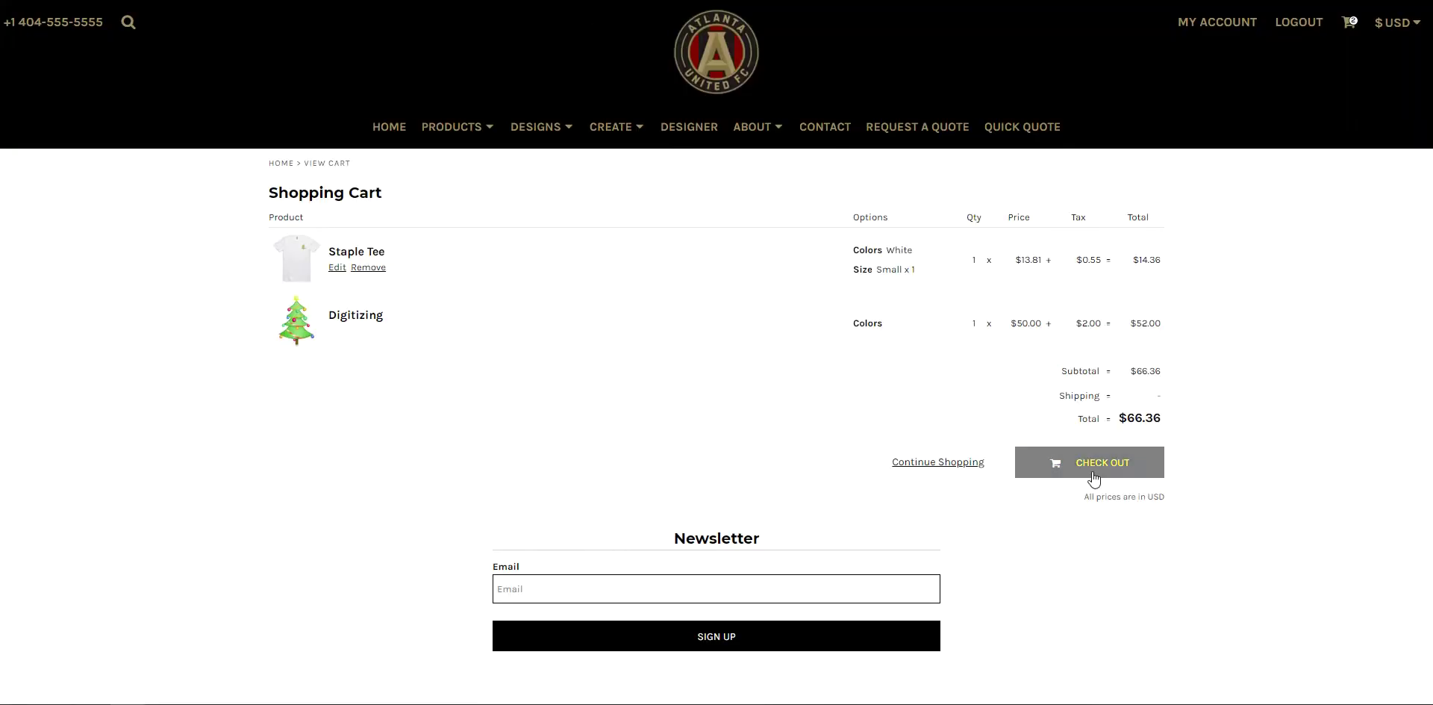
# Step: Proceed to checkout and agree to the Terms & Conditions and the Returns Policy
pyautogui.click(1053, 470)
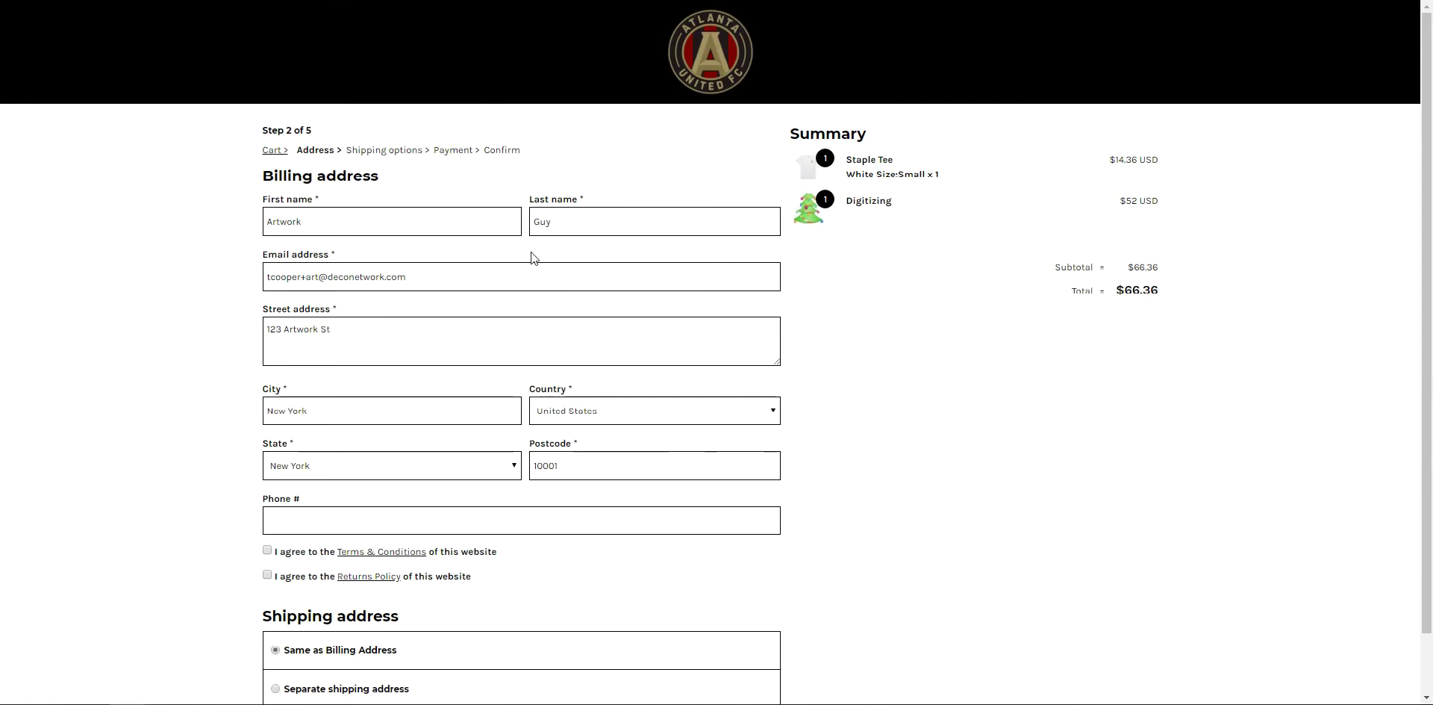
pyautogui.click(267, 550)
pyautogui.click(268, 575)
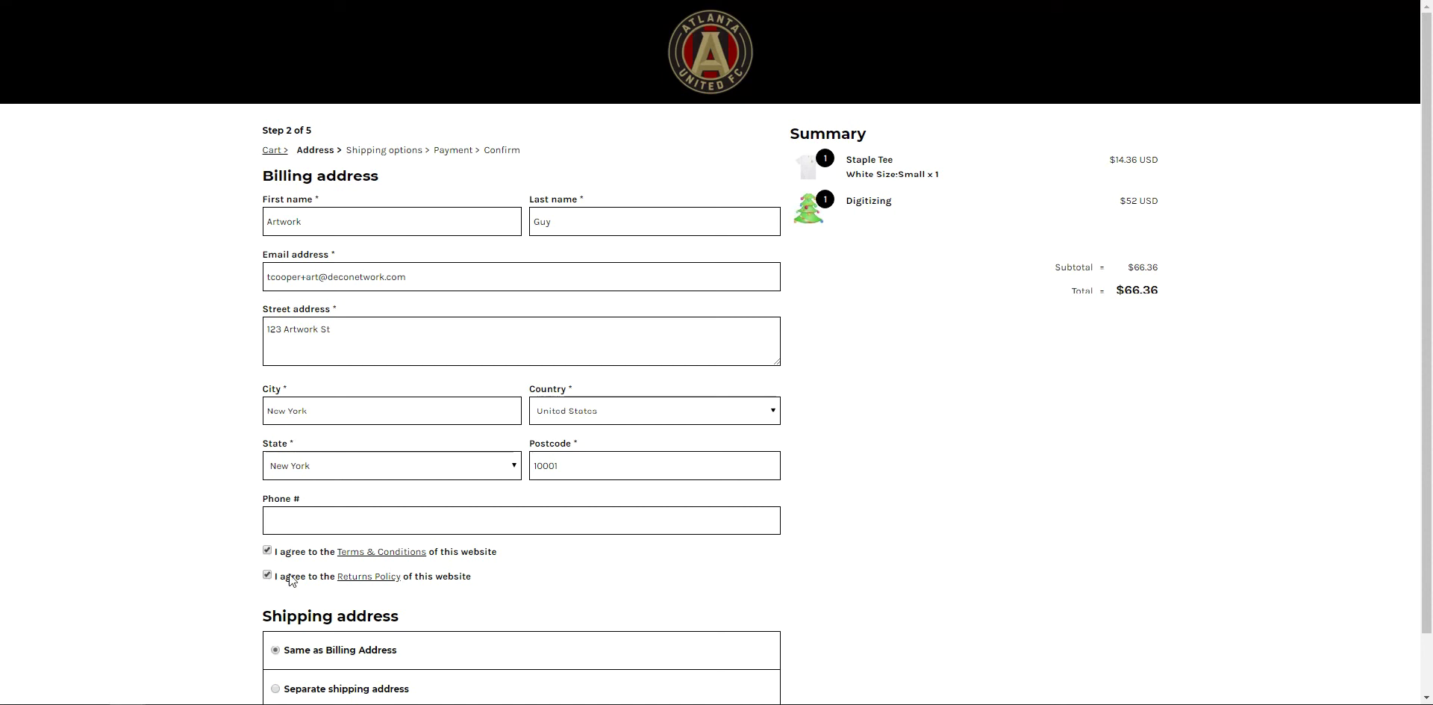
# Step: Continue the store checkout past the address page, keeping the shipping address the same as the billing address
pyautogui.scroll(-1, 759, 514)
pyautogui.click(700, 674)
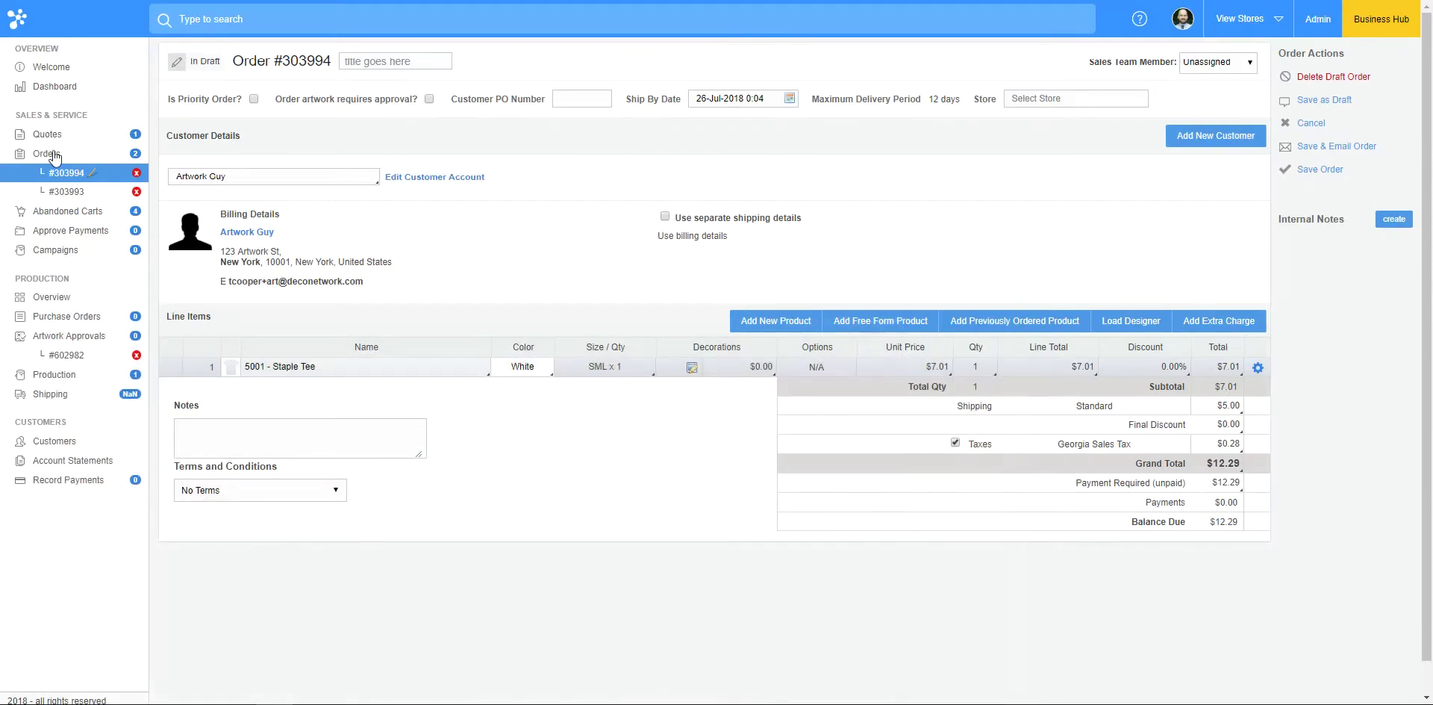
# Step: Switch to the Business Hub, open the new internet order and confirm its in-person payment of $71.36
pyautogui.click(54, 153)
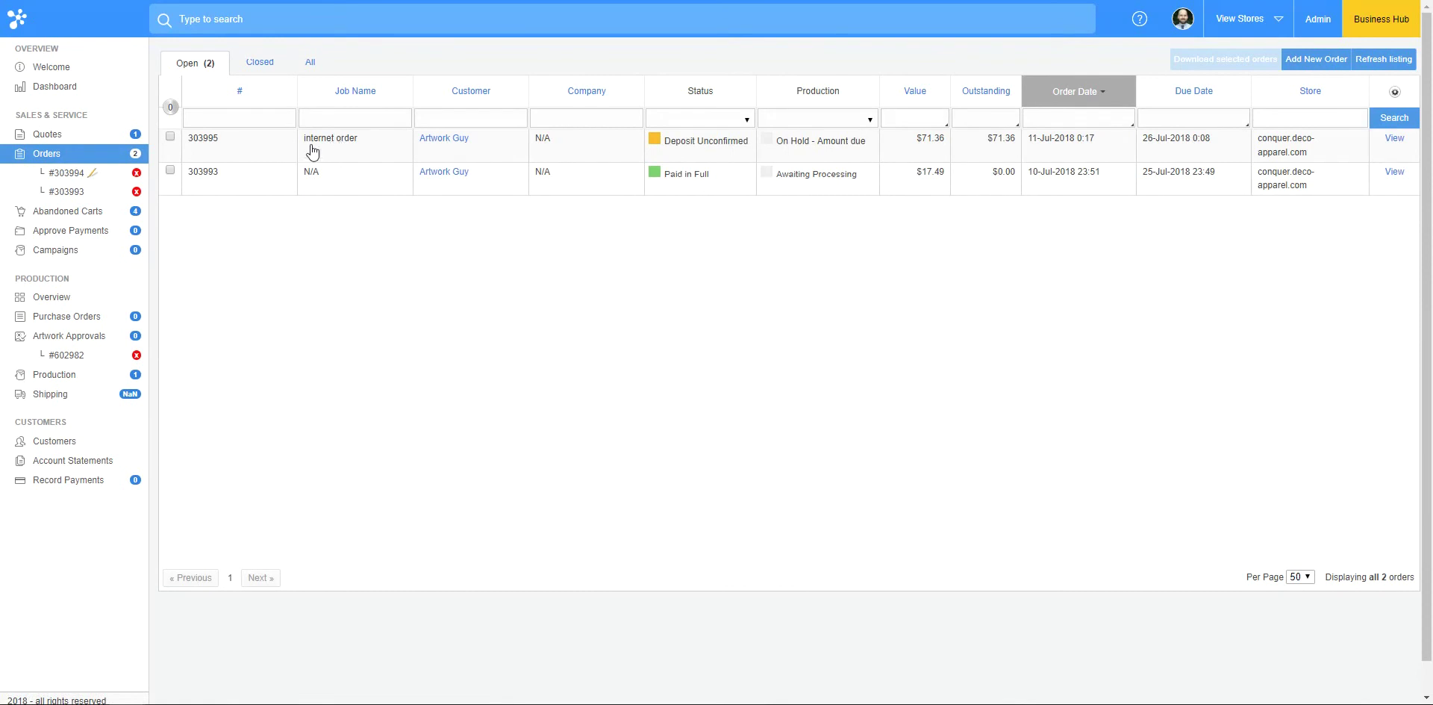
pyautogui.click(1397, 144)
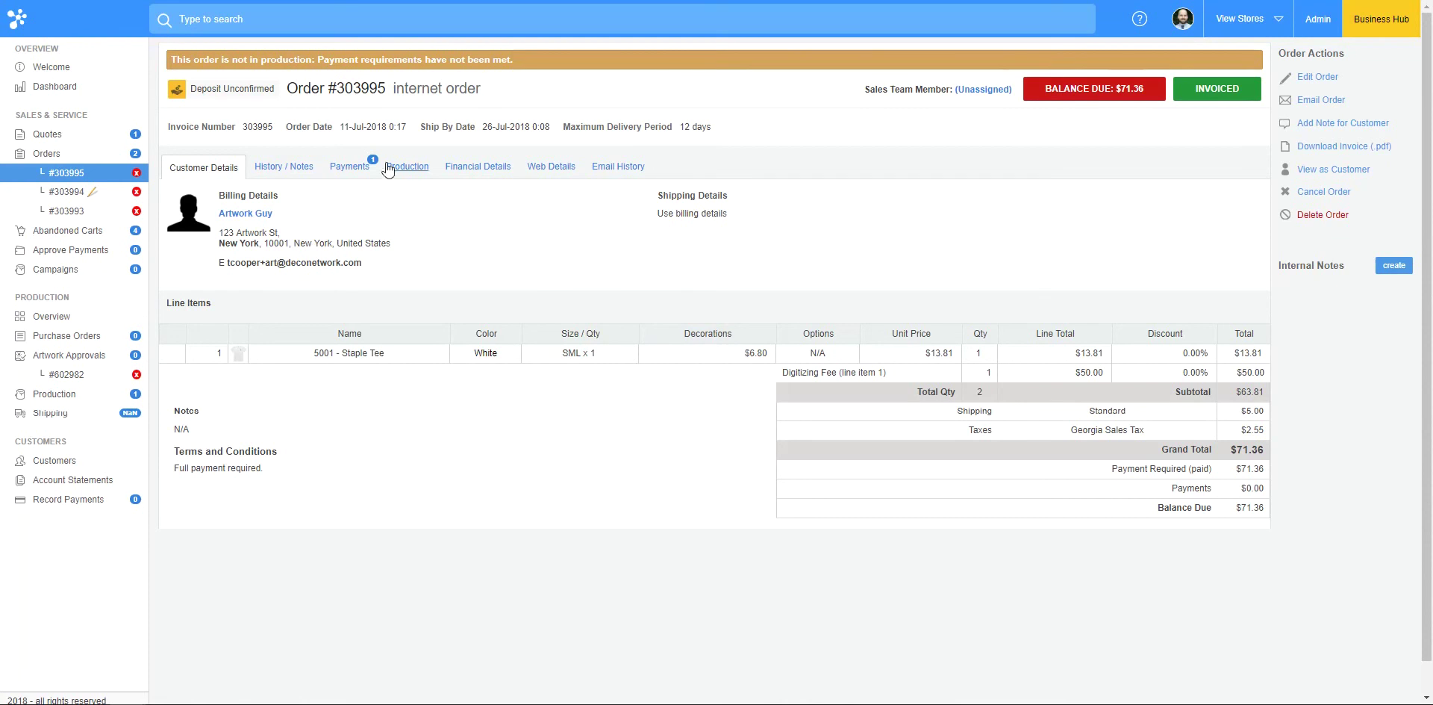
pyautogui.click(364, 171)
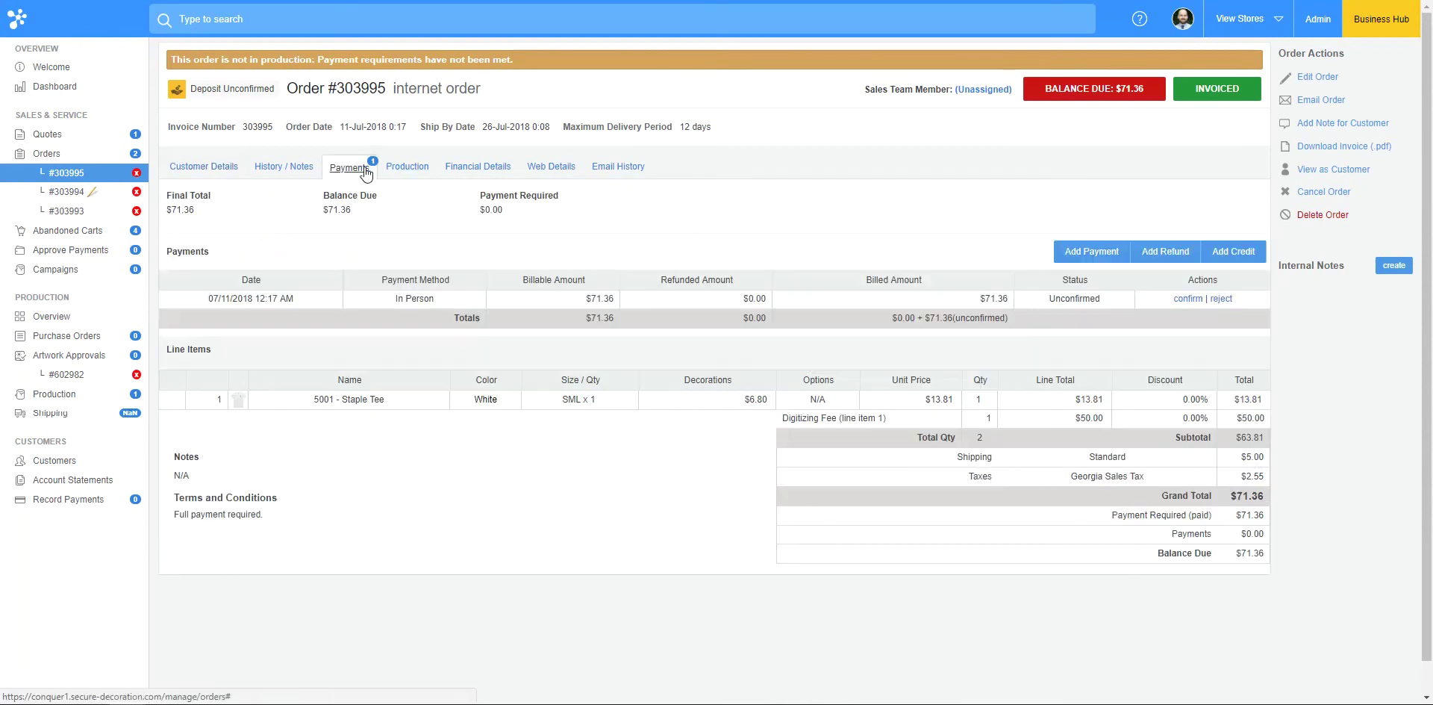
pyautogui.click(1189, 299)
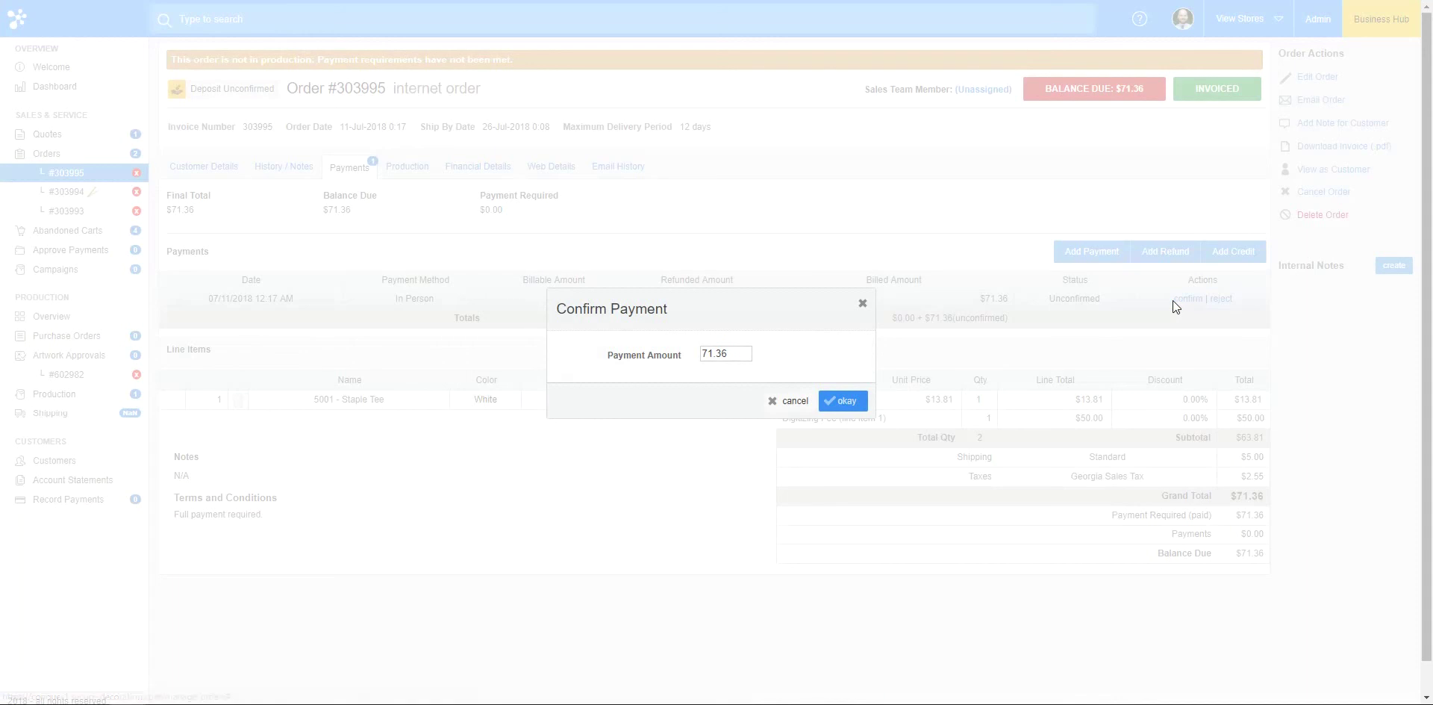
pyautogui.click(844, 395)
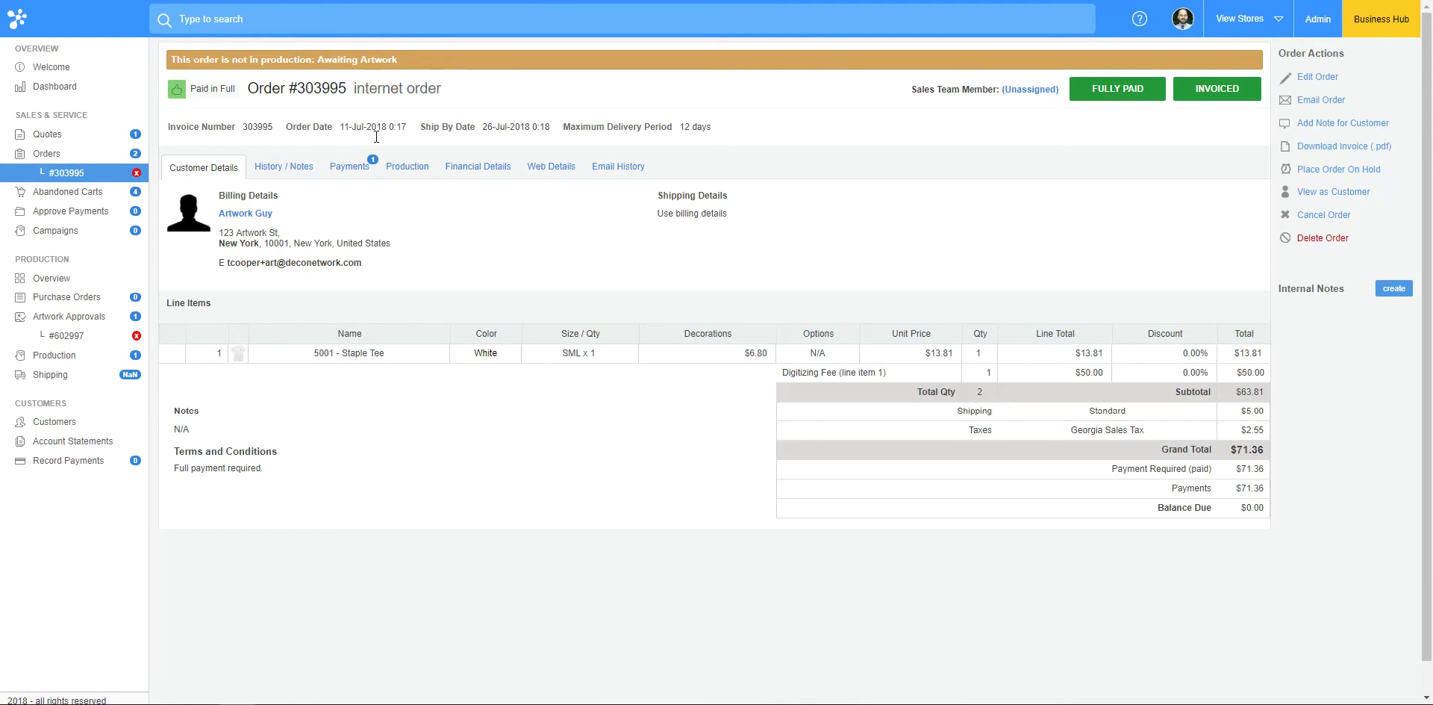
# Step: Open the Staple Tee's artwork approval from the order's production details and download the original Christmas tree image
pyautogui.click(409, 171)
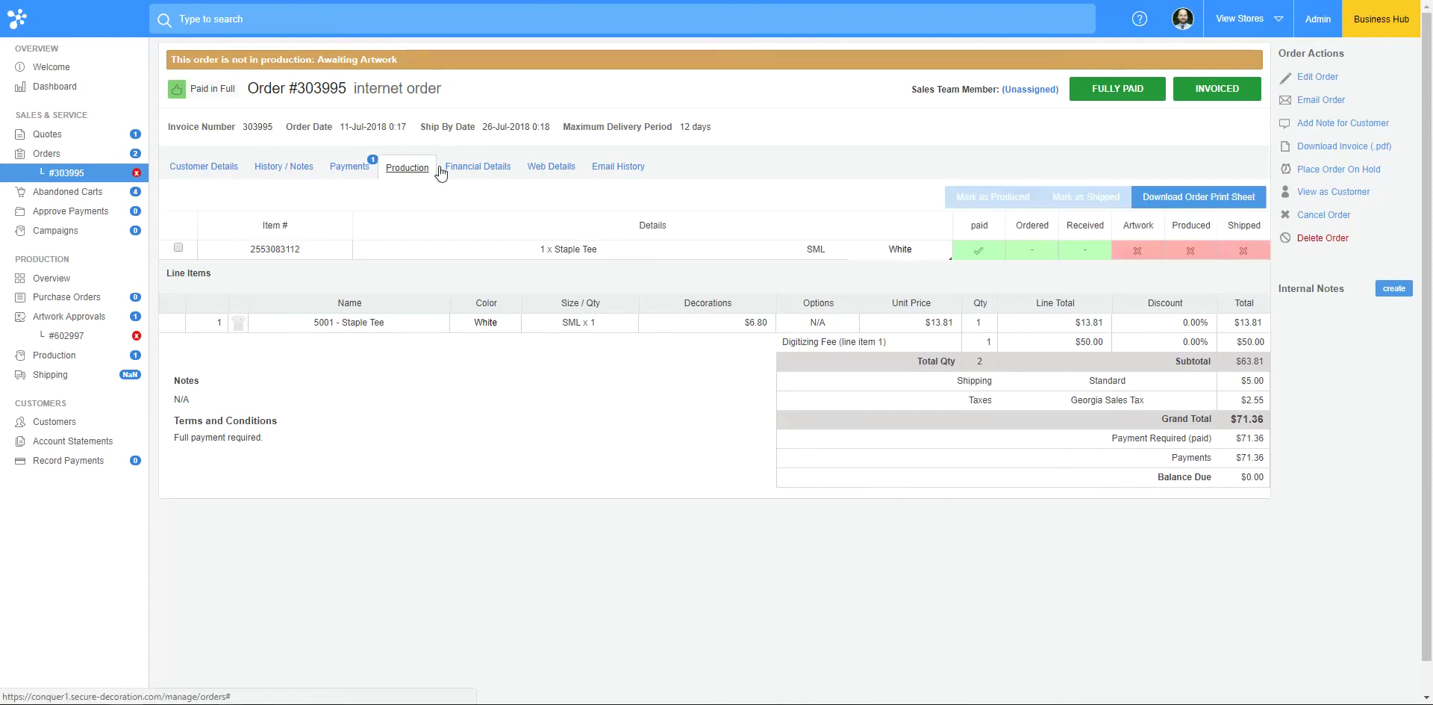
pyautogui.click(1140, 251)
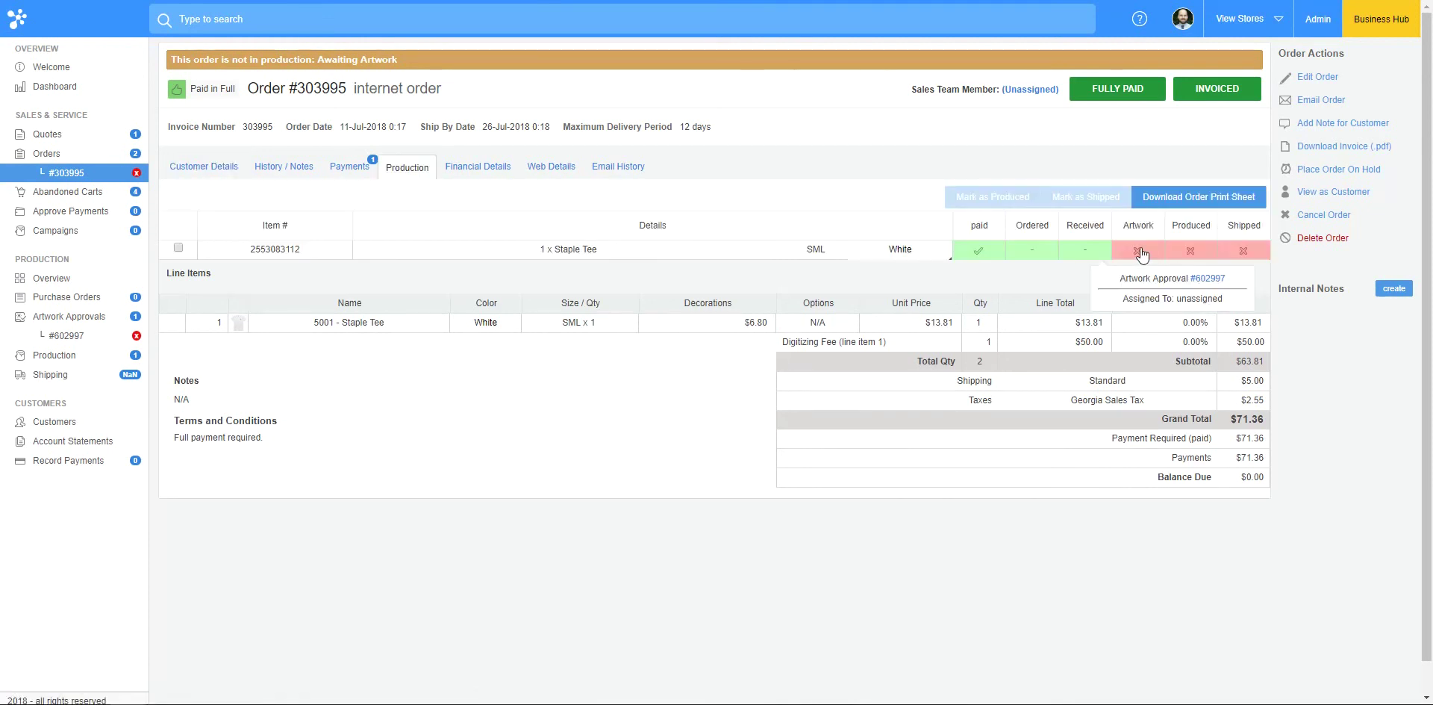
pyautogui.click(1200, 276)
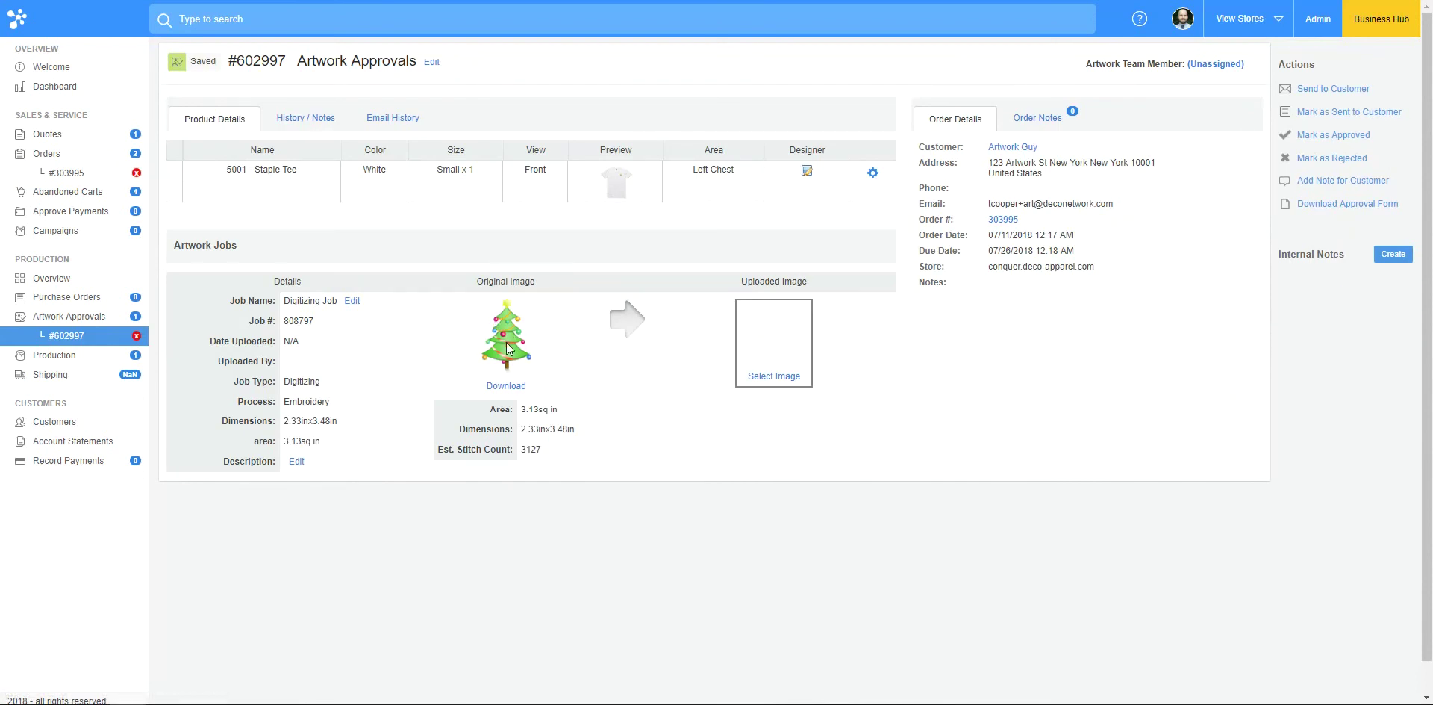
pyautogui.click(505, 386)
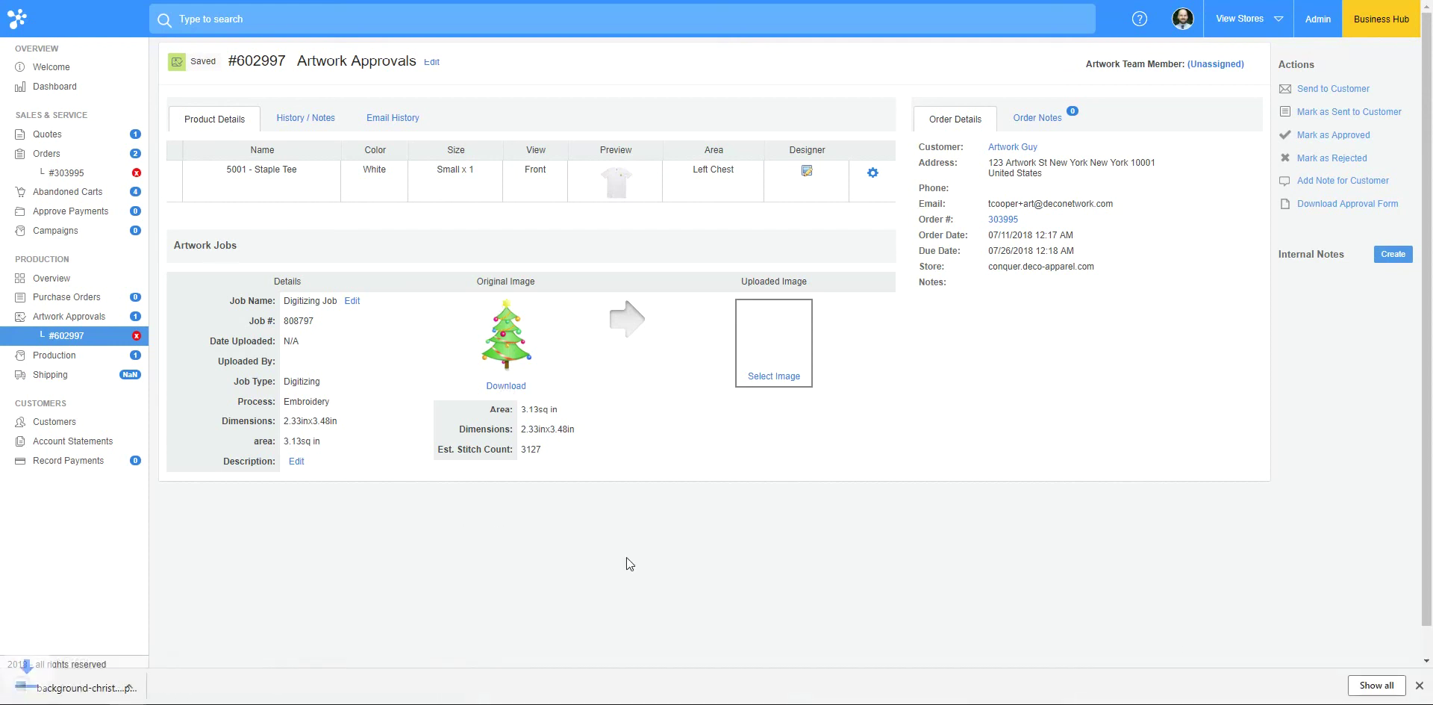
pyautogui.click(1417, 685)
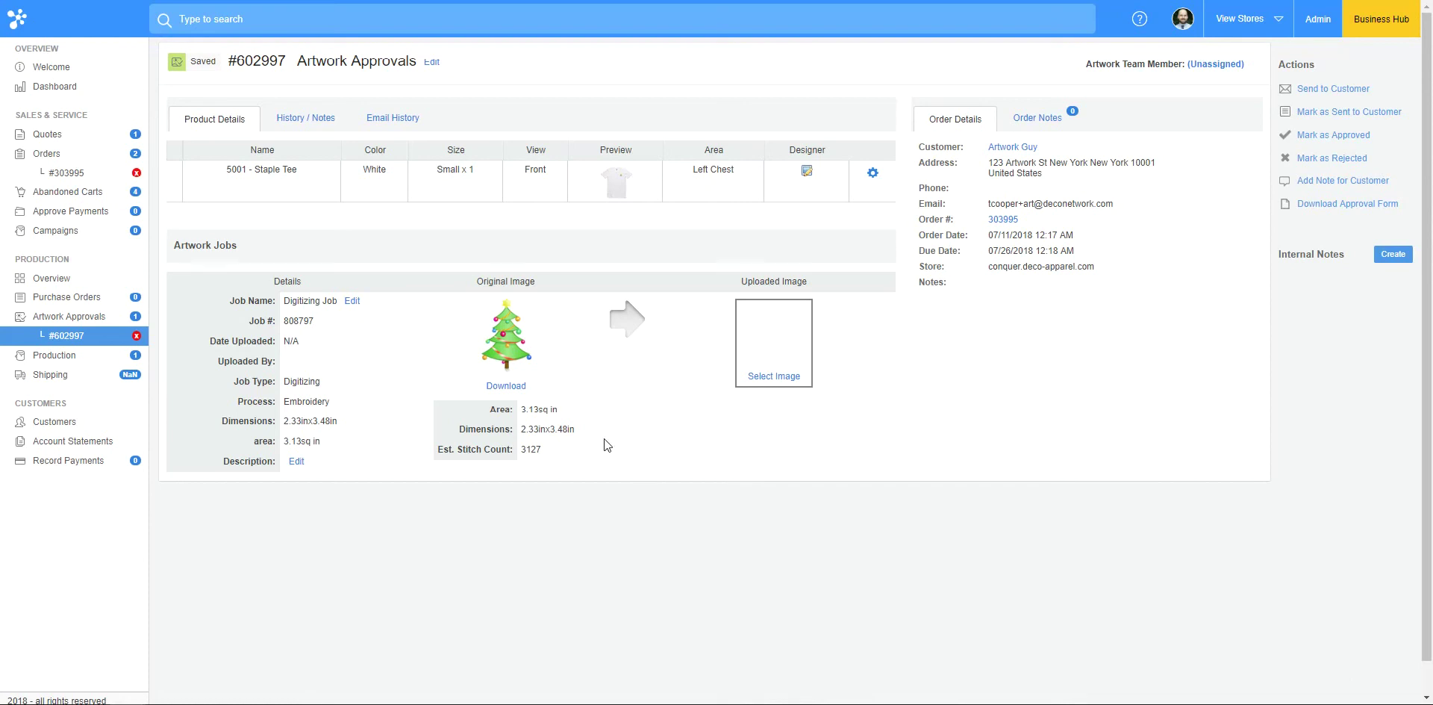
# Step: Upload the digitized Christmas tree file from the Pictures folder to the Digitizing Job, declare copyright permission and accept the resizing notice
pyautogui.click(788, 382)
pyautogui.click(311, 256)
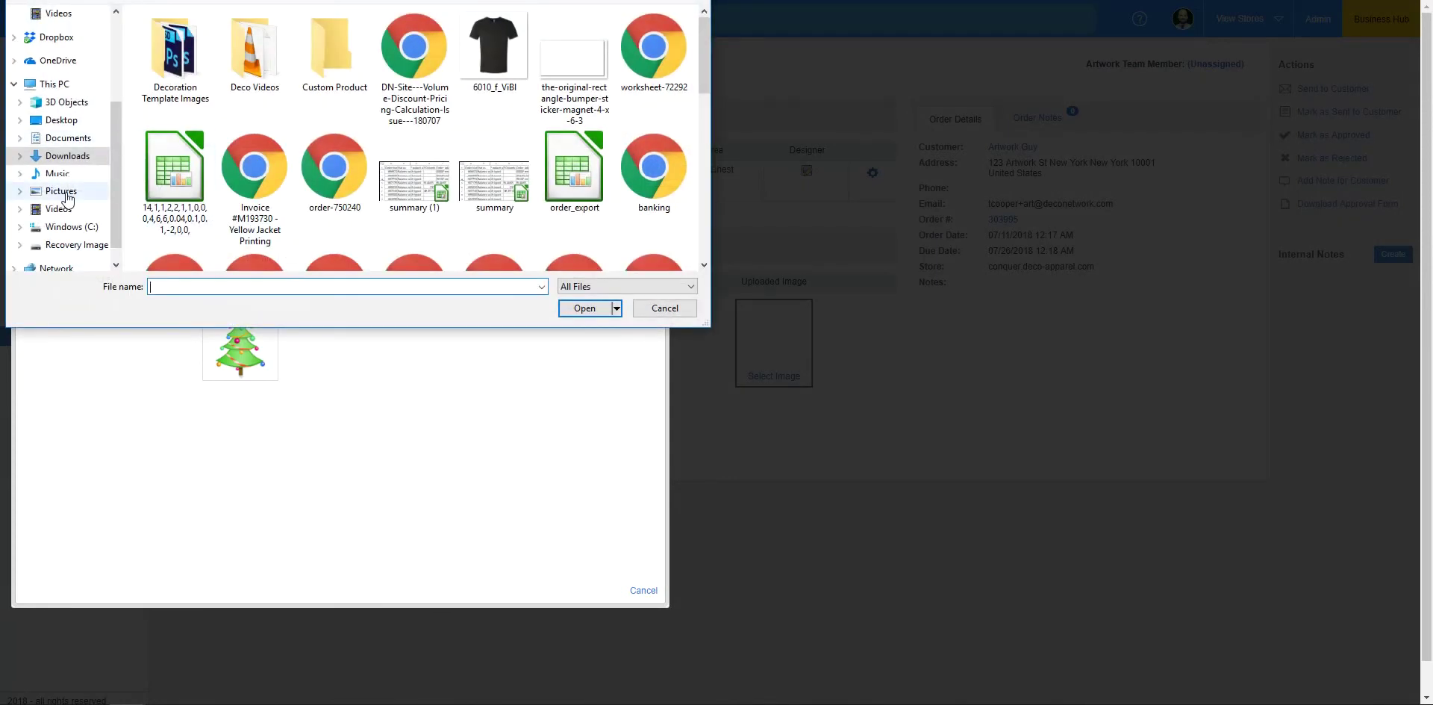
pyautogui.click(62, 191)
pyautogui.doubleClick(522, 66)
pyautogui.doubleClick(432, 64)
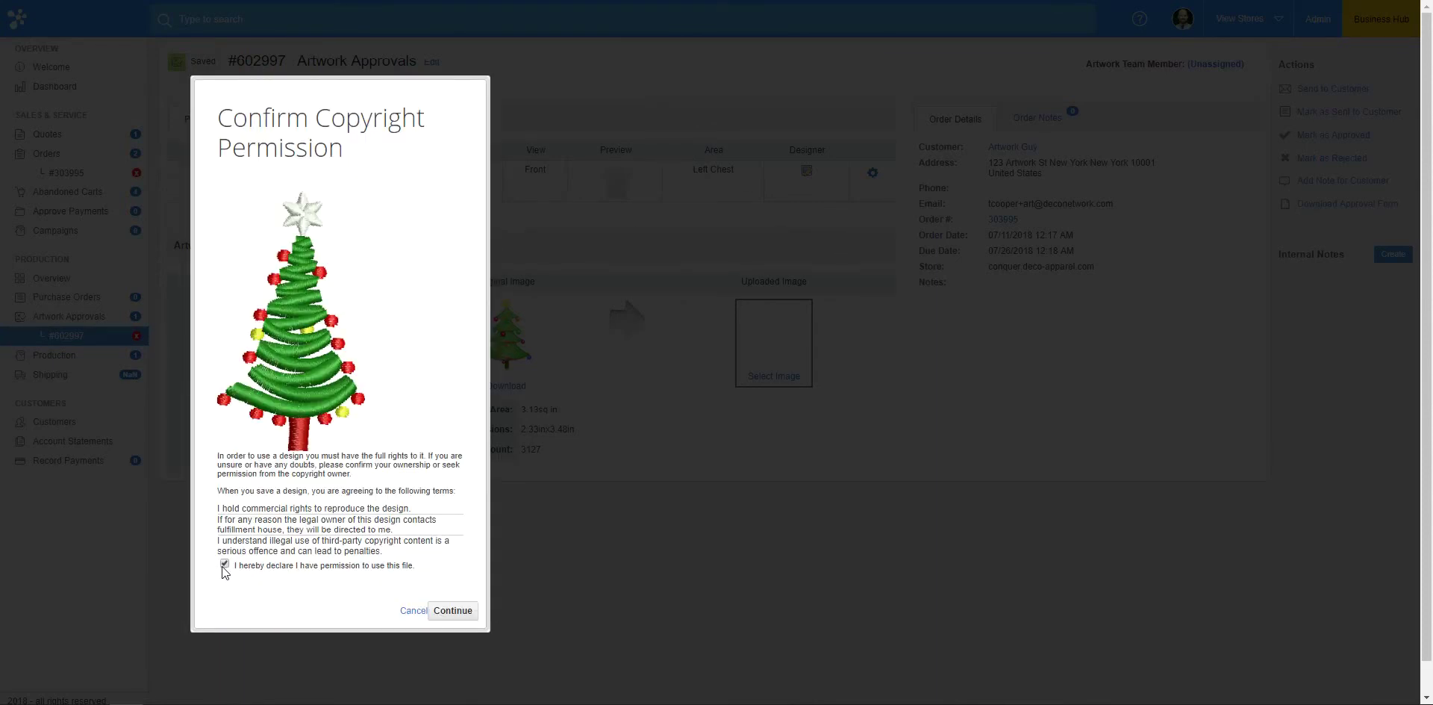
pyautogui.click(464, 614)
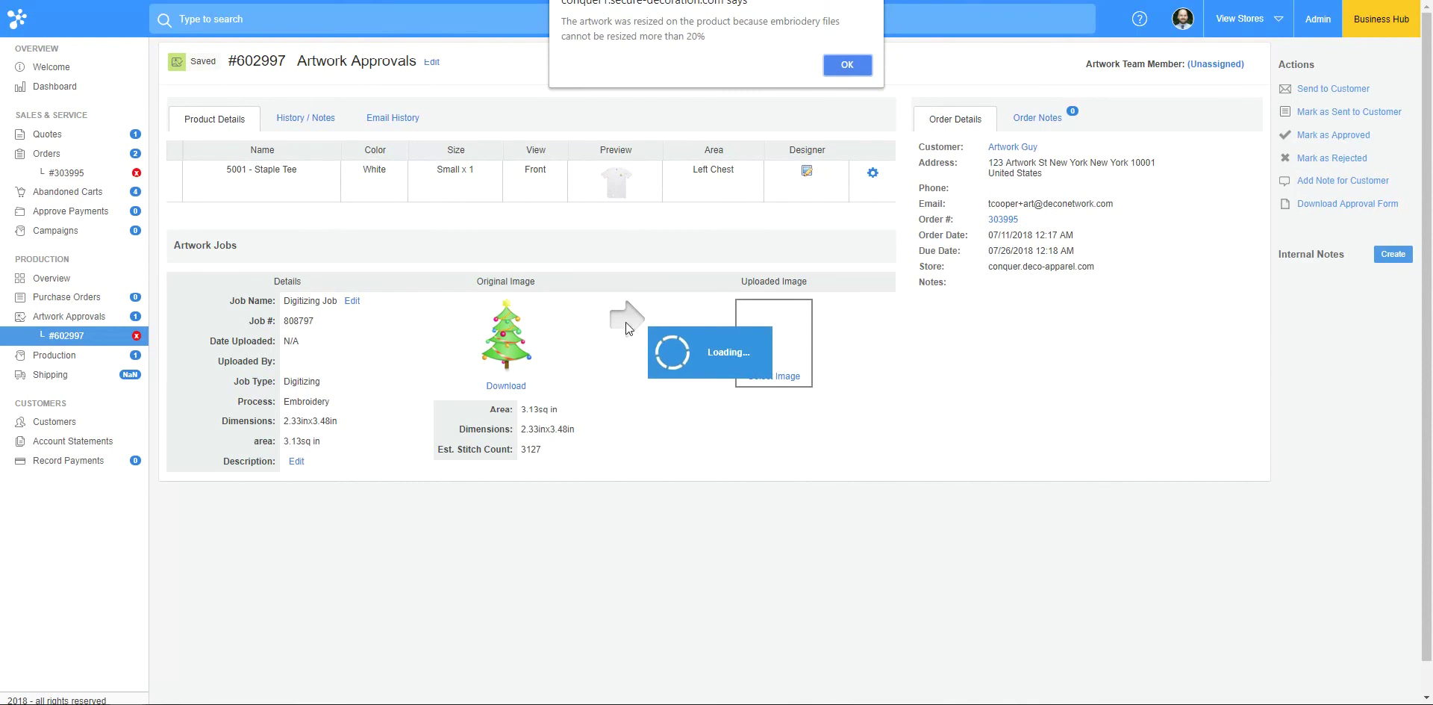
pyautogui.click(847, 64)
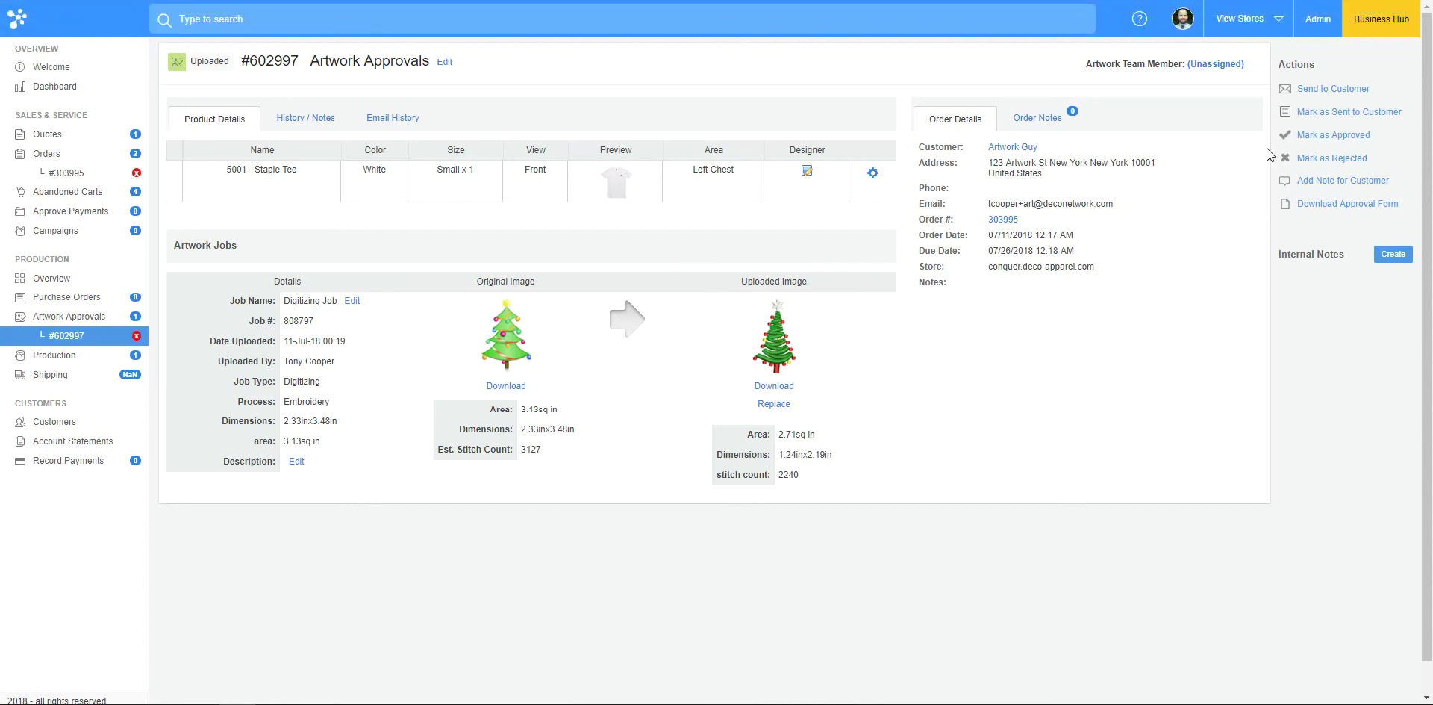
# Step: Email the artwork approval with the digitized design to the customer
pyautogui.click(1309, 87)
pyautogui.click(930, 583)
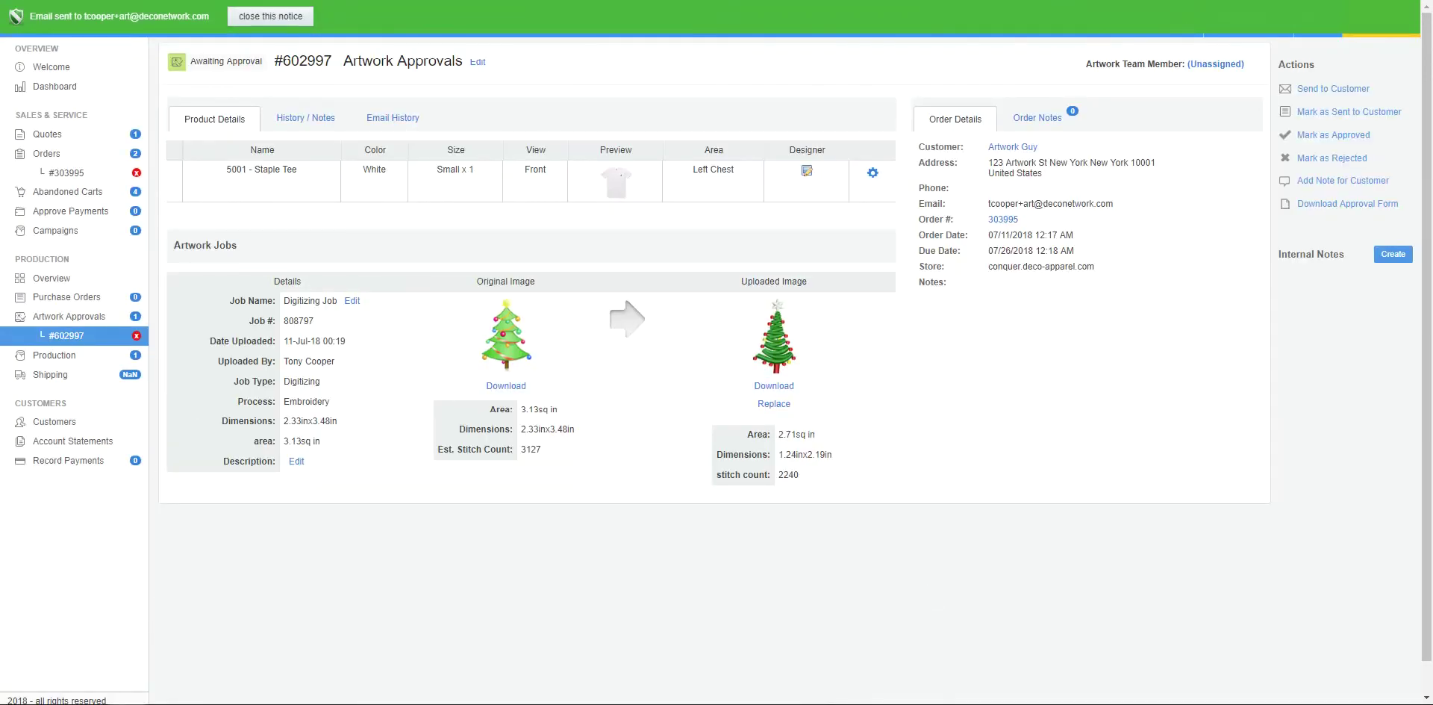
# Step: Switch to the customer's store account and open the pending embroidery artwork approval
pyautogui.click(363, 625)
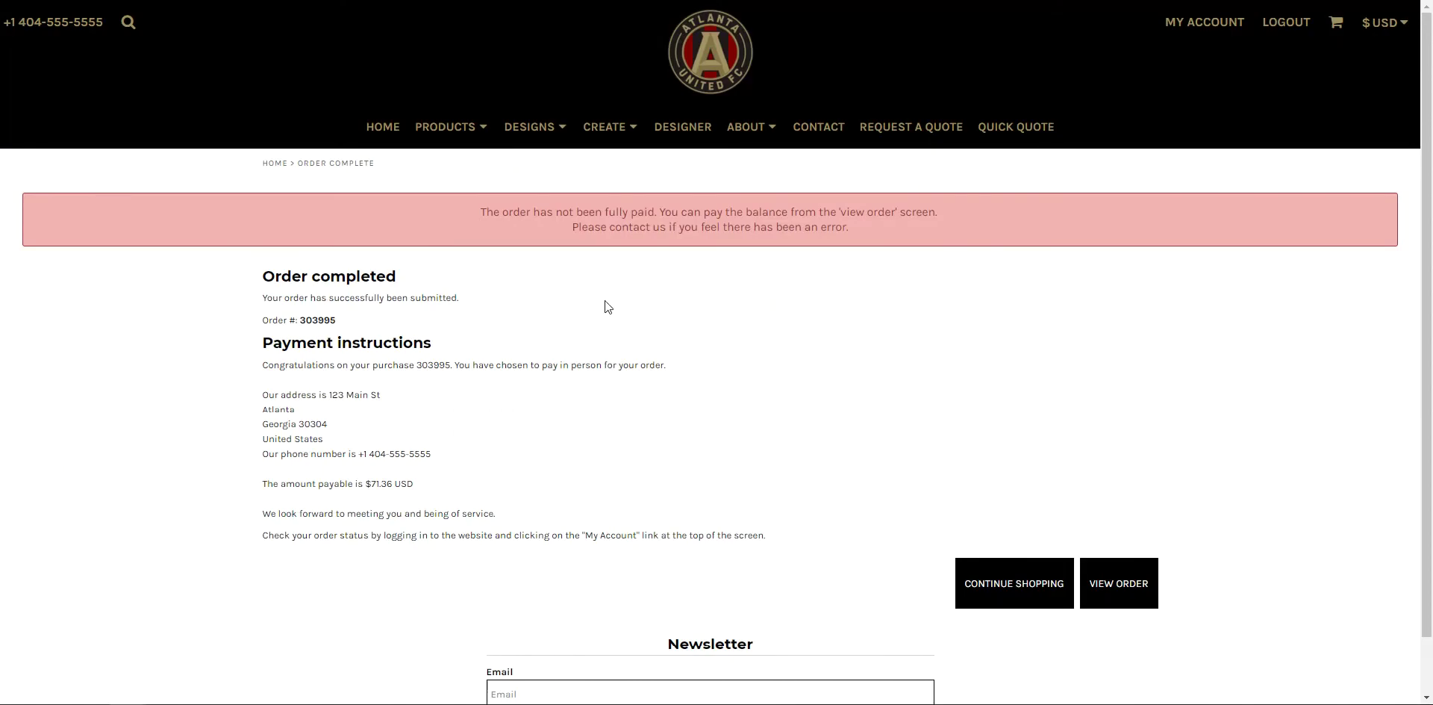
pyautogui.click(1221, 29)
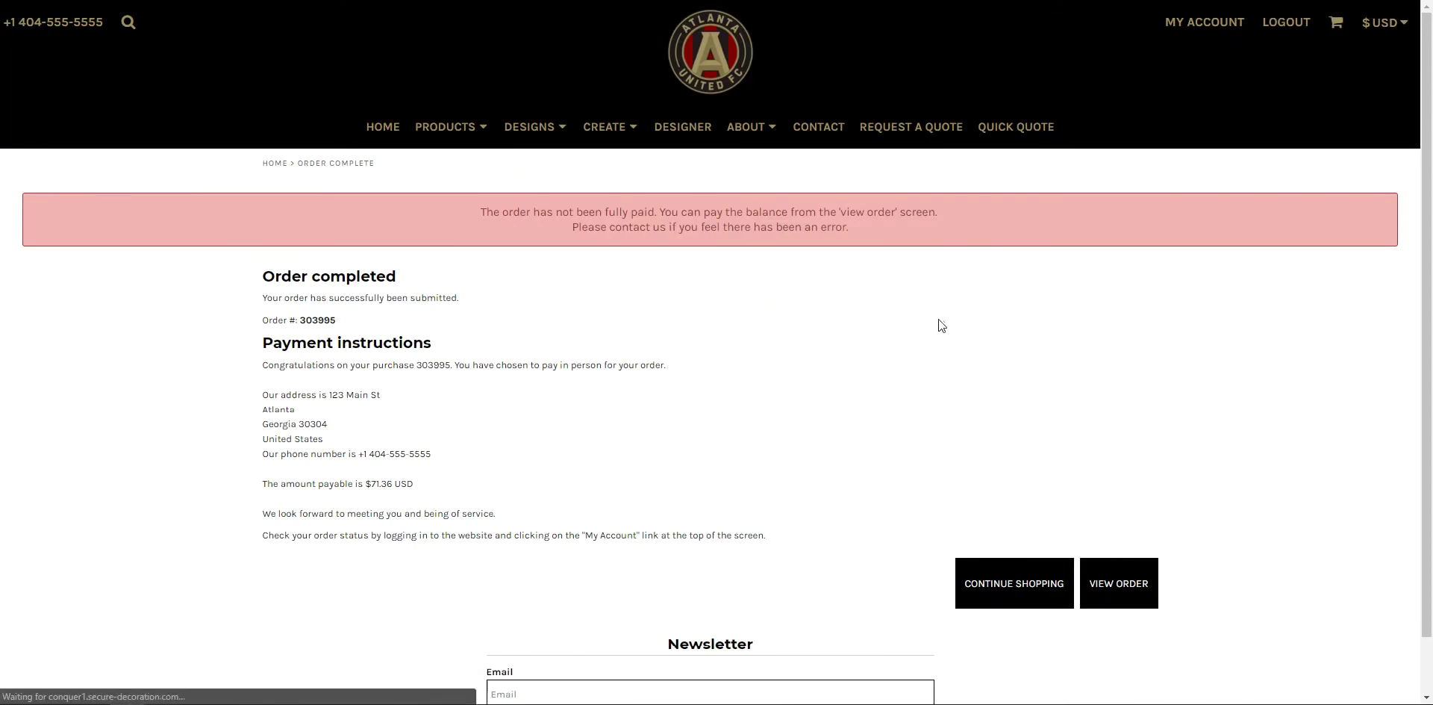
pyautogui.click(85, 219)
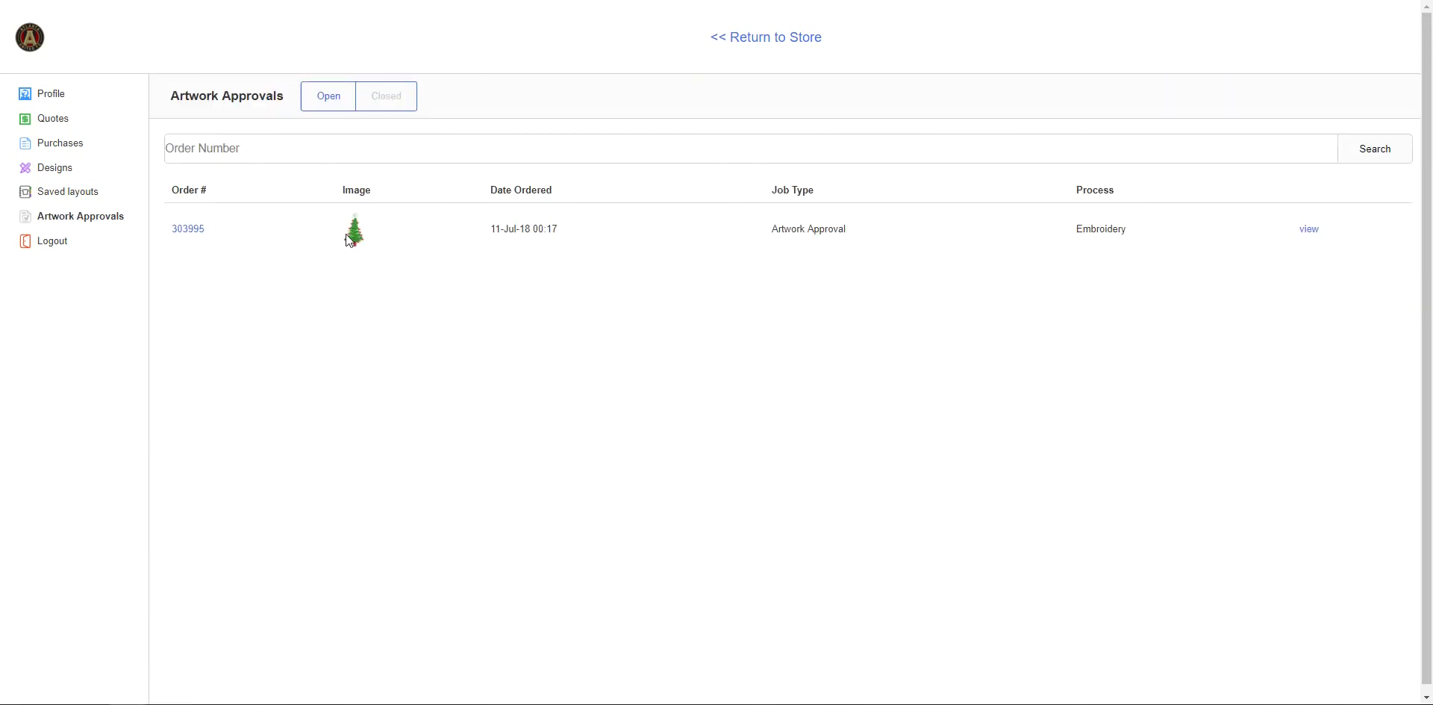
pyautogui.click(1309, 230)
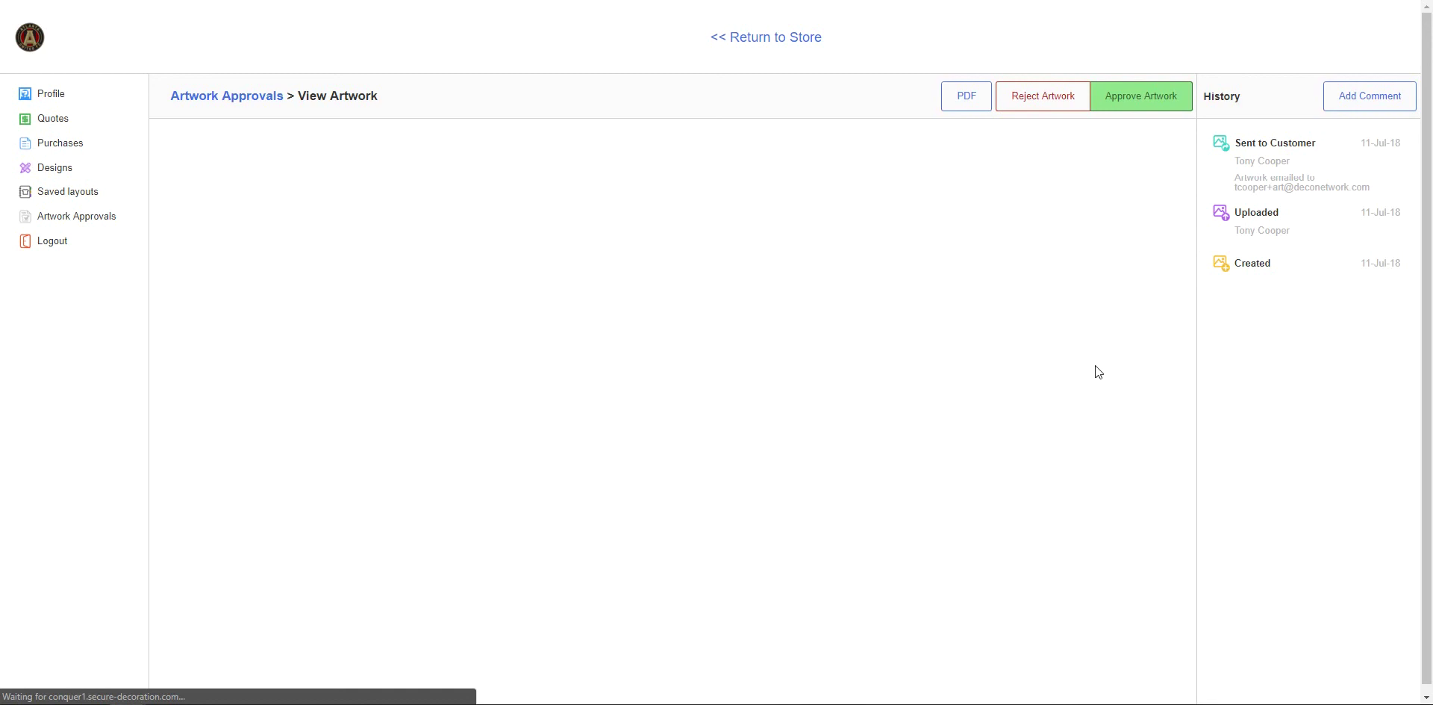
# Step: Review the tee's left chest embroidery and the digitizing job as the customer, and approve the artwork
pyautogui.scroll(-4, 1122, 346)
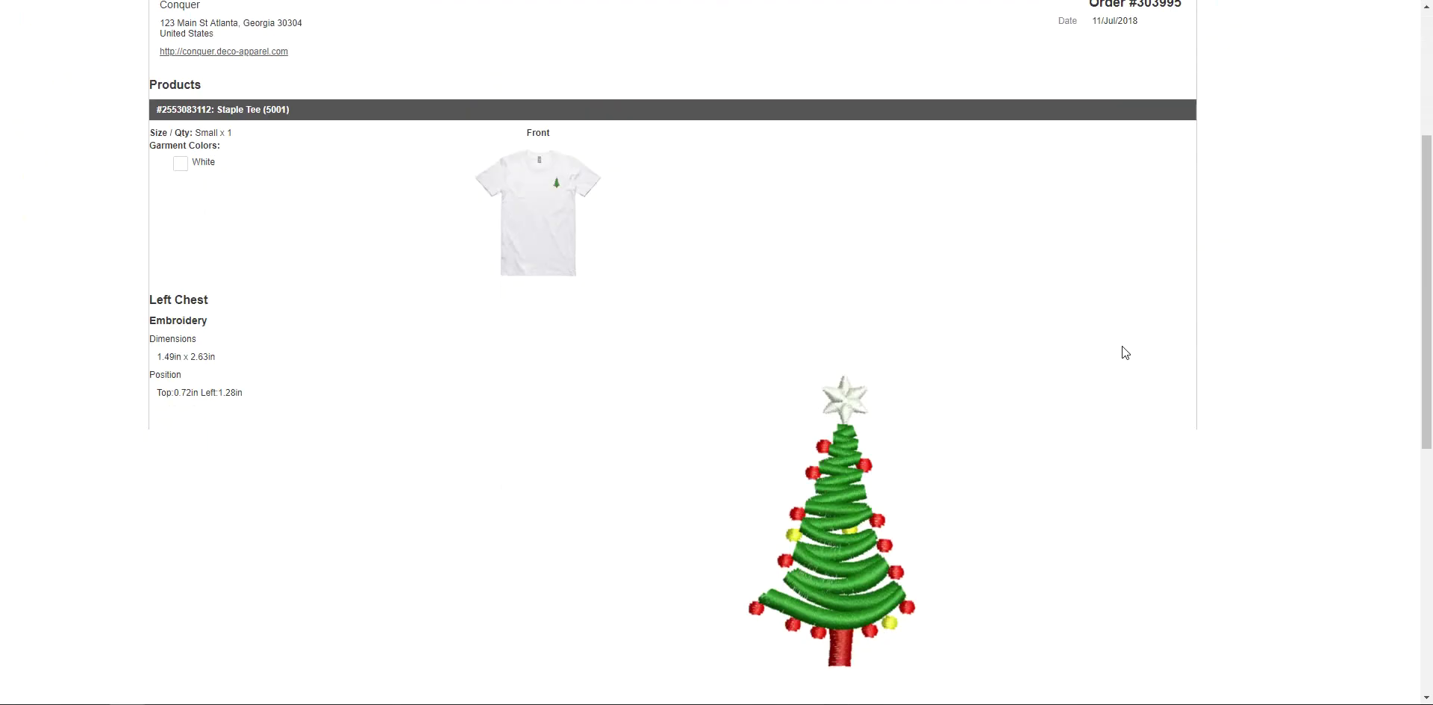
pyautogui.scroll(-2, 1124, 352)
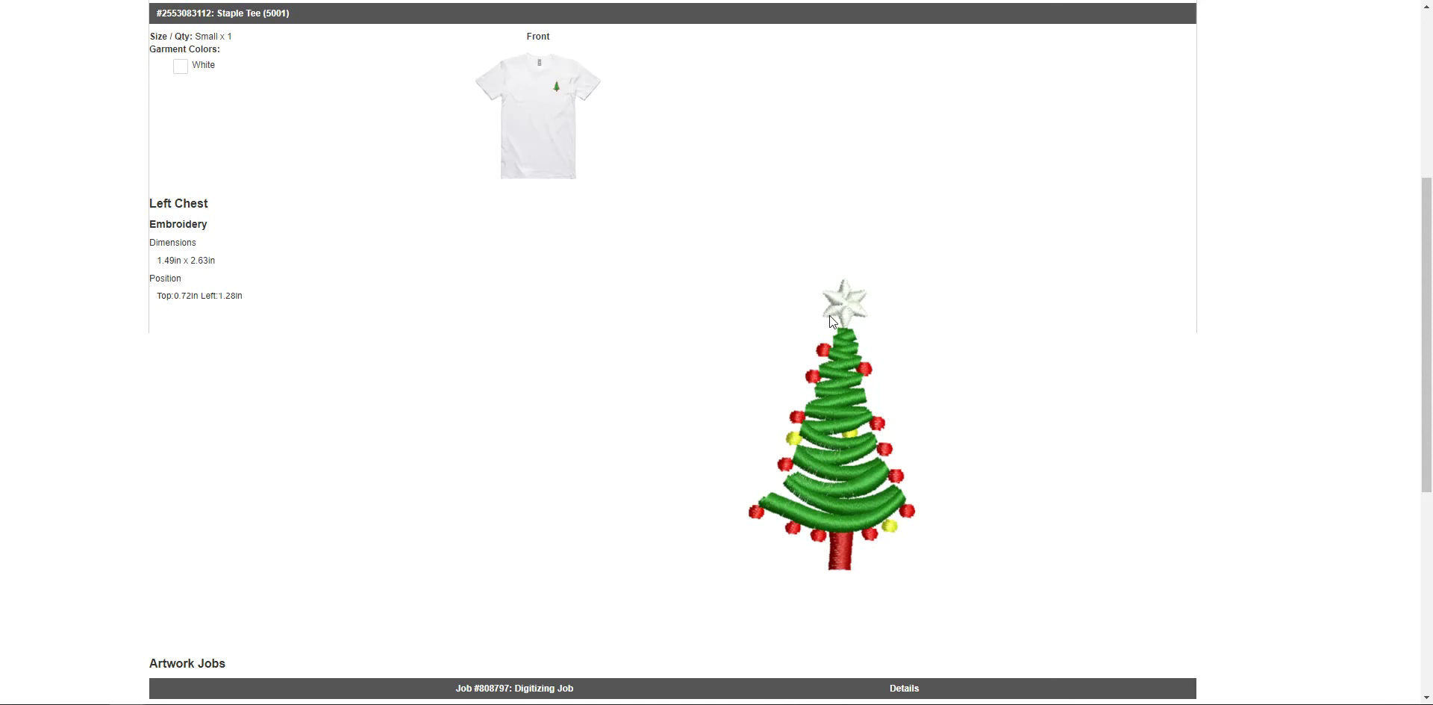
pyautogui.scroll(-6, 844, 490)
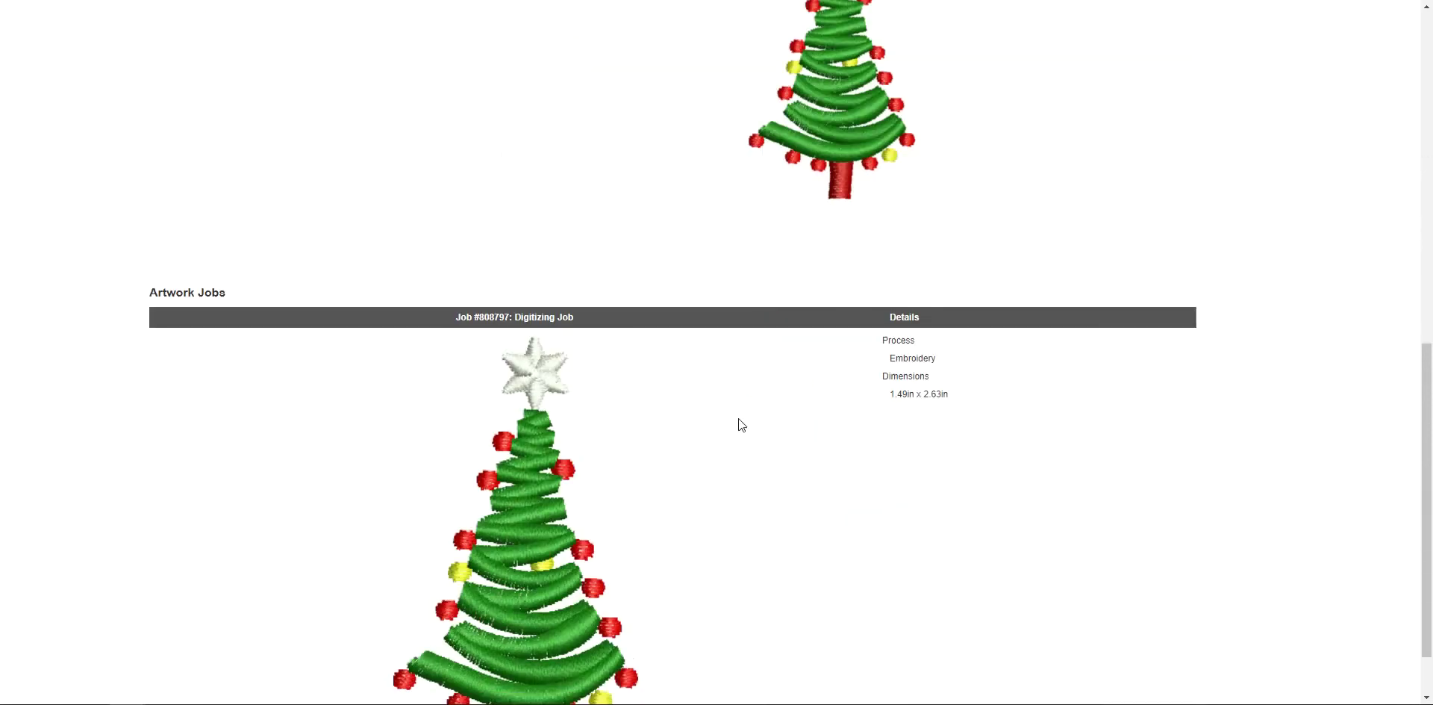
pyautogui.scroll(6, 736, 409)
pyautogui.scroll(4, 691, 400)
pyautogui.scroll(-6, 707, 410)
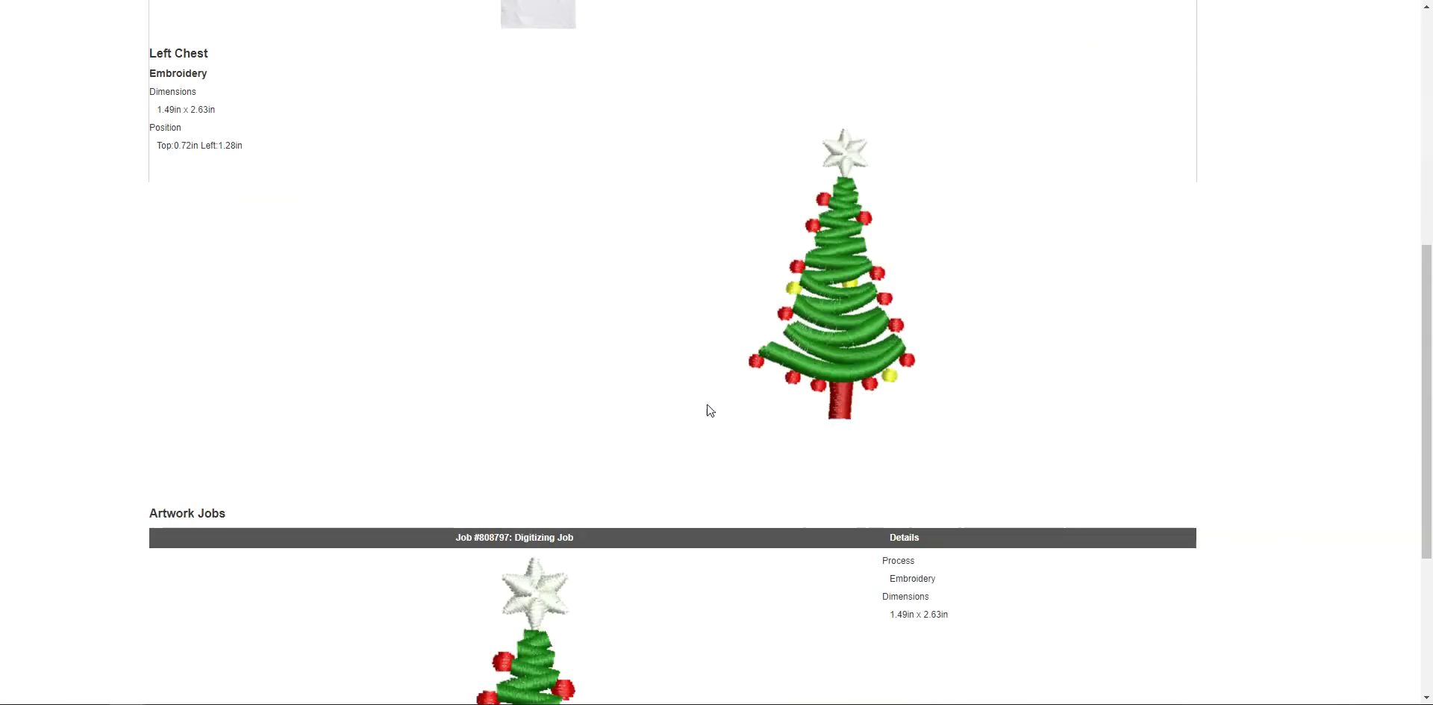
pyautogui.scroll(7, 969, 419)
pyautogui.click(1124, 89)
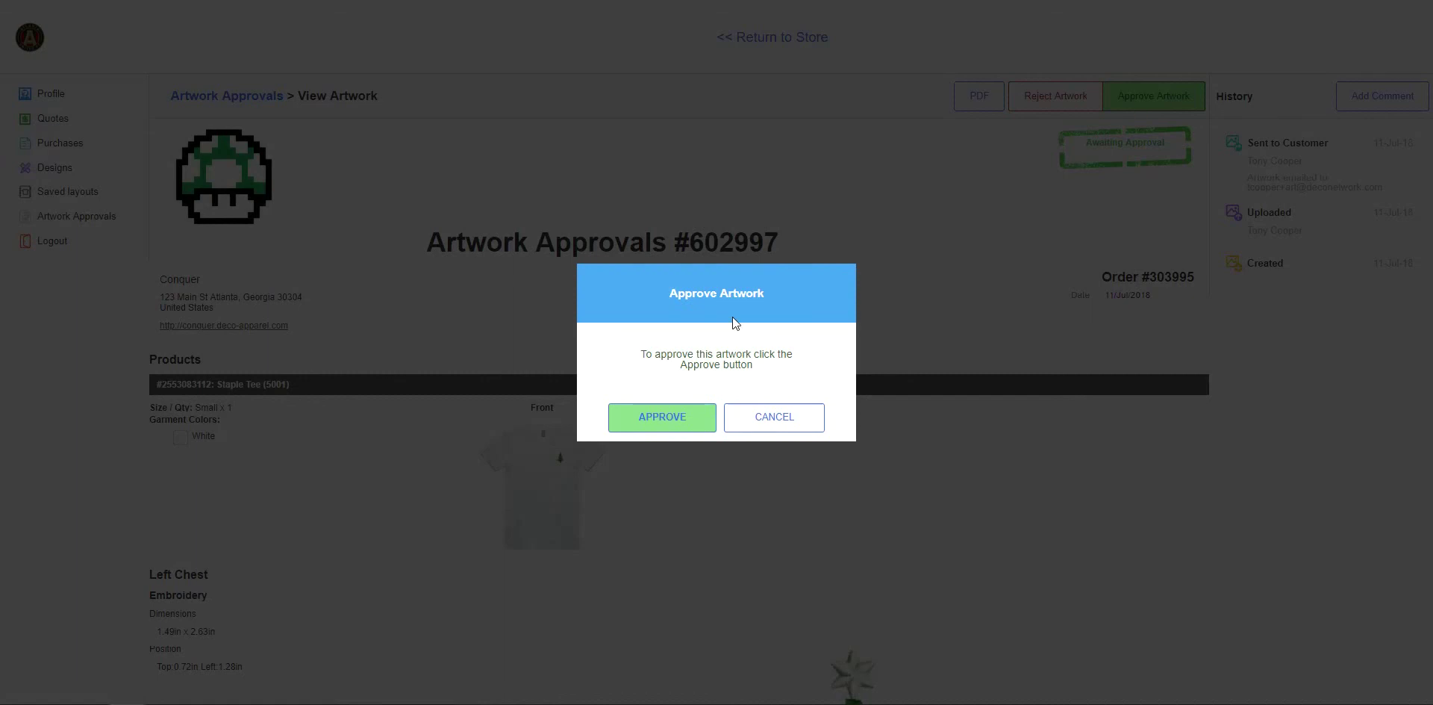
pyautogui.click(666, 426)
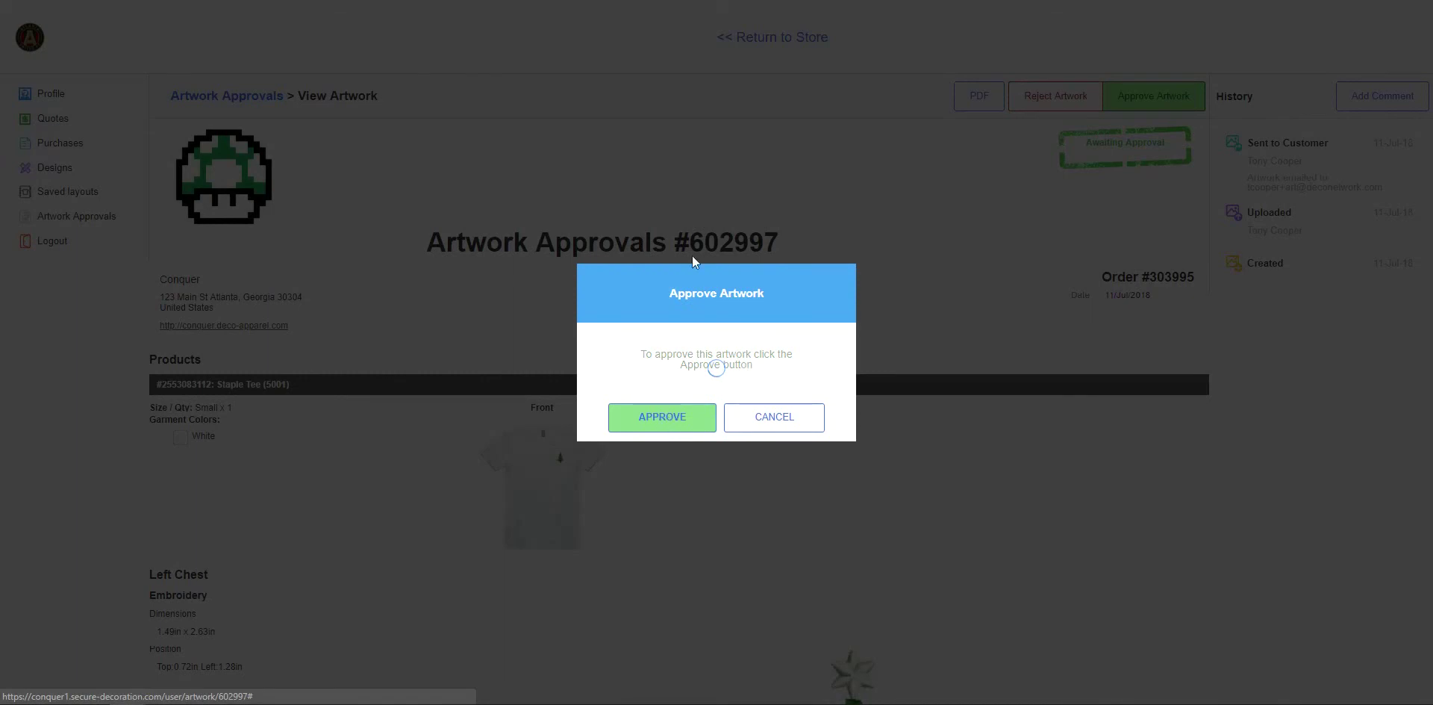